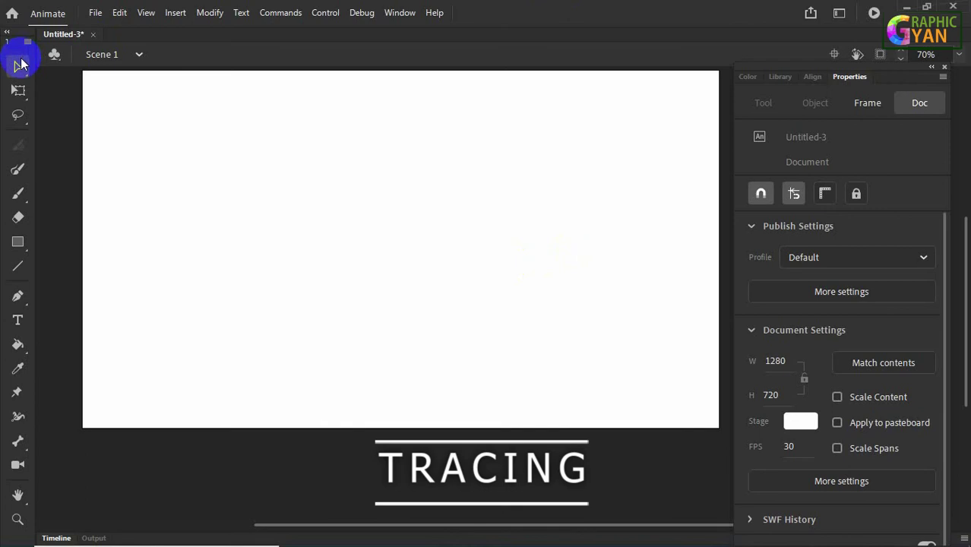
# Place the vector cat illustration file from the desktop onto the empty stage.
pyautogui.click(853, 398)
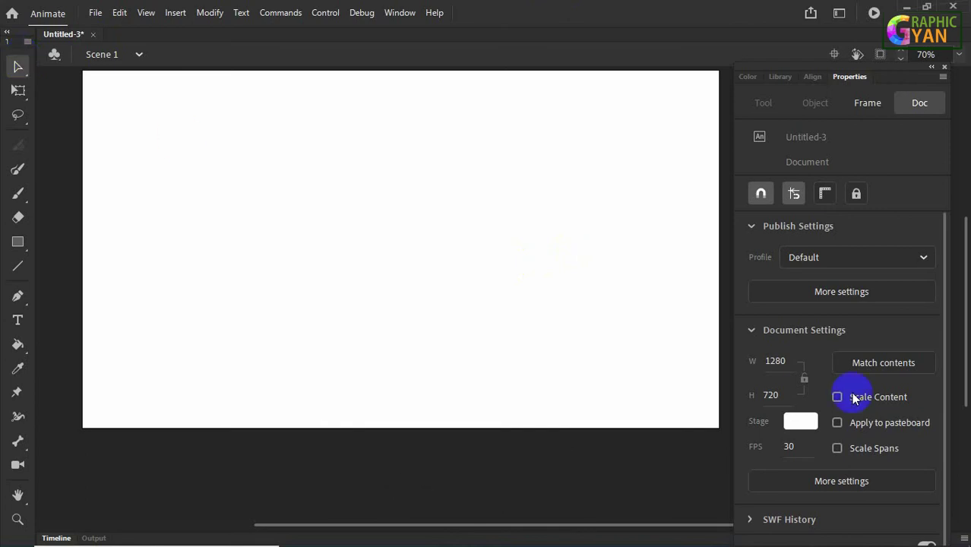
pyautogui.click(18, 66)
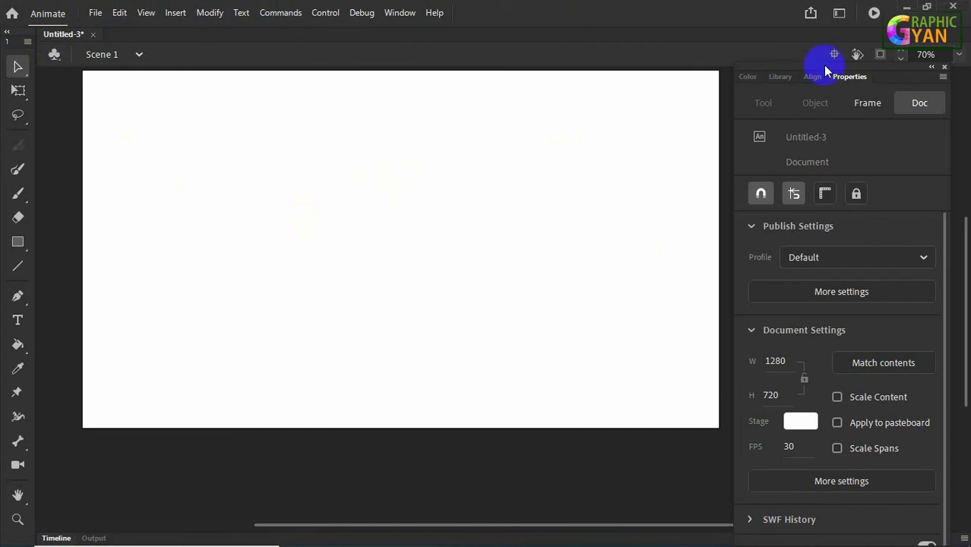
pyautogui.click(907, 7)
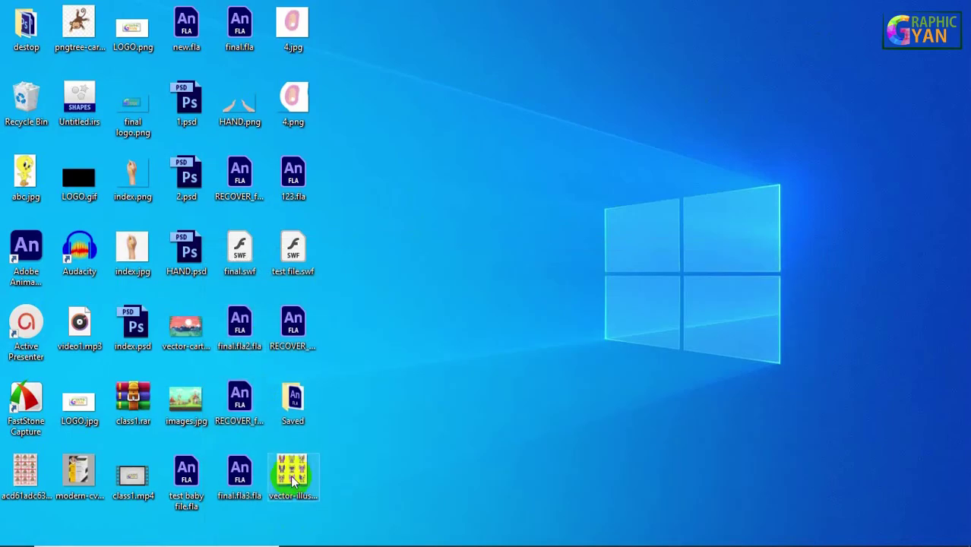
pyautogui.moveTo(293, 479); pyautogui.dragTo(441, 228)
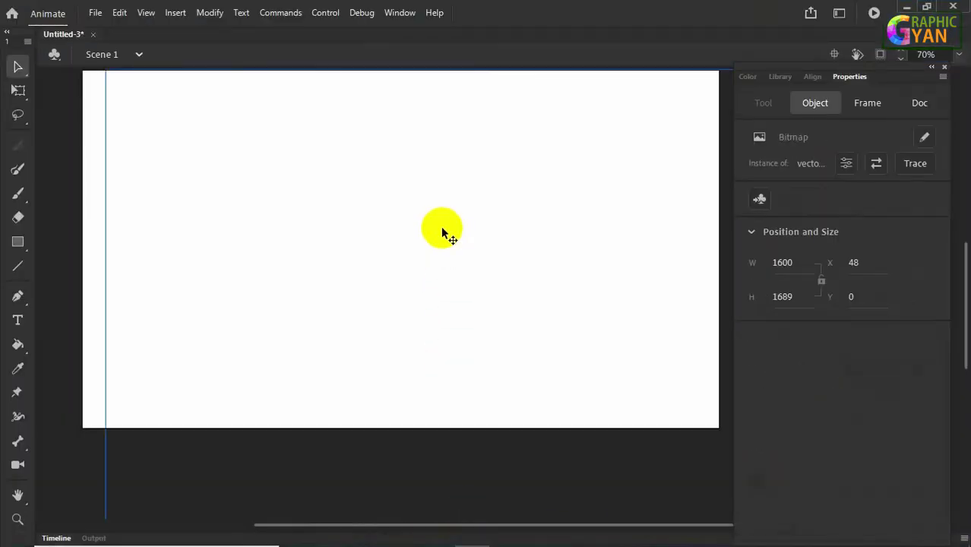
# Scale the cat image down to about 690 × 728 px and place it over the stage at about X 191, Y -8.
pyautogui.hotkey('ctrl', '-')
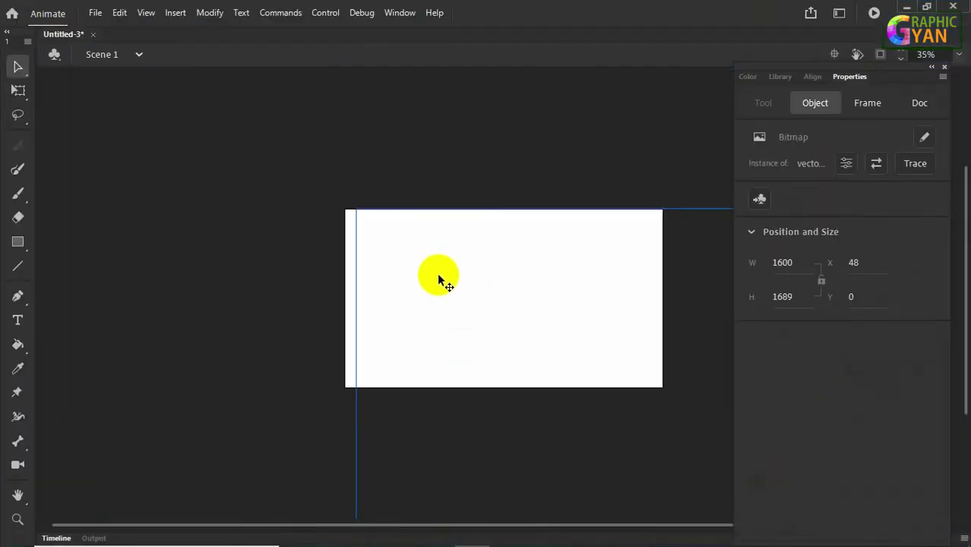
pyautogui.moveTo(695, 217); pyautogui.dragTo(557, 164)
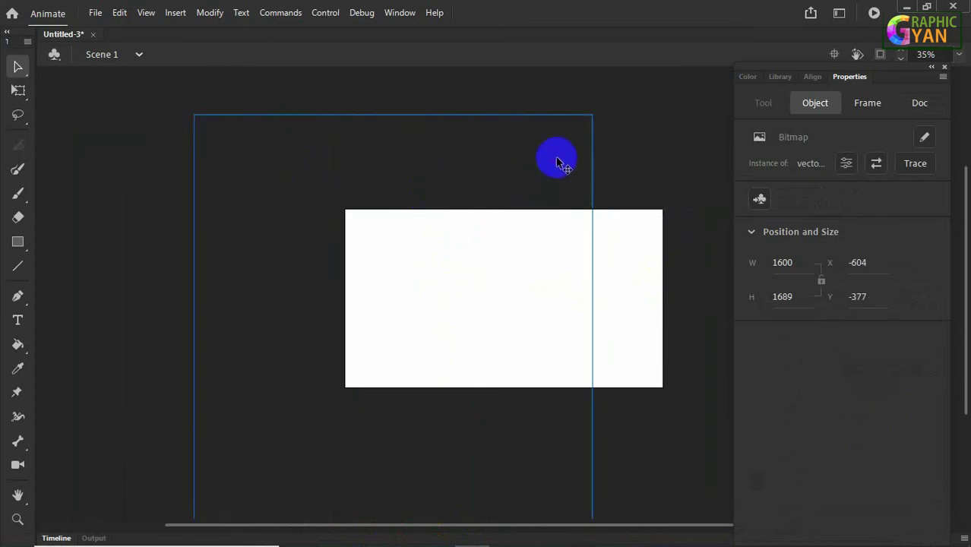
pyautogui.press('q')
pyautogui.moveTo(594, 114); pyautogui.dragTo(491, 231)
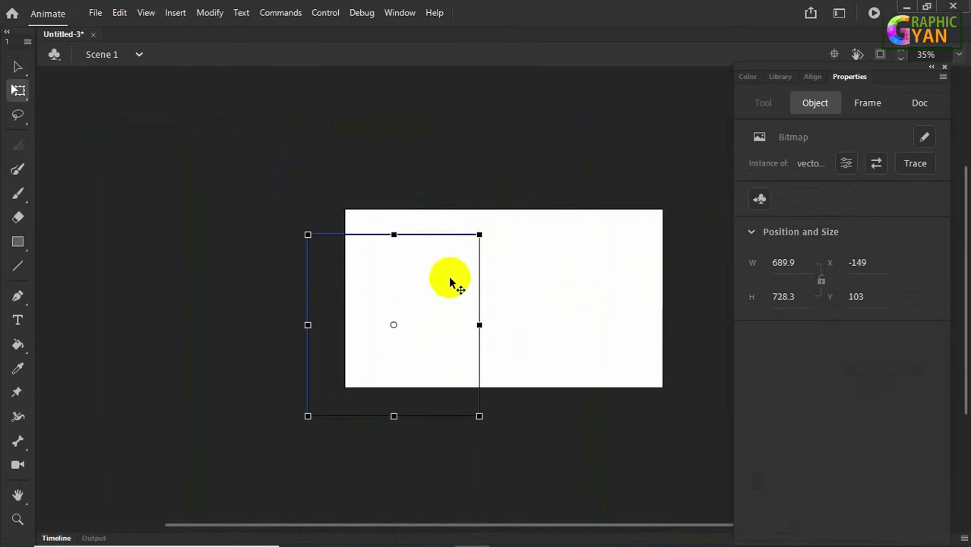
pyautogui.moveTo(451, 282); pyautogui.dragTo(534, 260)
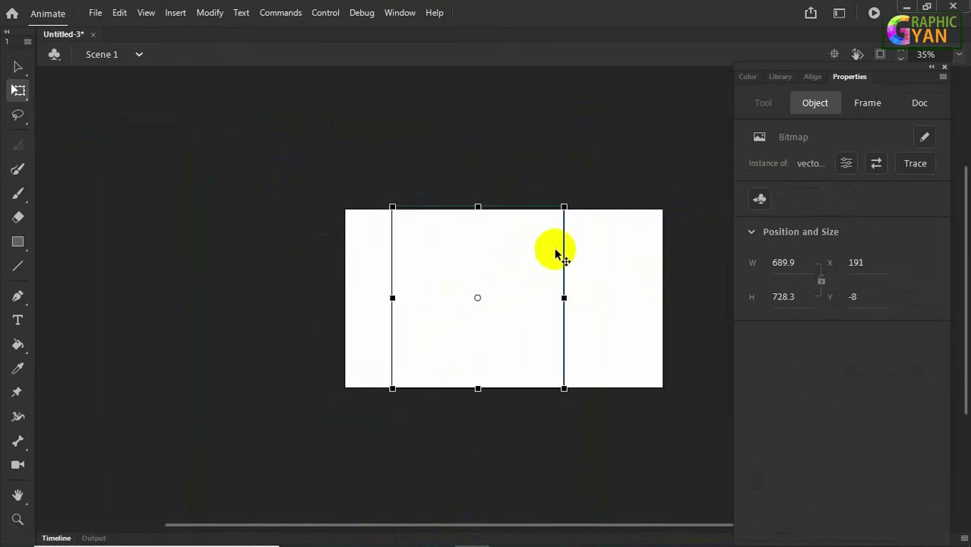
pyautogui.click(616, 135)
pyautogui.hotkey('ctrl', '=')
# Show the Timeline and turn off outline display so the cat image appears in full colour.
pyautogui.click(391, 13)
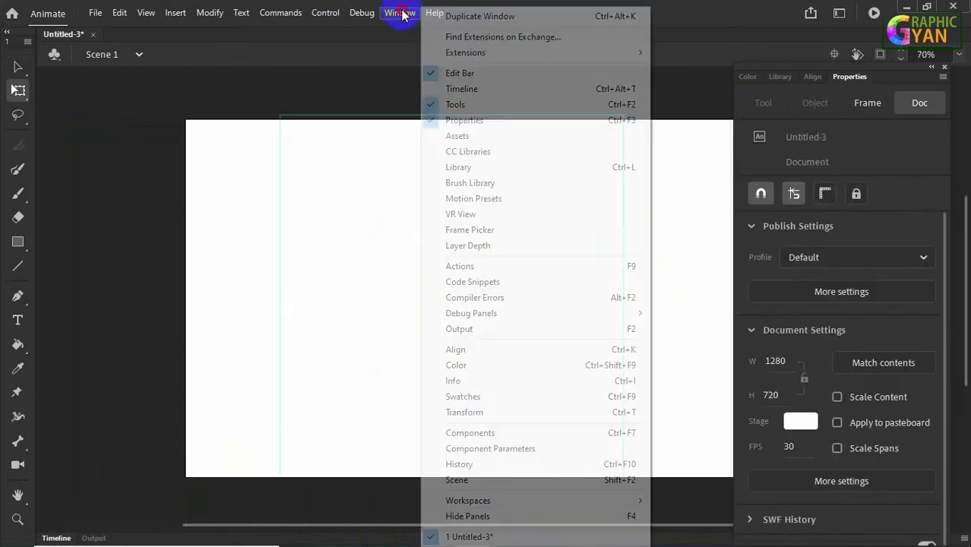
pyautogui.click(477, 91)
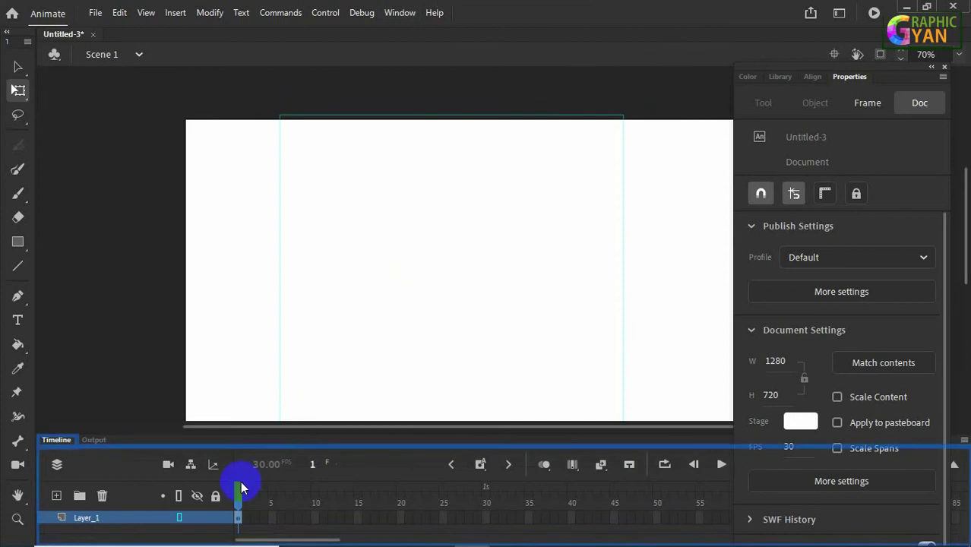
pyautogui.click(179, 496)
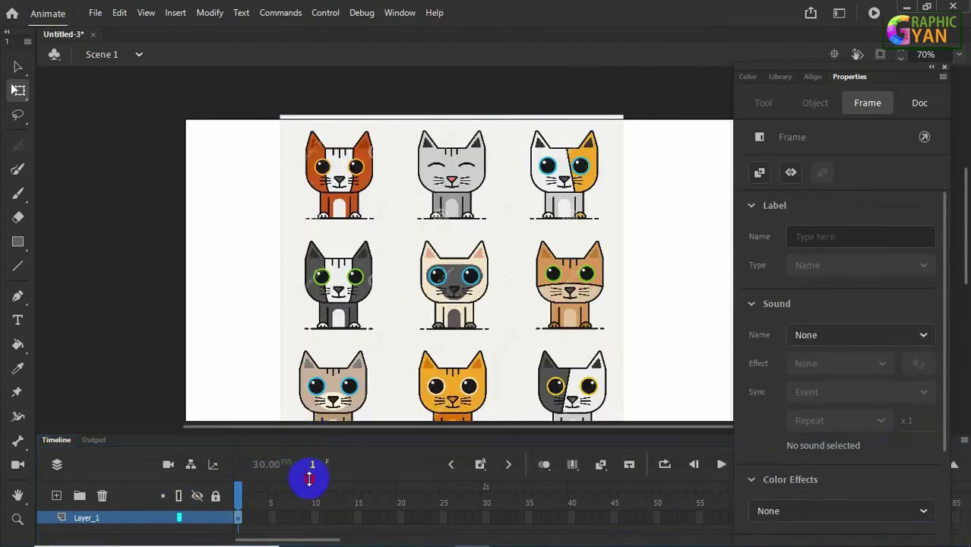
# Import the cat illustration from the Desktop folder to the stage, replacing existing library items, and delete the imported full-size copy.
pyautogui.moveTo(583, 236); pyautogui.dragTo(465, 236)
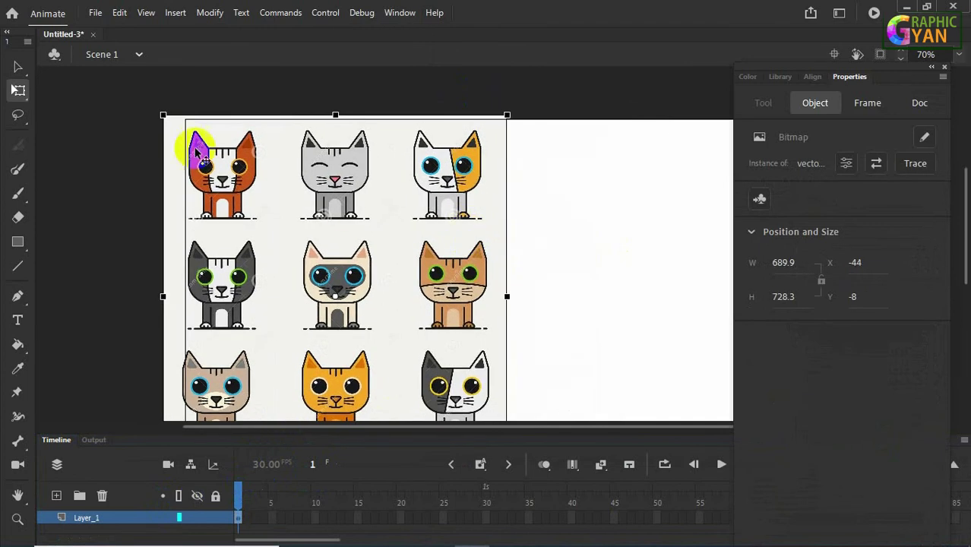
pyautogui.click(95, 15)
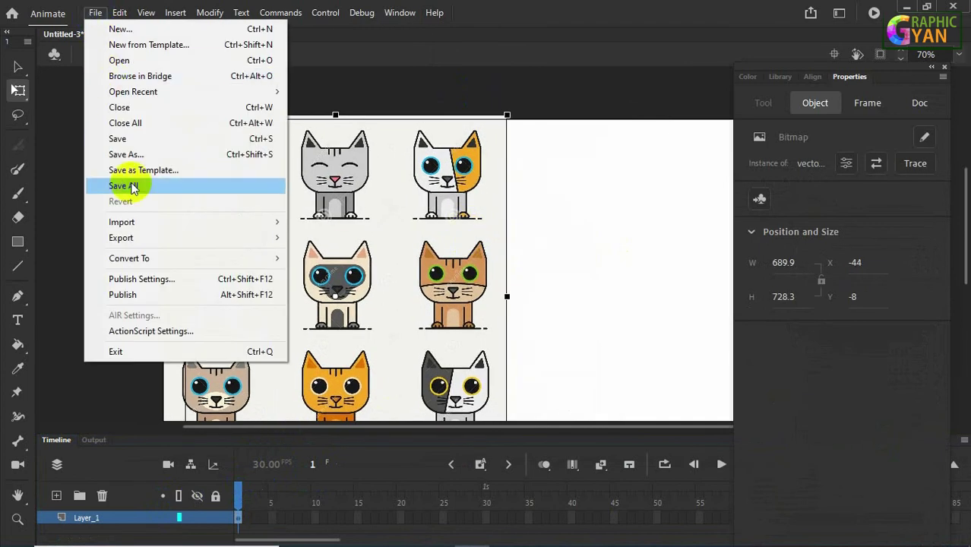
pyautogui.moveTo(146, 225)
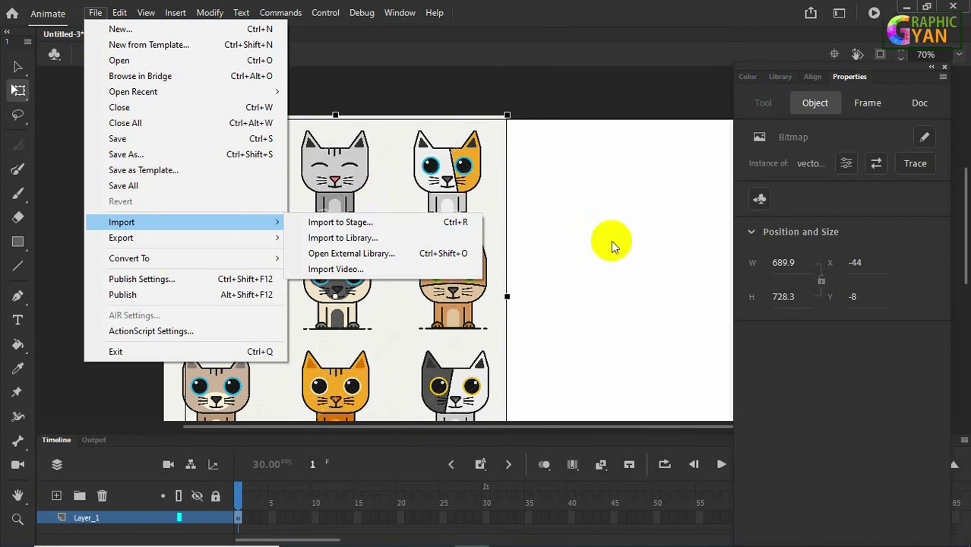
pyautogui.click(360, 223)
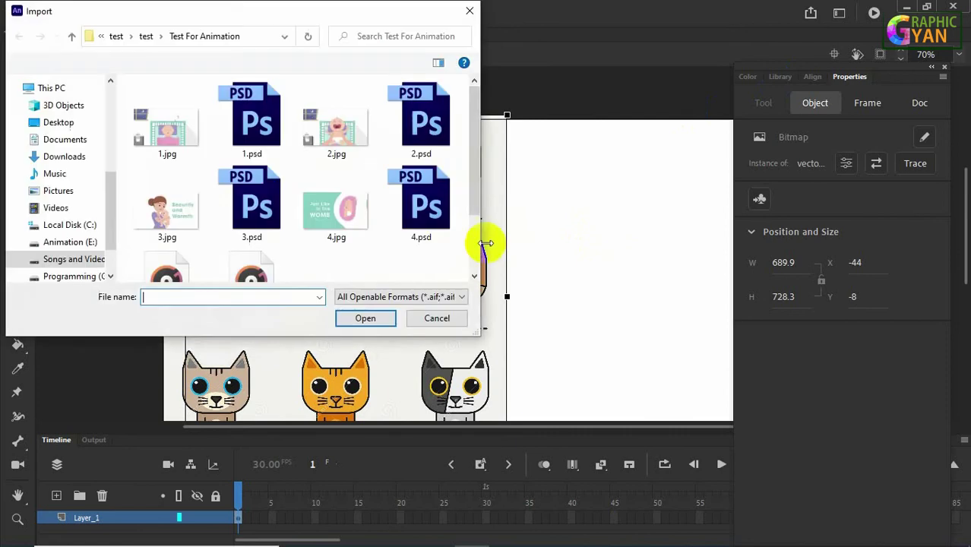
pyautogui.click(60, 123)
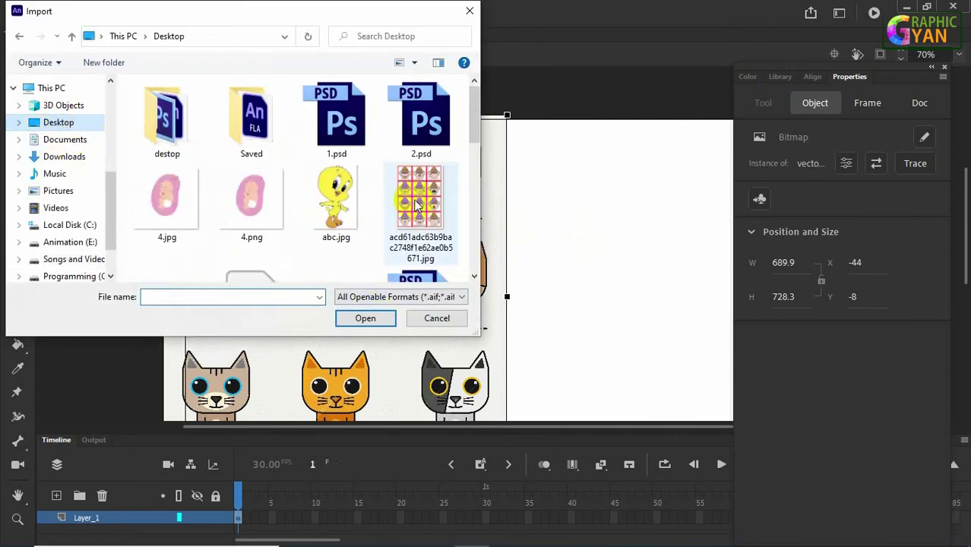
pyautogui.scroll(-10, 416, 207)
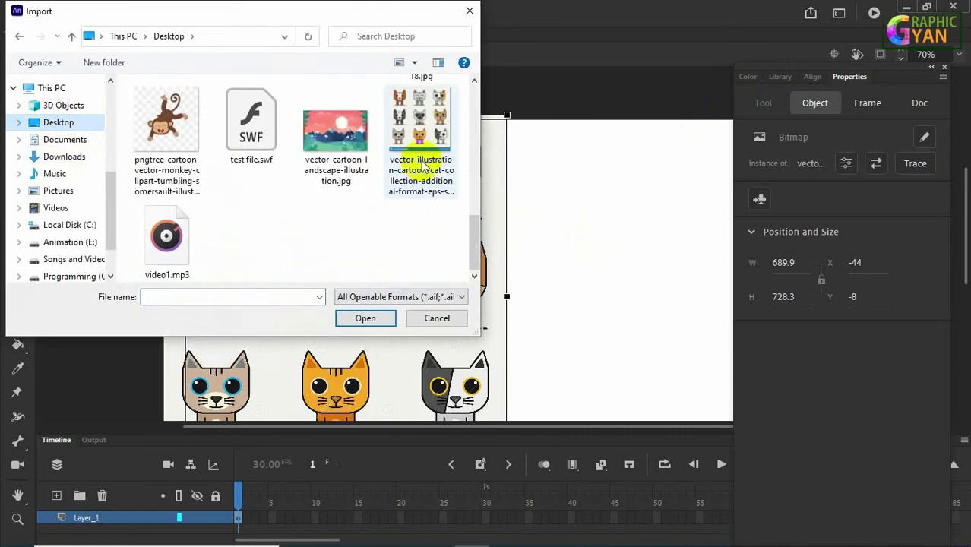
pyautogui.click(418, 144)
pyautogui.click(371, 318)
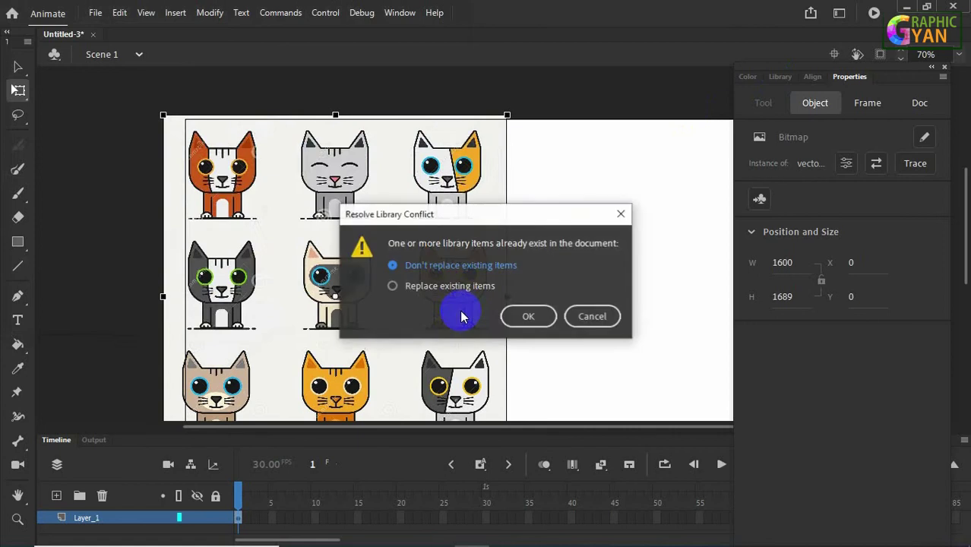
pyautogui.click(392, 286)
pyautogui.click(523, 316)
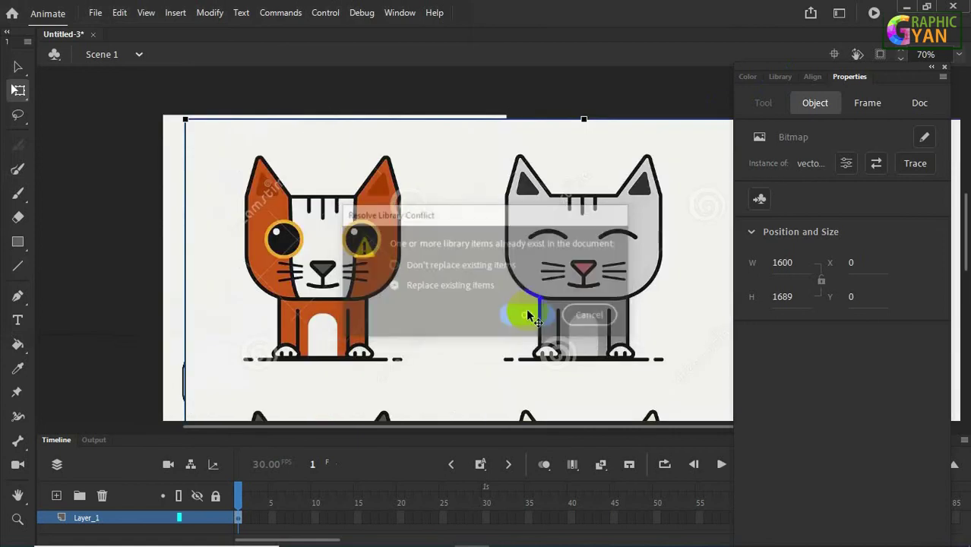
pyautogui.moveTo(528, 272); pyautogui.dragTo(425, 247)
pyautogui.press('Delete')
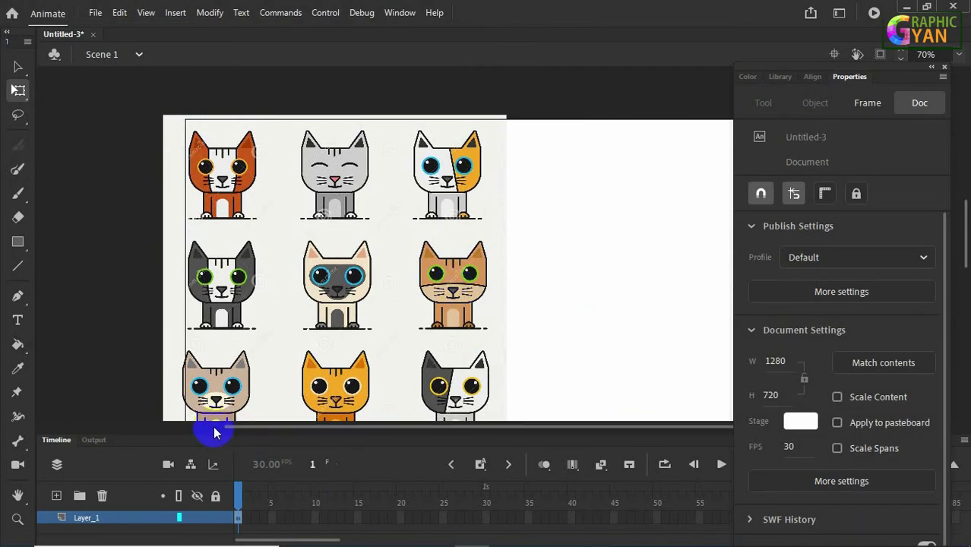
# Move the cat image to about X 142, Y -8 and make the Timeline panel slightly taller.
pyautogui.moveTo(347, 259); pyautogui.dragTo(431, 260)
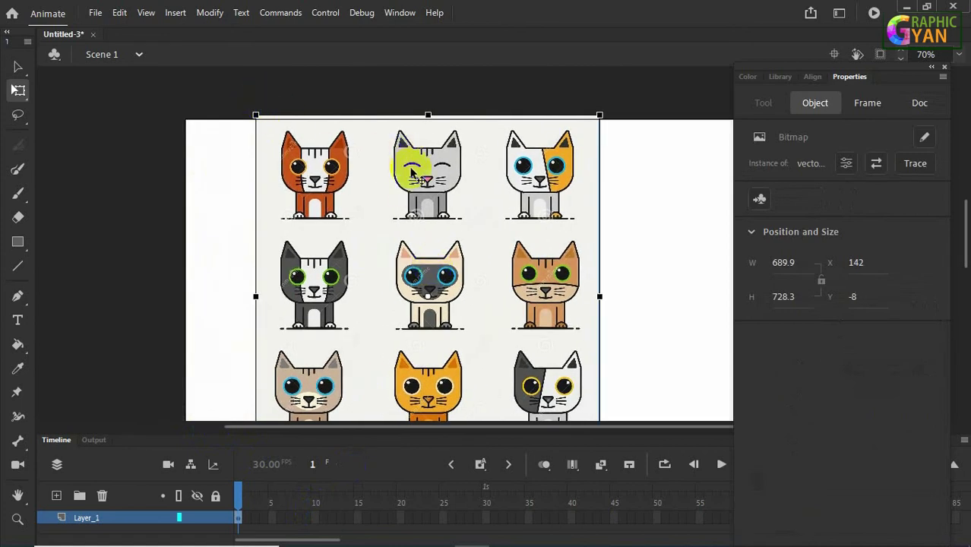
pyautogui.hotkey('ctrl', '=')
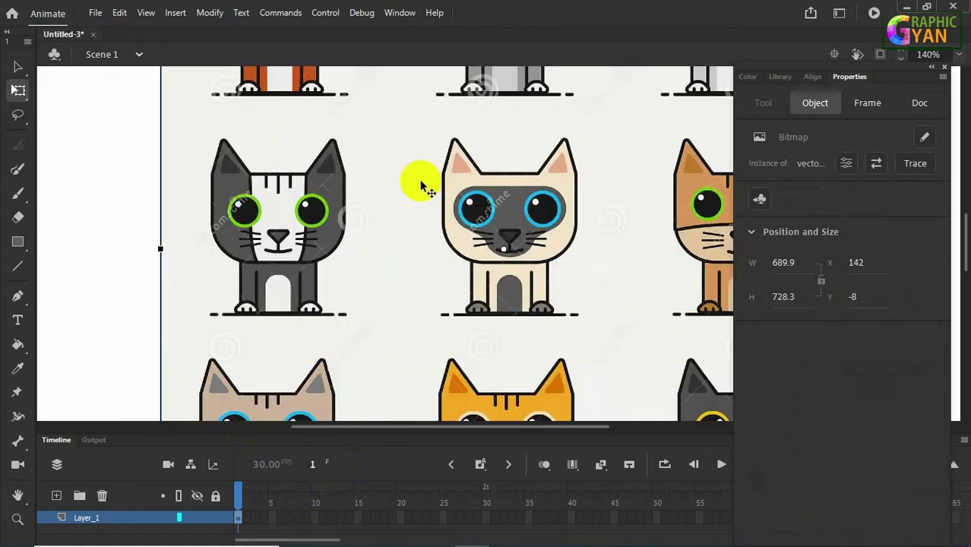
pyautogui.hotkey('ctrl', '-')
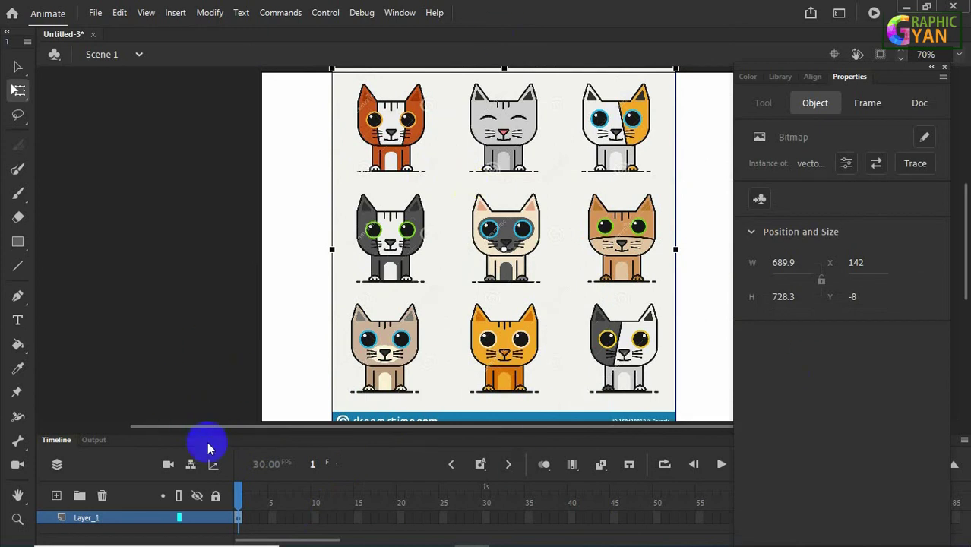
pyautogui.moveTo(207, 434); pyautogui.dragTo(212, 416)
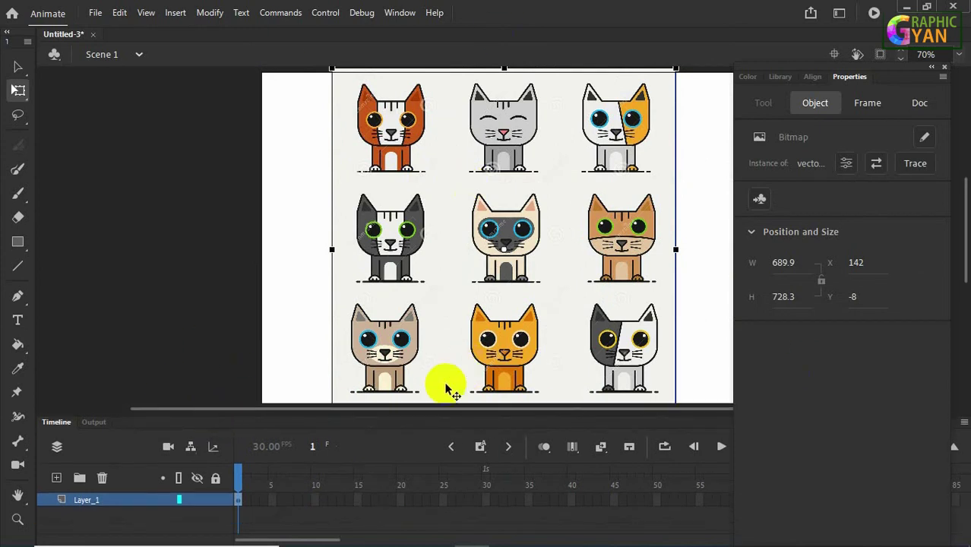
# Move the cat image to about X 166, Y -8 and lock Layer_1.
pyautogui.click(215, 500)
pyautogui.click(215, 501)
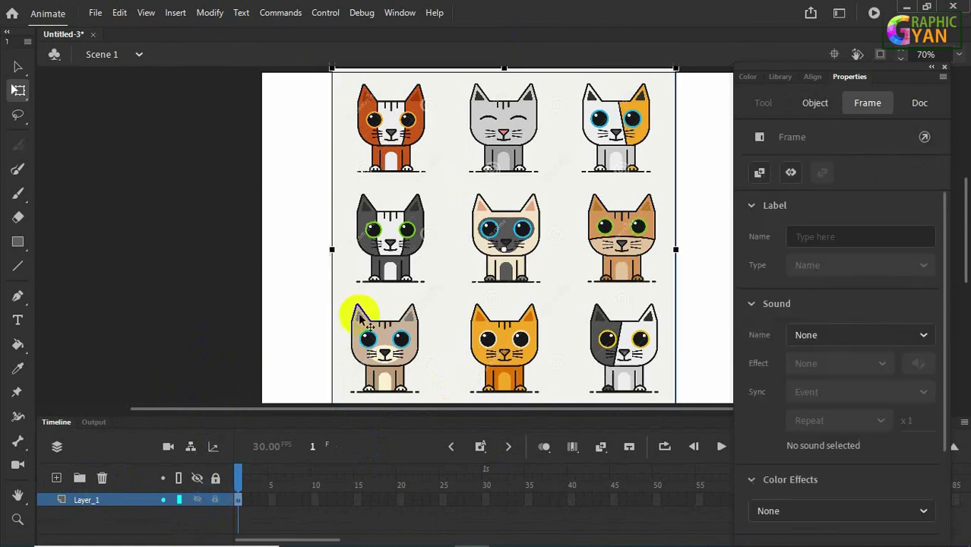
pyautogui.moveTo(423, 199); pyautogui.dragTo(397, 202)
pyautogui.moveTo(456, 209)
pyautogui.mouseDown()
pyautogui.moveTo(434, 211)
pyautogui.moveTo(446, 207)
pyautogui.mouseUp()
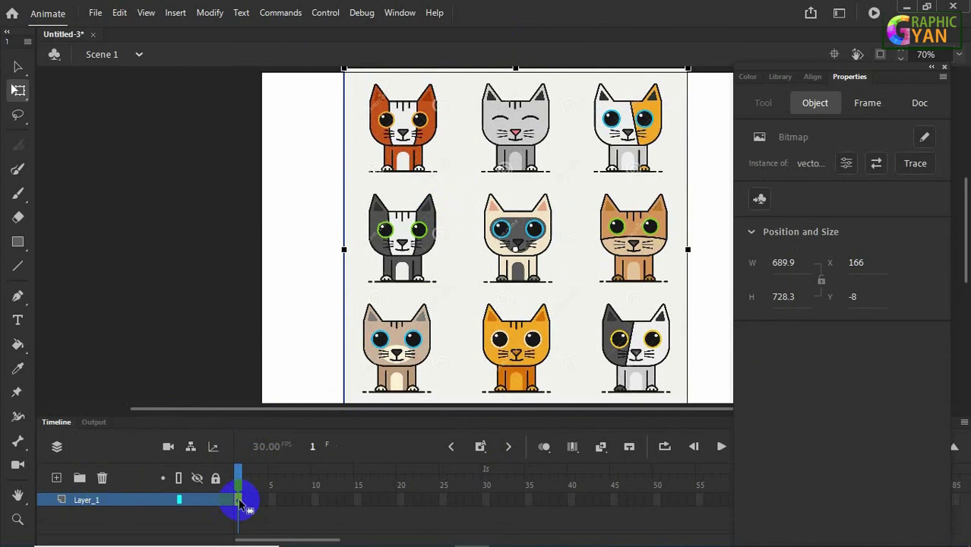
pyautogui.click(216, 501)
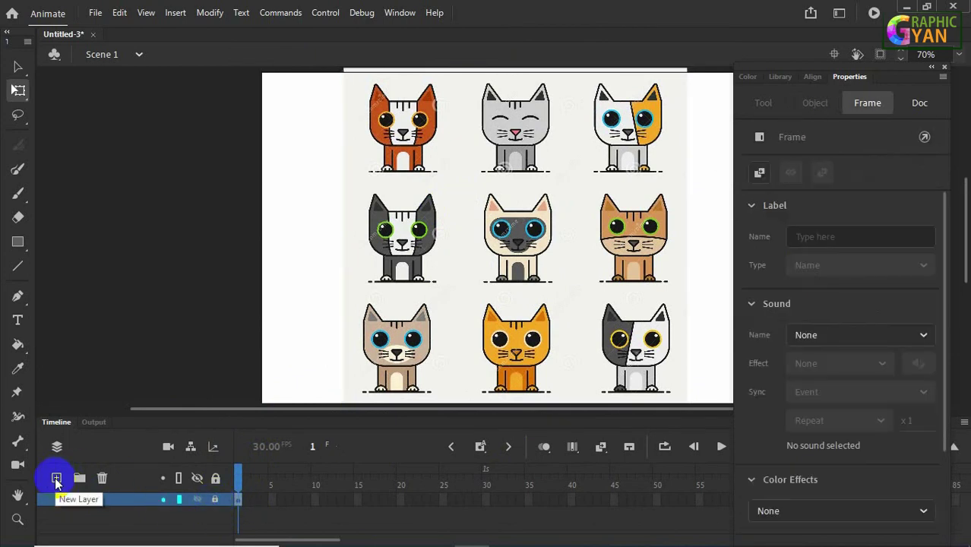
# Add a new layer above Layer_1 and rename it trace, accepting the name adjustment.
pyautogui.click(57, 479)
pyautogui.click(114, 503)
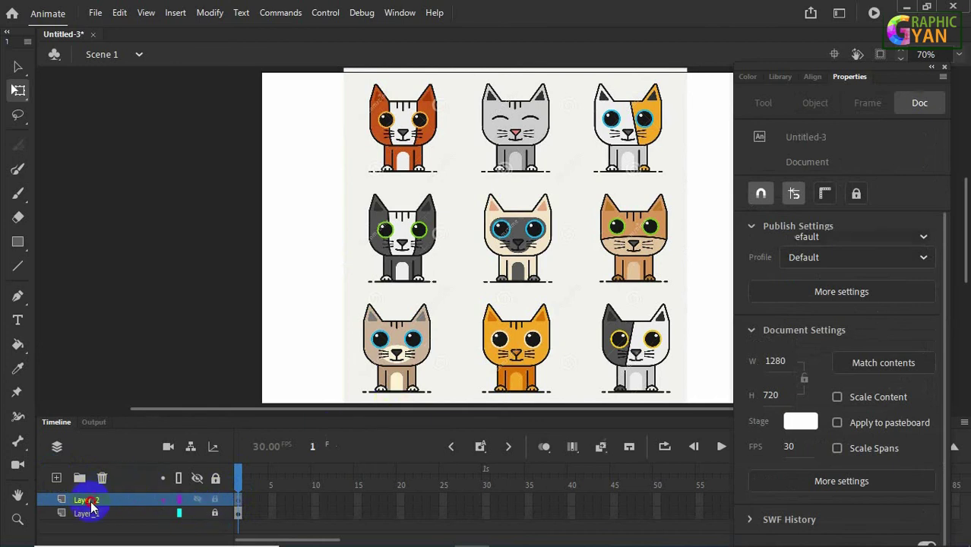
pyautogui.doubleClick(90, 500)
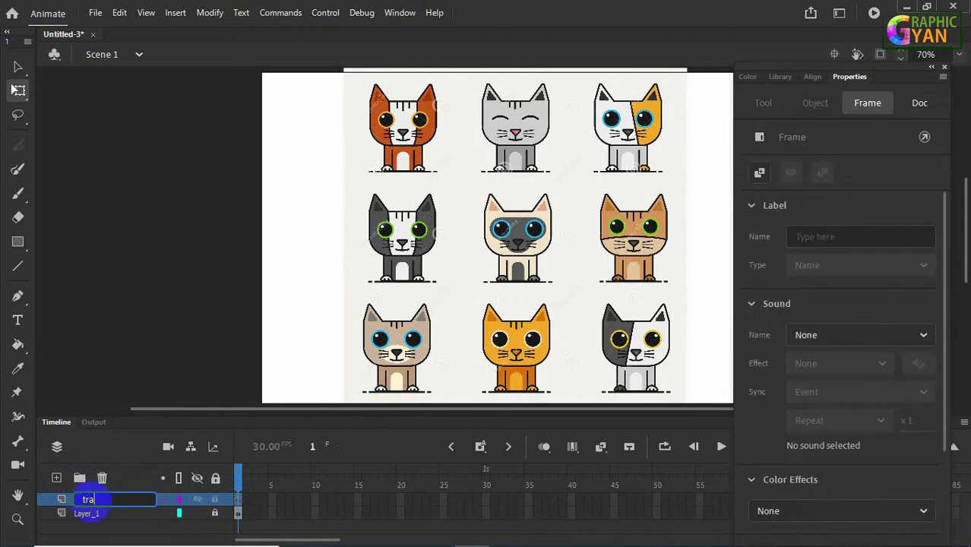
pyautogui.write('trace')
pyautogui.press('Return')
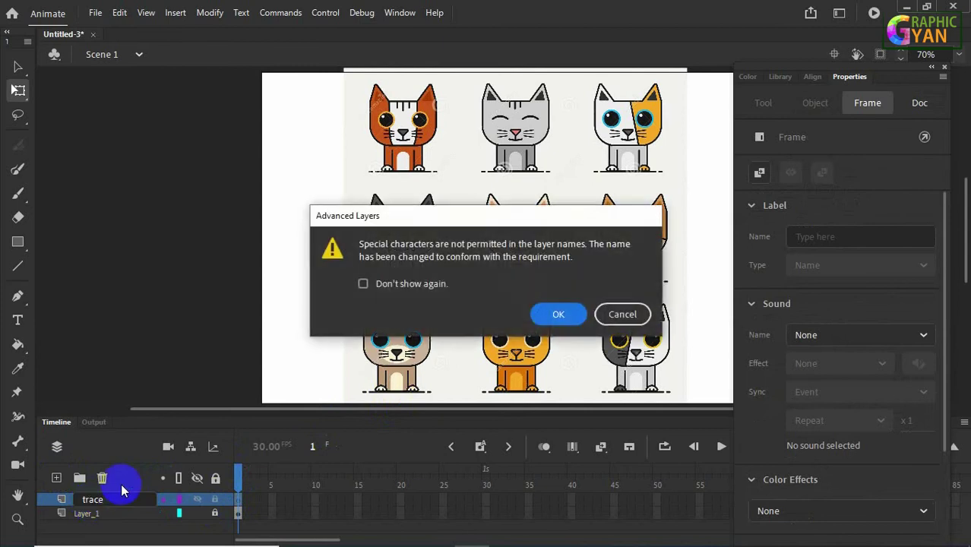
pyautogui.click(559, 314)
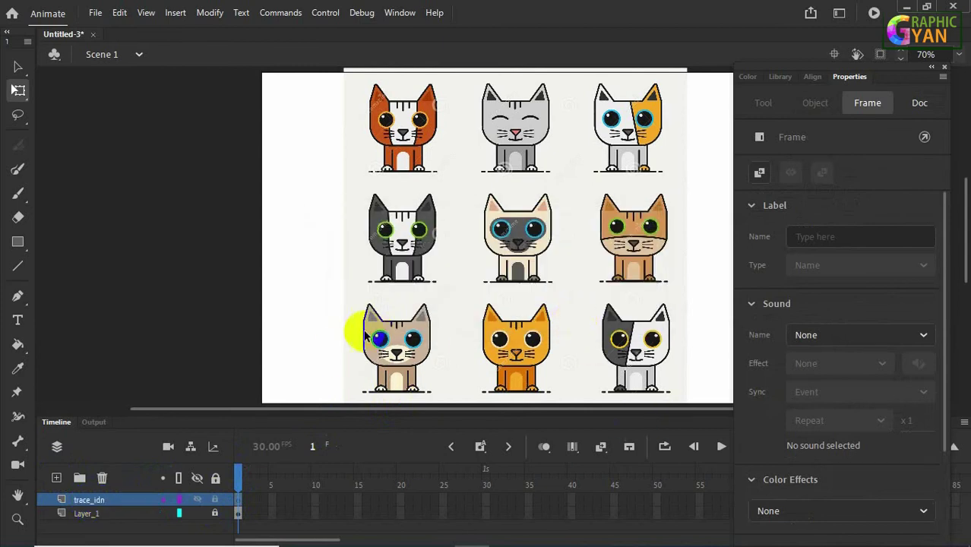
# Activate the Pen tool for tracing the head of the orange-and-white cat and open the colour settings.
pyautogui.hotkey('ctrl', '=')
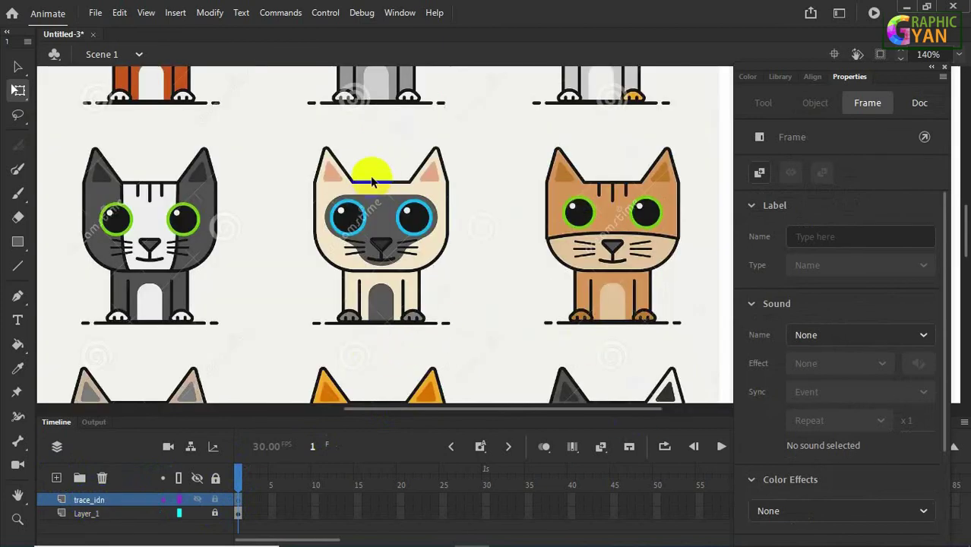
pyautogui.moveTo(418, 178); pyautogui.dragTo(440, 266)
pyautogui.moveTo(403, 205); pyautogui.dragTo(475, 316)
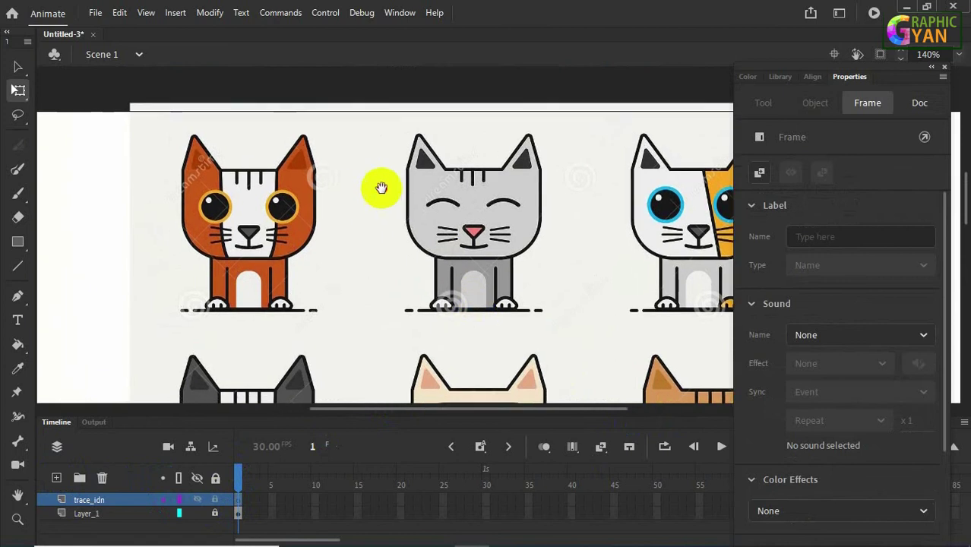
pyautogui.moveTo(376, 189); pyautogui.dragTo(443, 171)
pyautogui.hotkey('ctrl', '=')
pyautogui.moveTo(379, 210); pyautogui.dragTo(491, 283)
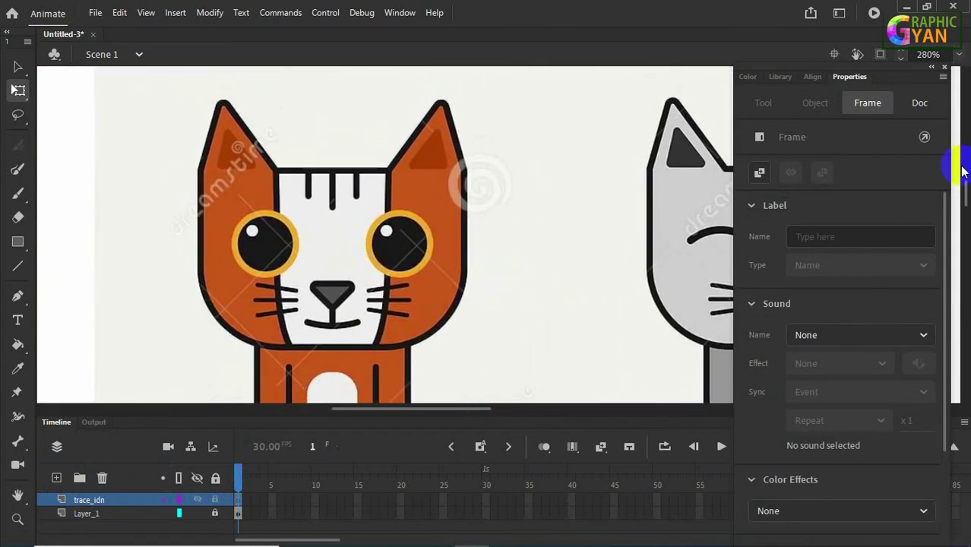
pyautogui.click(18, 296)
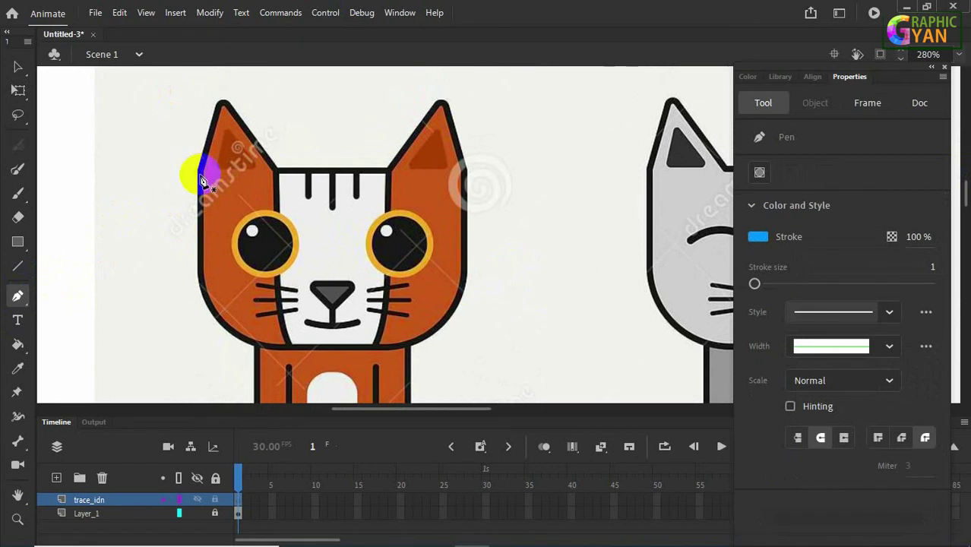
pyautogui.click(748, 77)
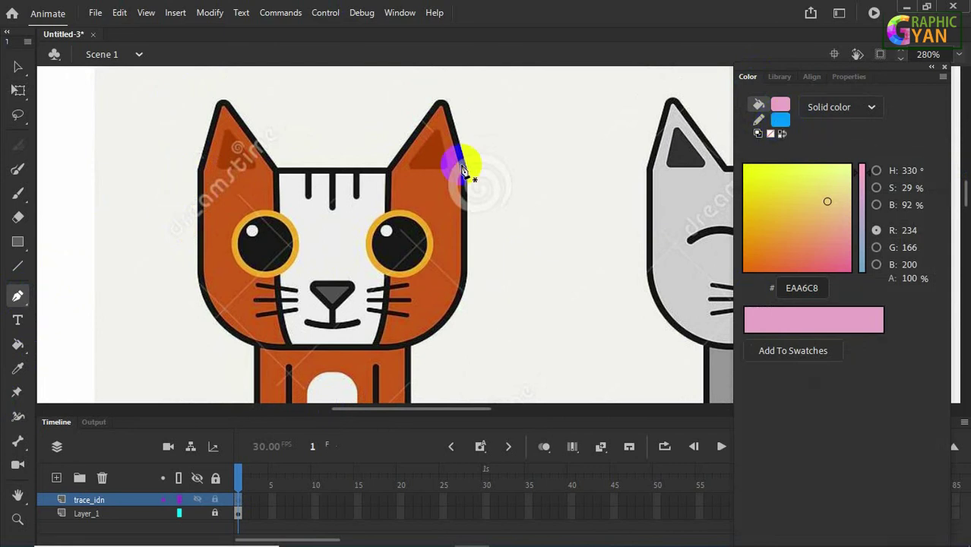
pyautogui.click(228, 108)
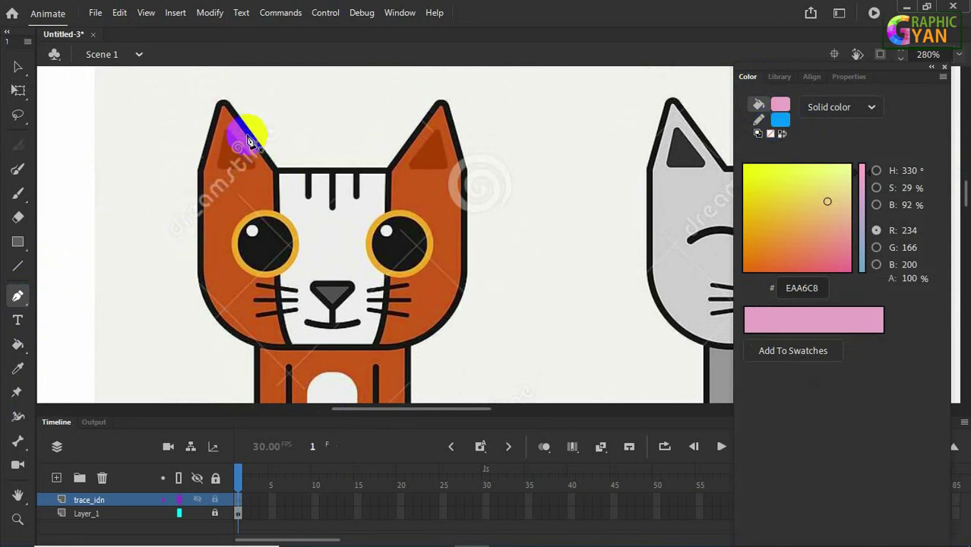
pyautogui.click(236, 126)
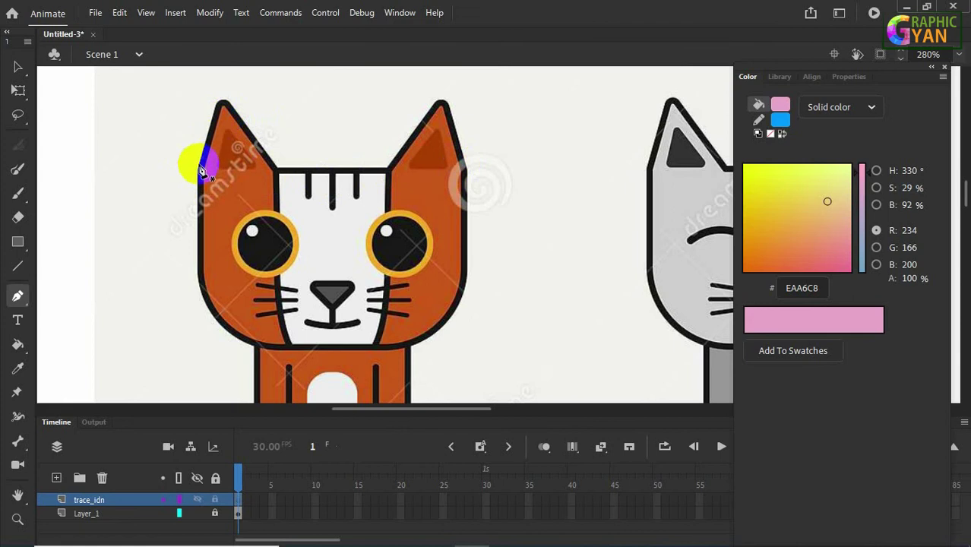
pyautogui.click(295, 341)
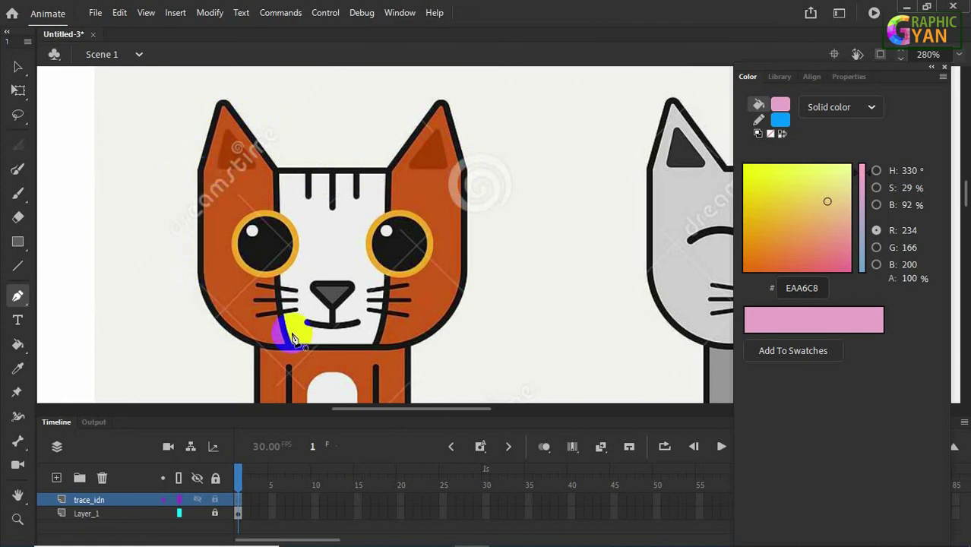
# Set the fill colour to None so the Pen tool draws the cat's outline with a stroke only.
pyautogui.hotkey('ctrl', '=')
pyautogui.moveTo(265, 326); pyautogui.dragTo(675, 472)
pyautogui.moveTo(381, 289); pyautogui.dragTo(342, 303)
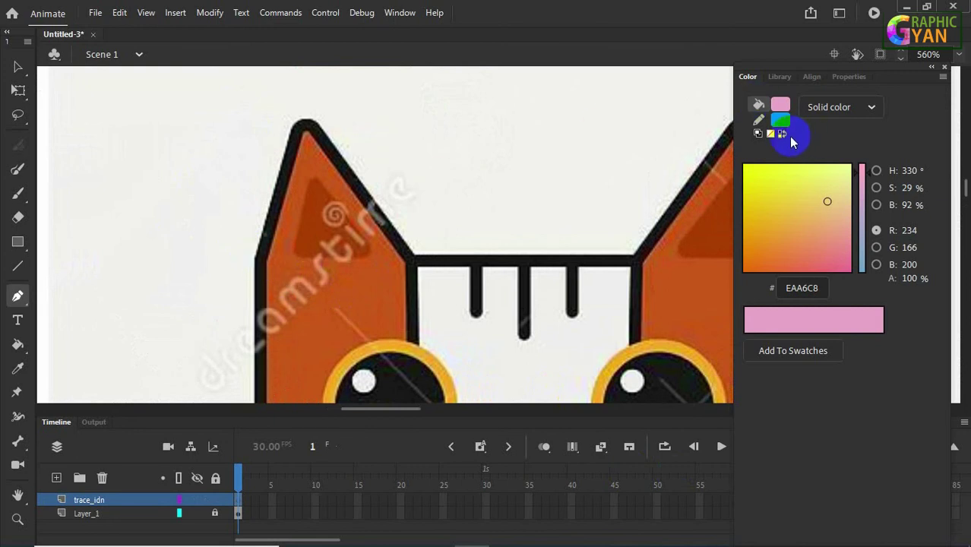
pyautogui.click(779, 108)
pyautogui.click(779, 110)
pyautogui.click(746, 123)
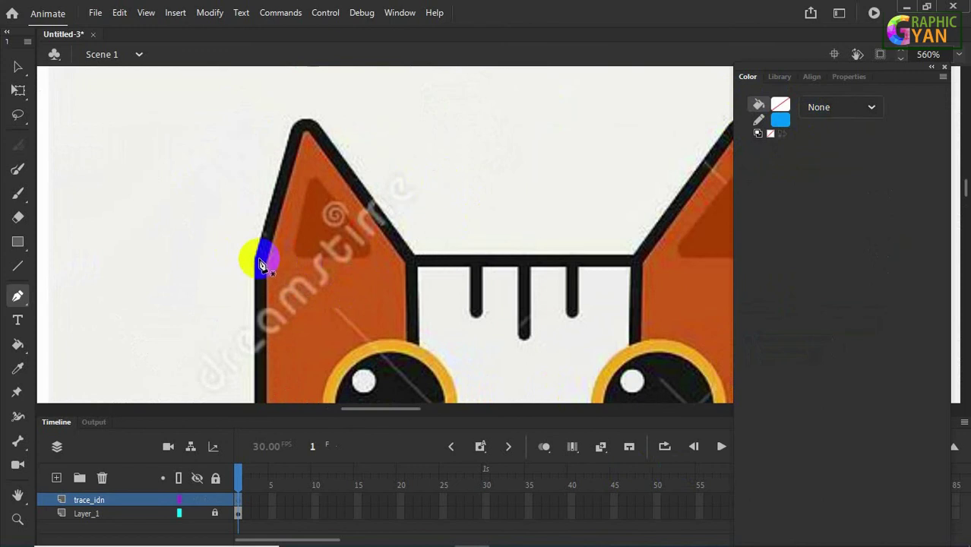
# Trace the cat's left ear with the Pen tool from its outer base, around the rounded tip, to its inner base.
pyautogui.scroll(-5, 268, 247)
pyautogui.scroll(5, 269, 247)
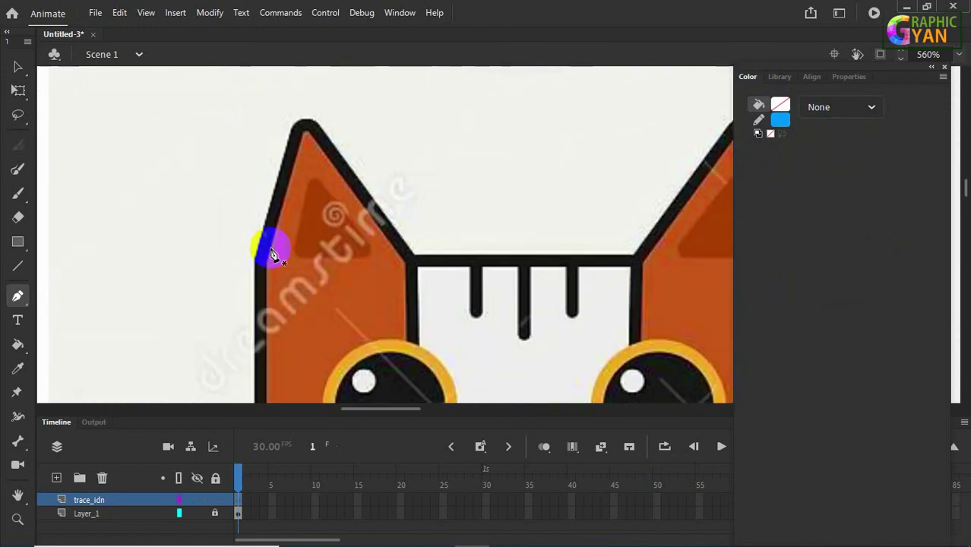
pyautogui.click(259, 257)
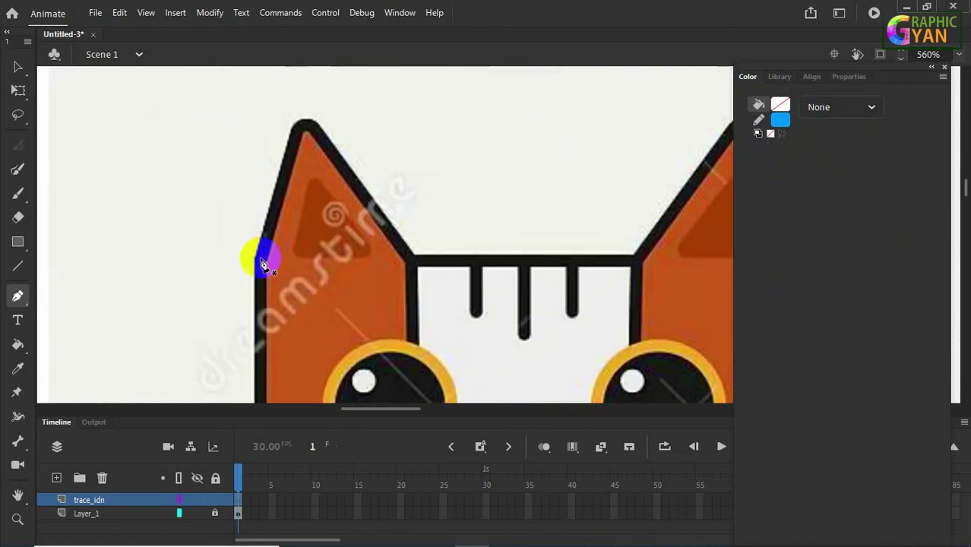
pyautogui.click(295, 146)
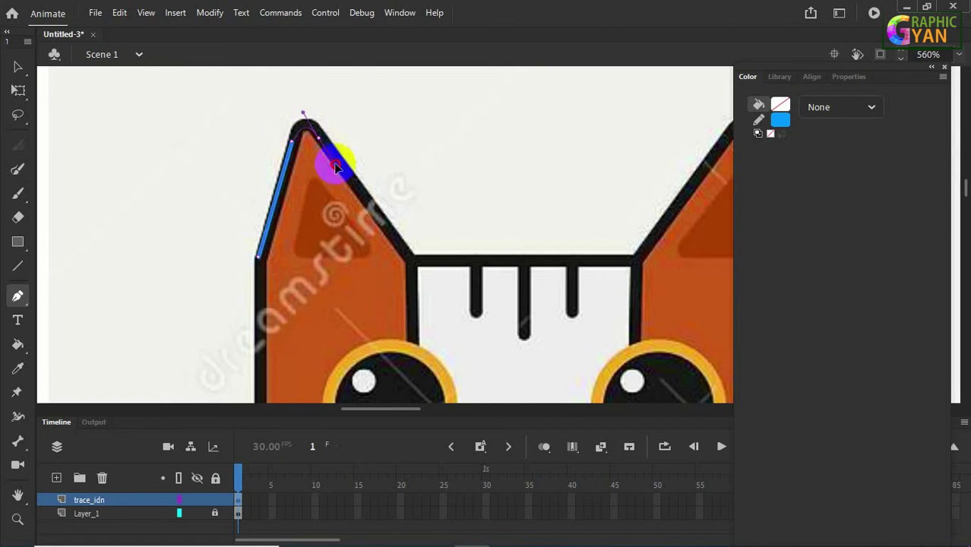
pyautogui.moveTo(340, 173); pyautogui.dragTo(401, 251)
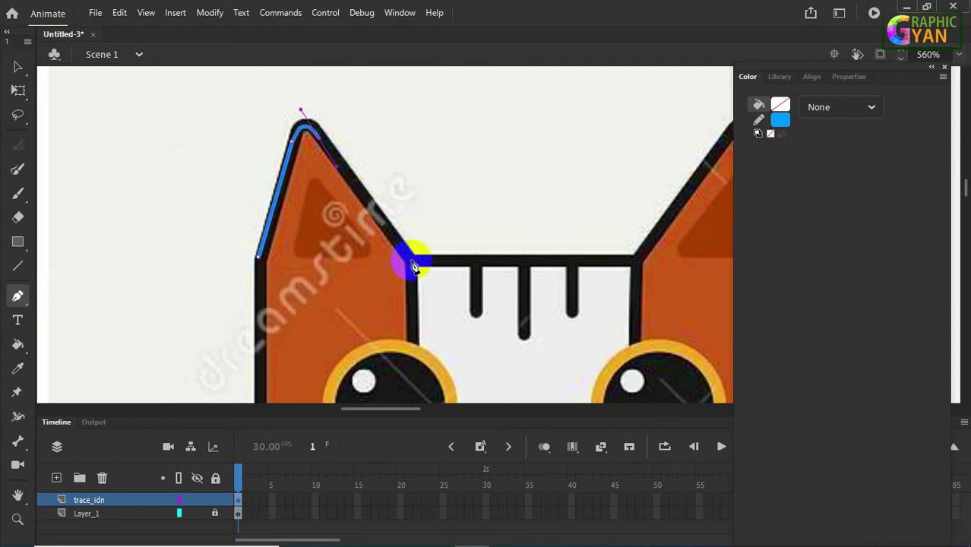
pyautogui.click(411, 265)
# Continue the outline across the top of the head, over the right ear and down around the right cheek to the chin.
pyautogui.moveTo(492, 264); pyautogui.dragTo(302, 214)
pyautogui.click(473, 221)
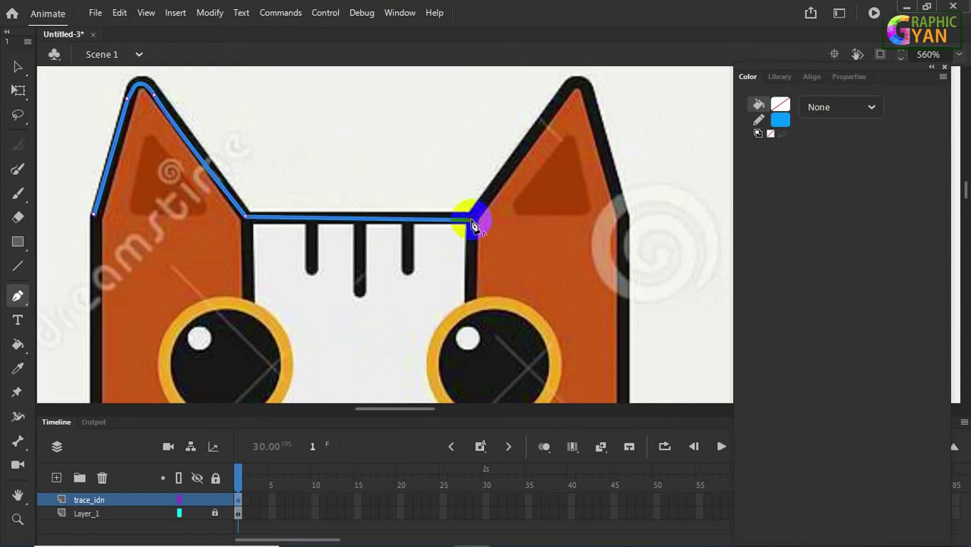
pyautogui.moveTo(541, 206); pyautogui.dragTo(457, 271)
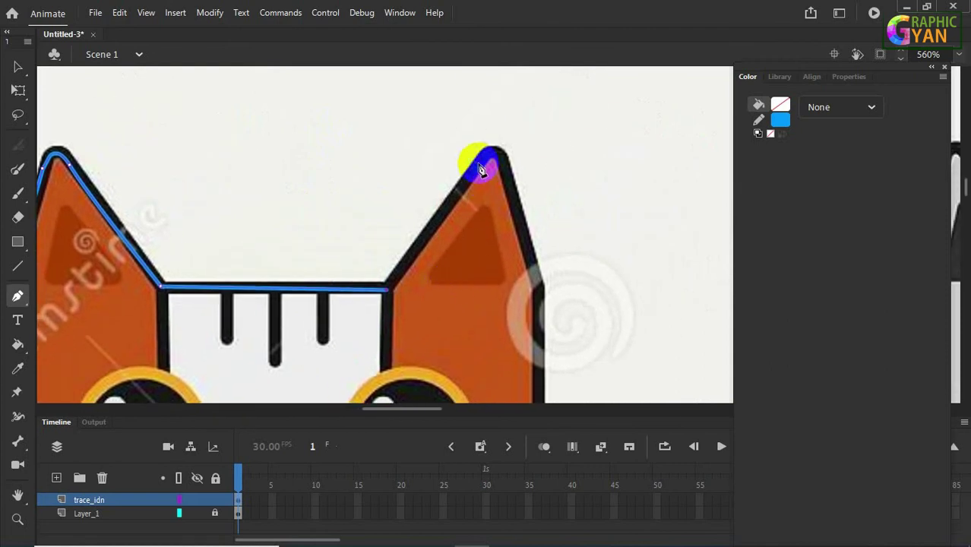
pyautogui.moveTo(482, 168); pyautogui.dragTo(513, 203)
pyautogui.moveTo(406, 348); pyautogui.dragTo(283, 381)
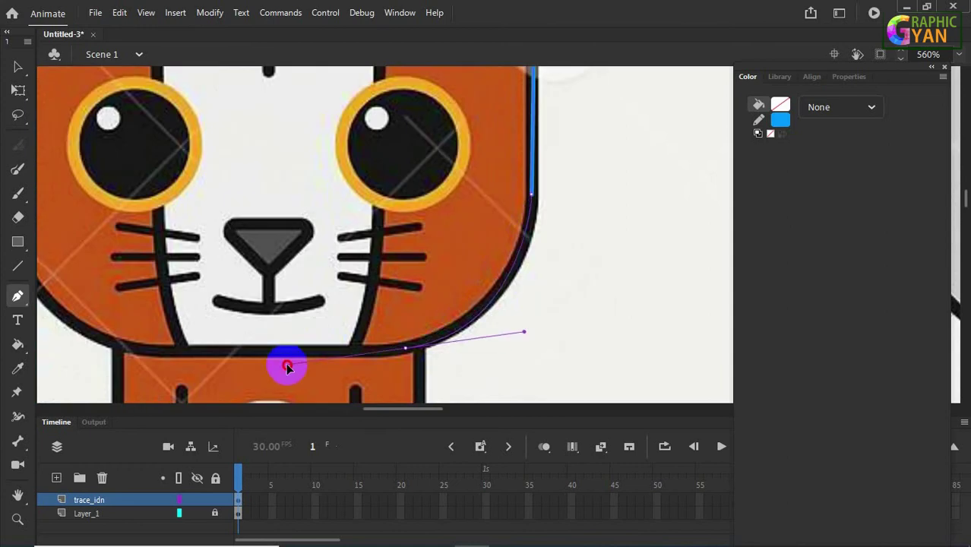
pyautogui.press('space')
pyautogui.moveTo(351, 286); pyautogui.dragTo(561, 258)
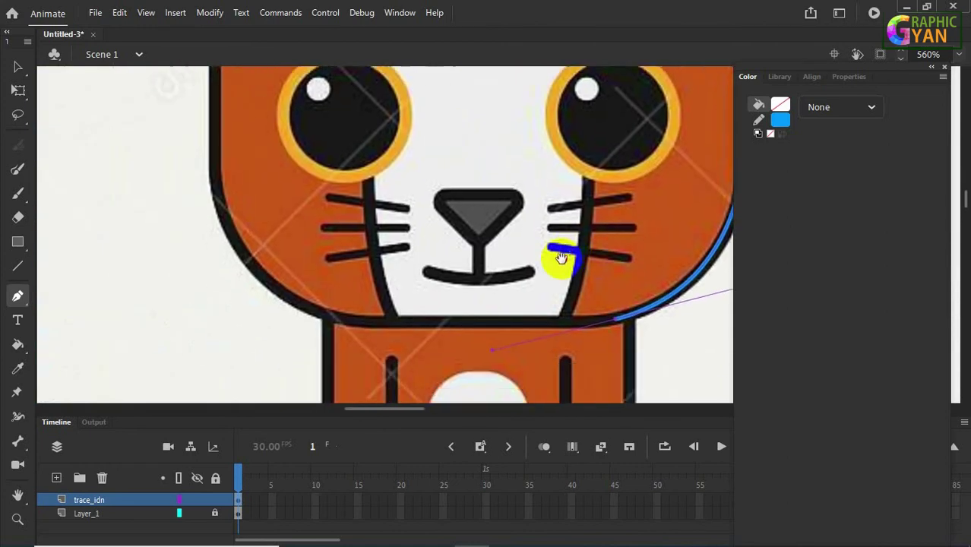
pyautogui.moveTo(343, 325); pyautogui.dragTo(344, 327)
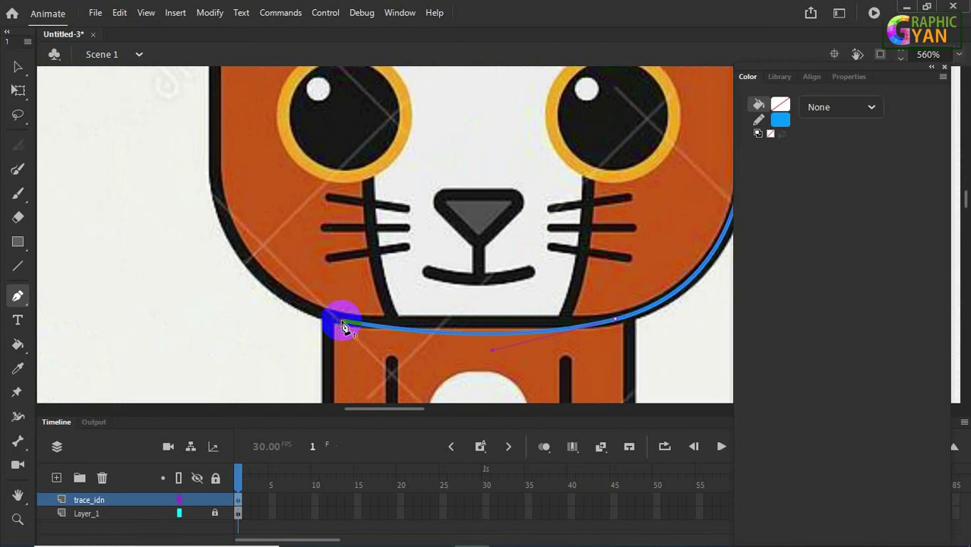
pyautogui.press('ctrl')
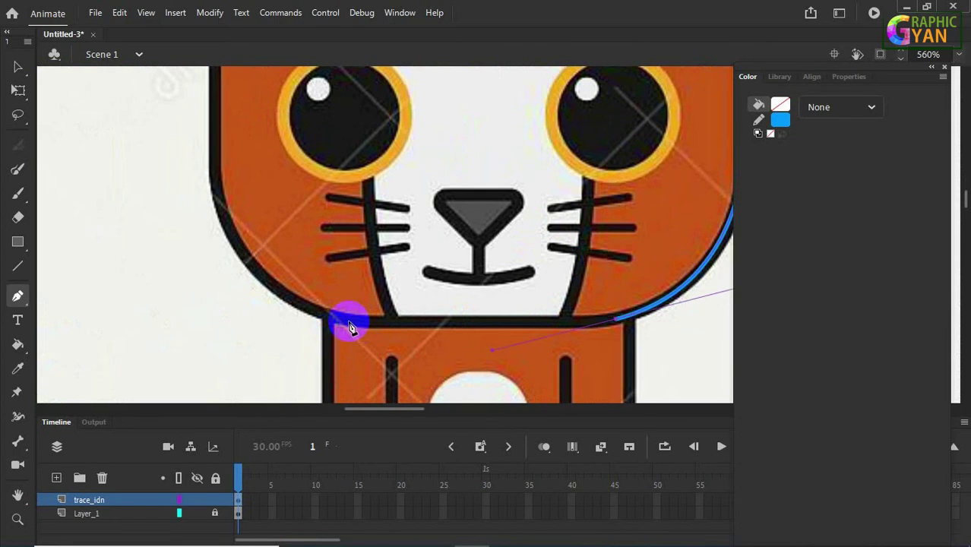
pyautogui.moveTo(320, 323); pyautogui.dragTo(277, 327)
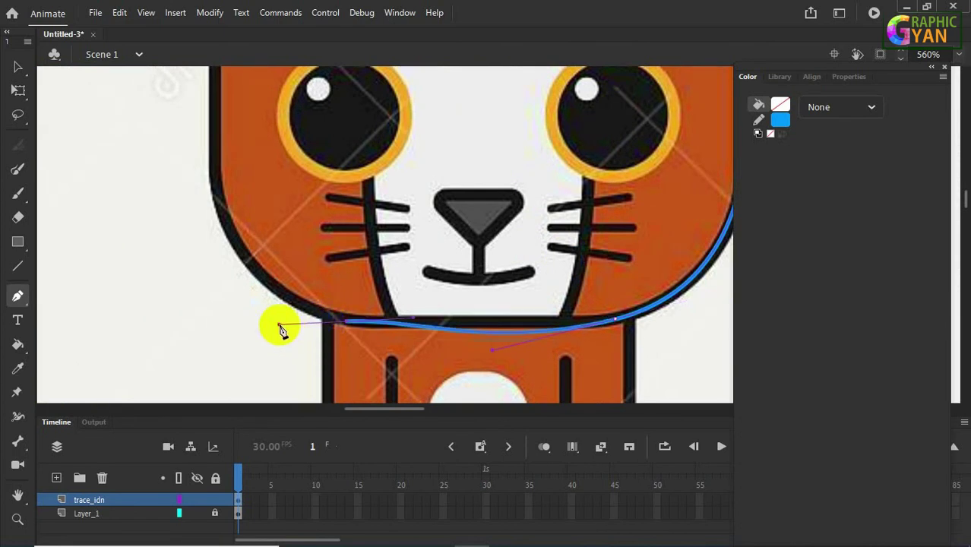
pyautogui.hotkey('ctrl', 'z')
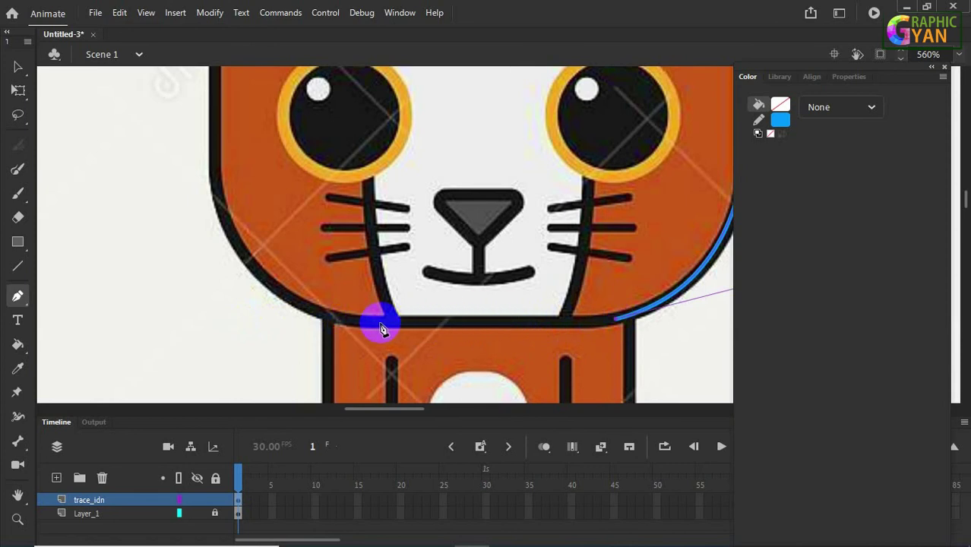
# Trace the chin edge and the curved left cheek, and close the head outline at the left ear's outer base.
pyautogui.moveTo(373, 325); pyautogui.dragTo(336, 321)
pyautogui.moveTo(211, 178); pyautogui.dragTo(193, 61)
pyautogui.scroll(3, 289, 258)
pyautogui.scroll(-1, 274, 293)
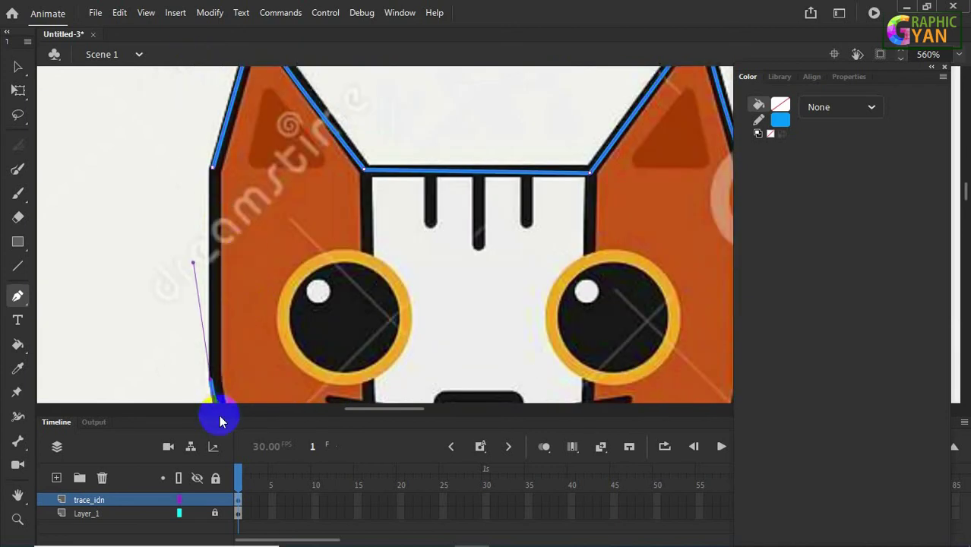
pyautogui.click(212, 384)
pyautogui.click(212, 174)
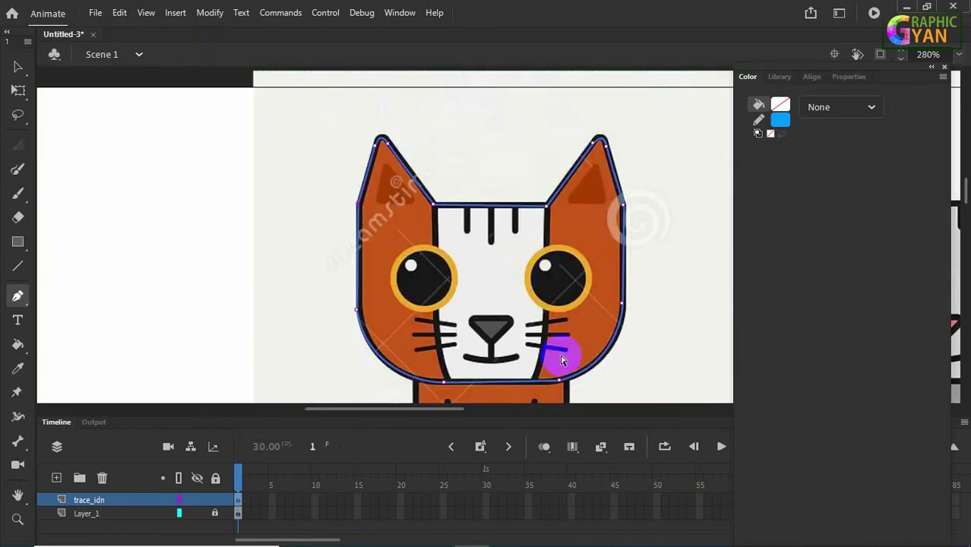
pyautogui.scroll(5, 560, 355)
pyautogui.scroll(-6, 560, 353)
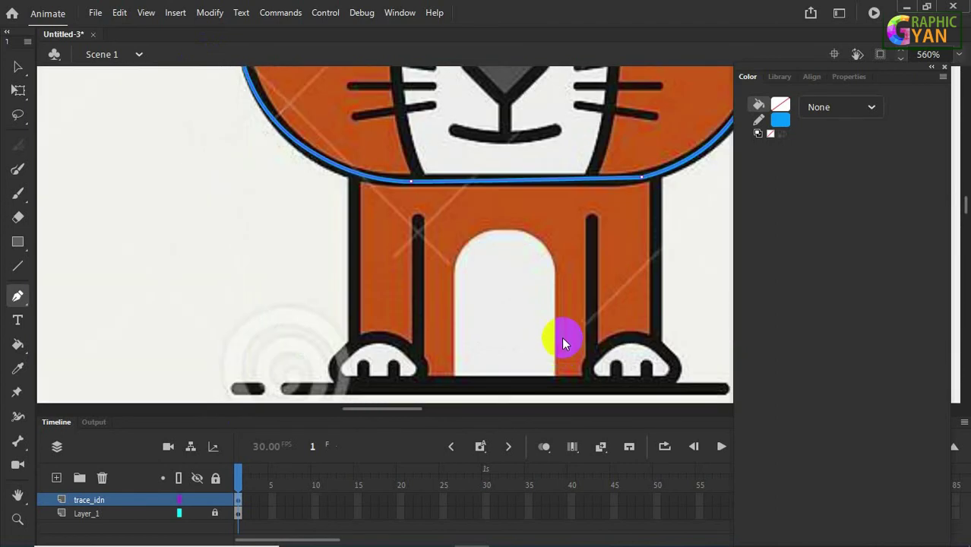
pyautogui.click(18, 67)
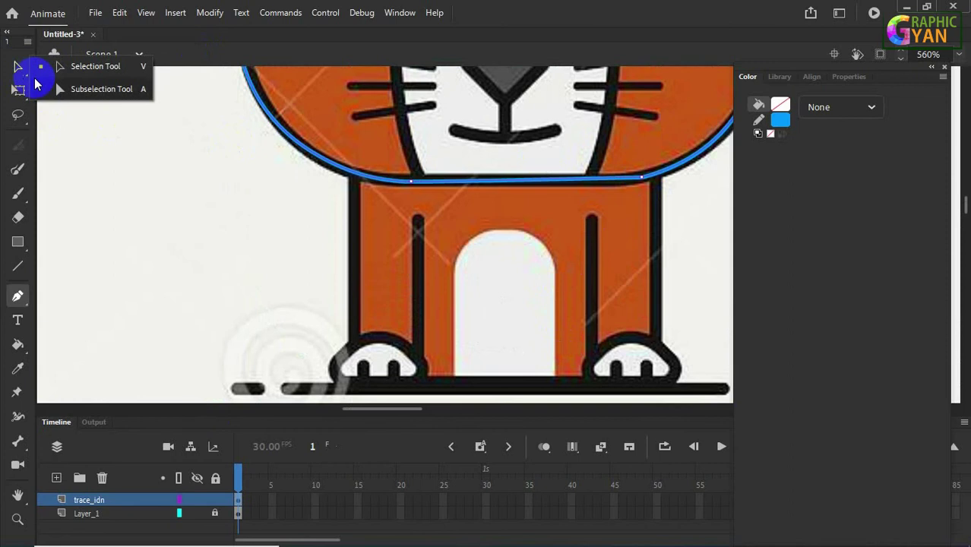
pyautogui.click(85, 89)
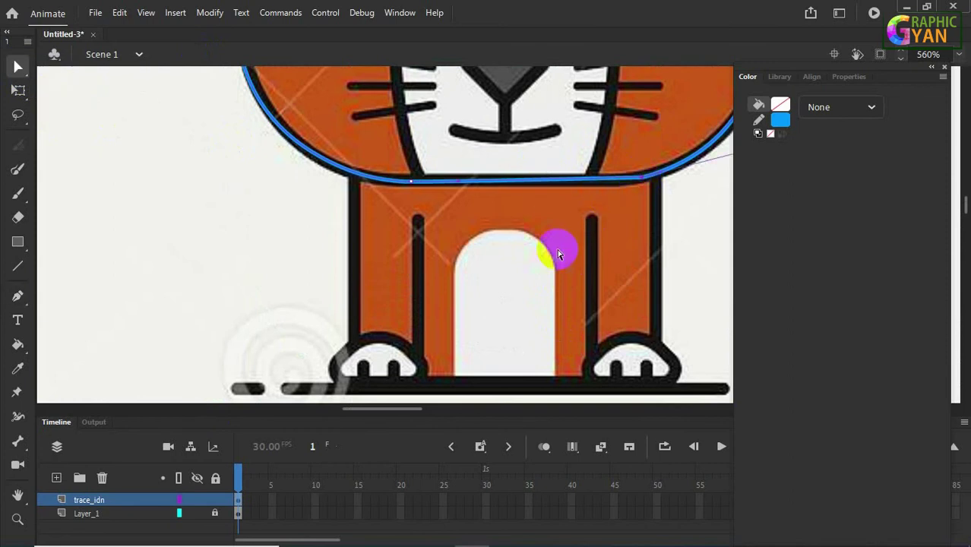
pyautogui.moveTo(554, 252); pyautogui.dragTo(437, 288)
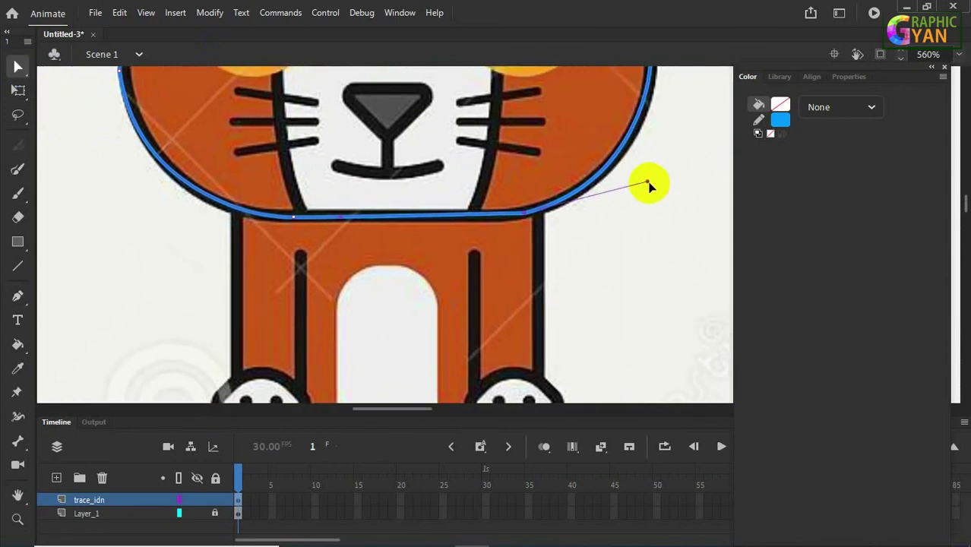
pyautogui.moveTo(647, 182); pyautogui.dragTo(609, 225)
pyautogui.hotkey('ctrl', 'z')
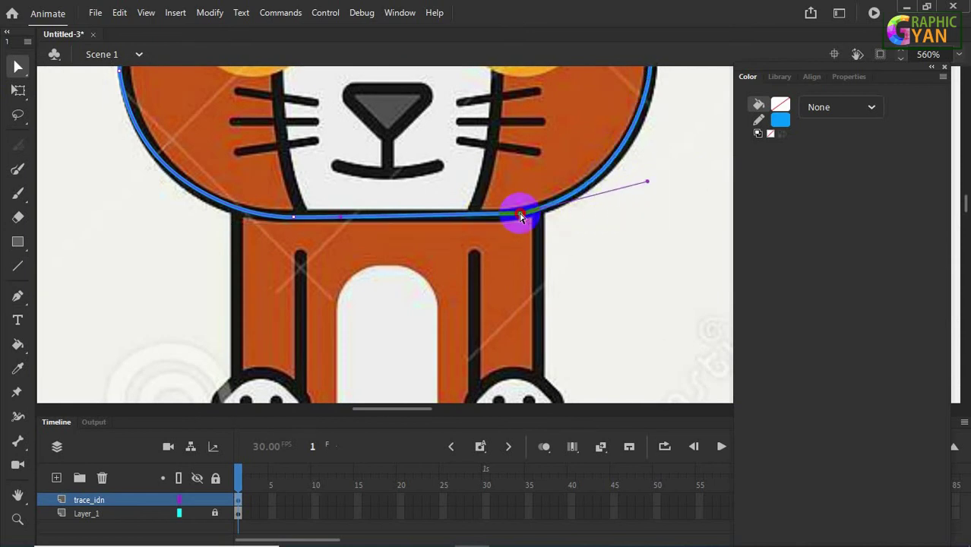
pyautogui.moveTo(494, 218); pyautogui.dragTo(505, 217)
pyautogui.hotkey('ctrl', 'z')
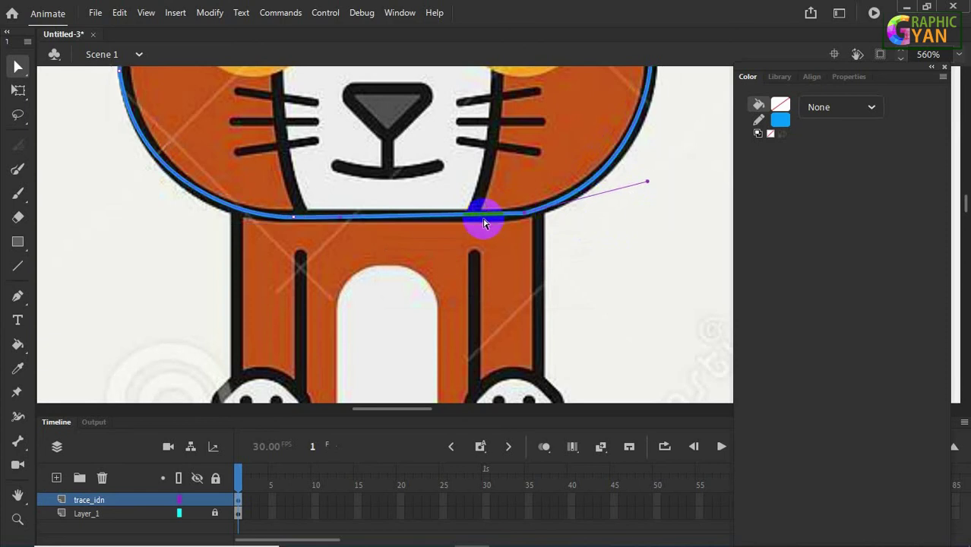
# Add an anchor point near the right end of the chin line and adjust its curve with the Subselection tool.
pyautogui.click(18, 295)
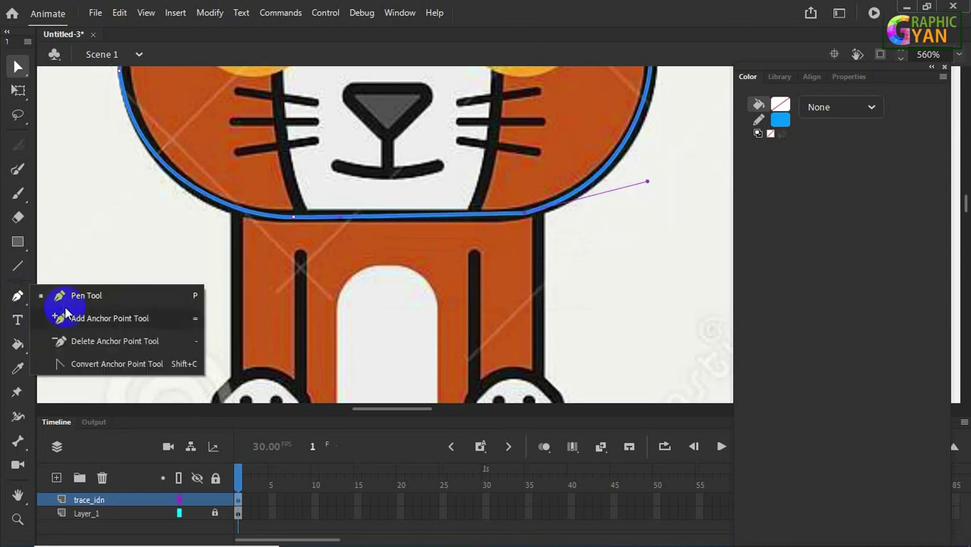
pyautogui.click(85, 320)
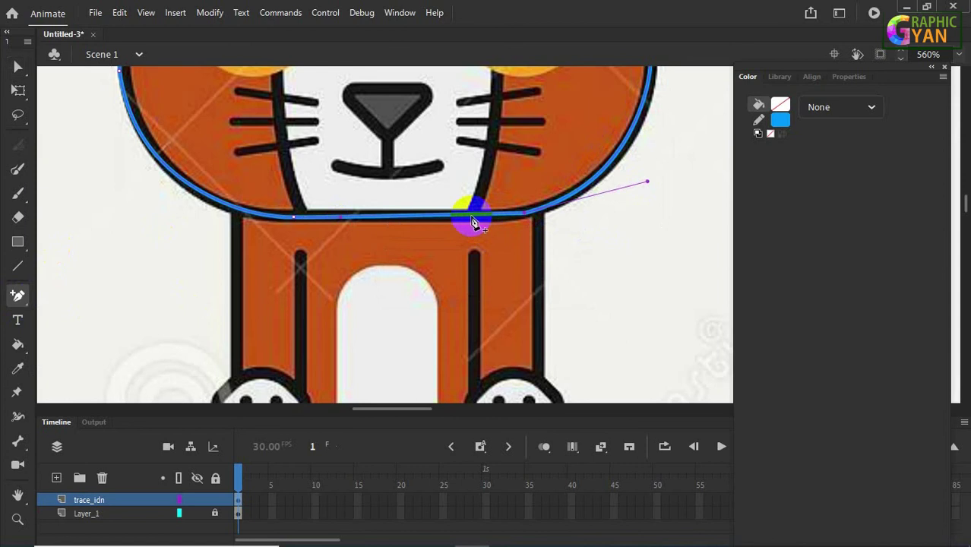
pyautogui.click(17, 66)
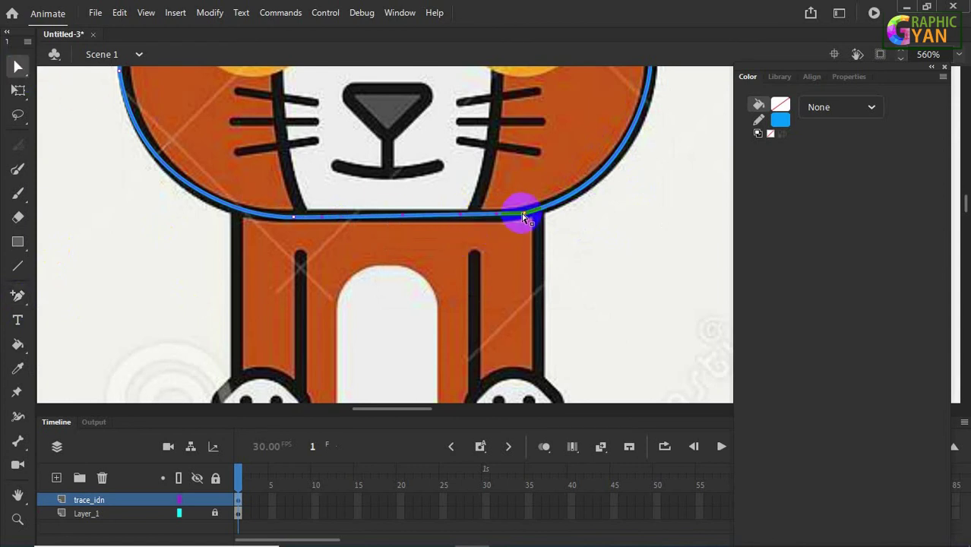
pyautogui.click(460, 218)
pyautogui.moveTo(497, 215)
pyautogui.mouseDown()
pyautogui.moveTo(490, 227)
pyautogui.moveTo(499, 218)
pyautogui.mouseUp()
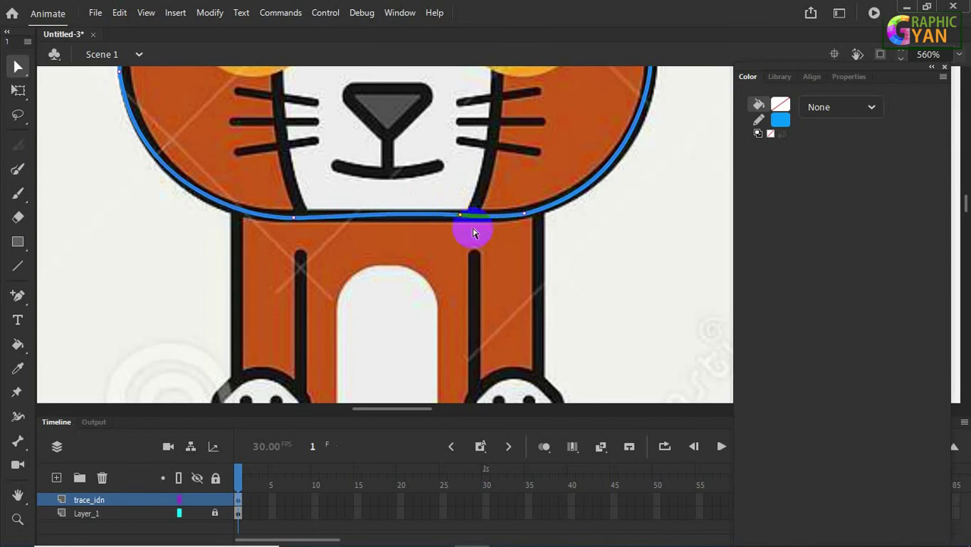
pyautogui.click(564, 254)
# Examine the traced head outline against the image around the ears, face and chin.
pyautogui.press('space')
pyautogui.moveTo(453, 288); pyautogui.dragTo(542, 342)
pyautogui.moveTo(526, 295); pyautogui.dragTo(507, 353)
pyautogui.moveTo(509, 243); pyautogui.dragTo(519, 309)
pyautogui.moveTo(530, 162); pyautogui.dragTo(306, 217)
pyautogui.hotkey('ctrl', '-')
pyautogui.hotkey('ctrl', '=')
pyautogui.press('space')
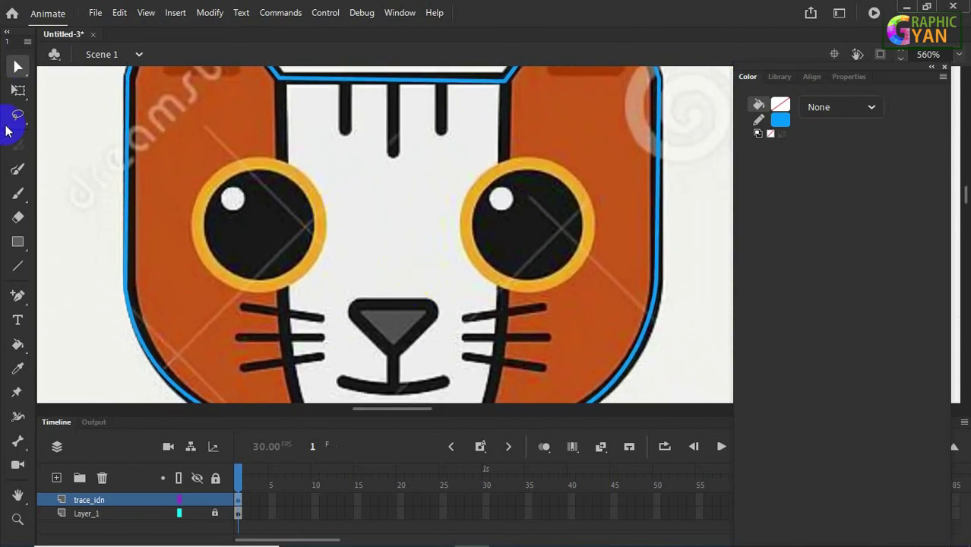
pyautogui.moveTo(411, 330); pyautogui.dragTo(441, 160)
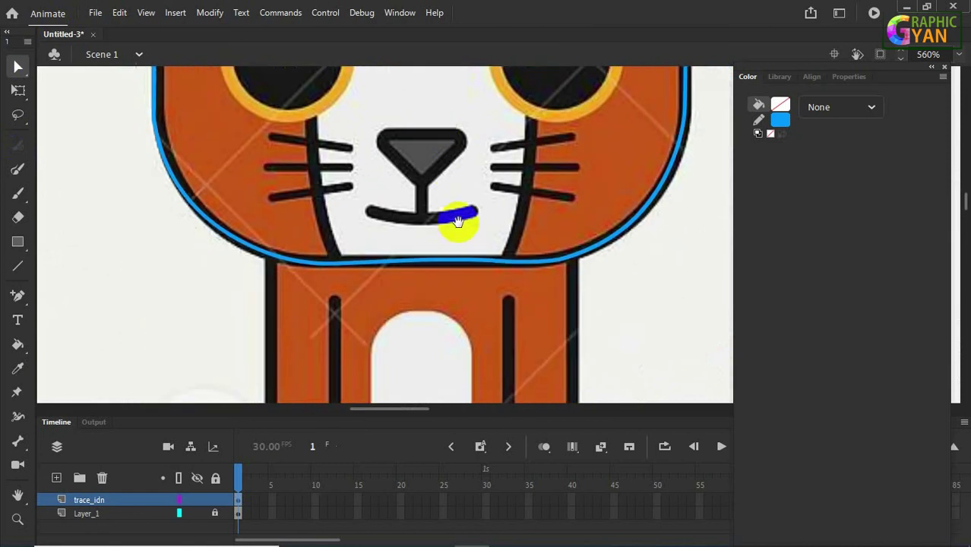
pyautogui.moveTo(457, 219); pyautogui.dragTo(465, 47)
pyautogui.moveTo(430, 195); pyautogui.dragTo(431, 252)
pyautogui.scroll(5, 449, 69)
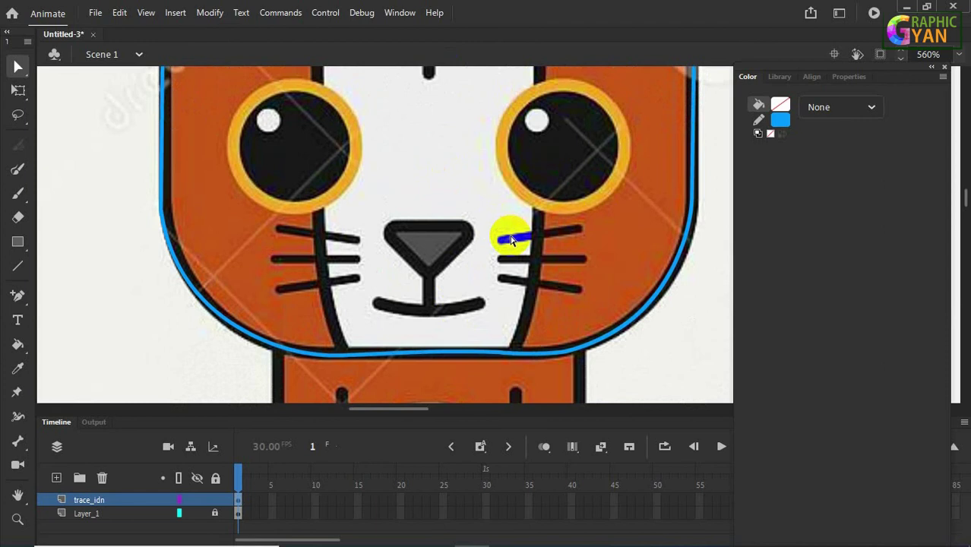
pyautogui.click(593, 79)
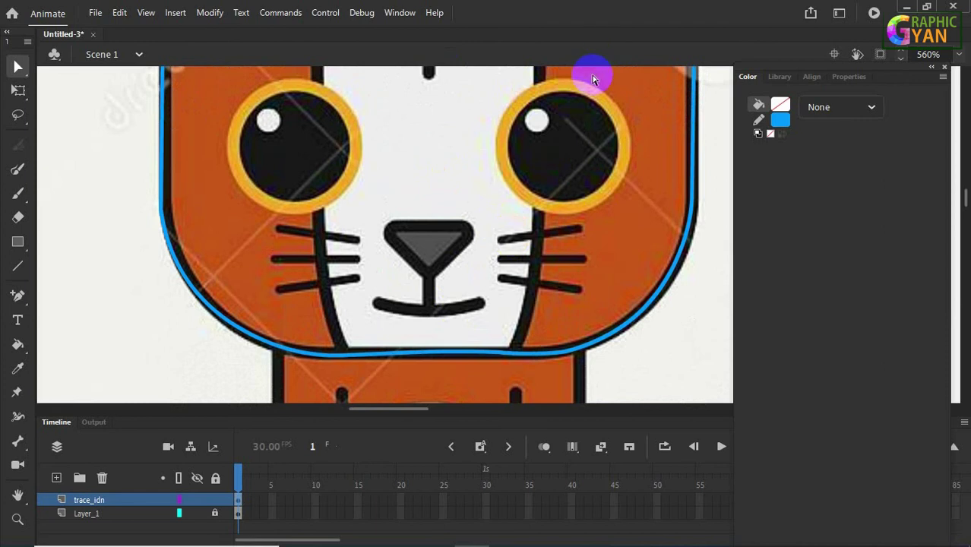
# Draw a circle with the Oval tool over the left eye's yellow ring and align it with the ring's outer edge.
pyautogui.moveTo(471, 250); pyautogui.dragTo(473, 314)
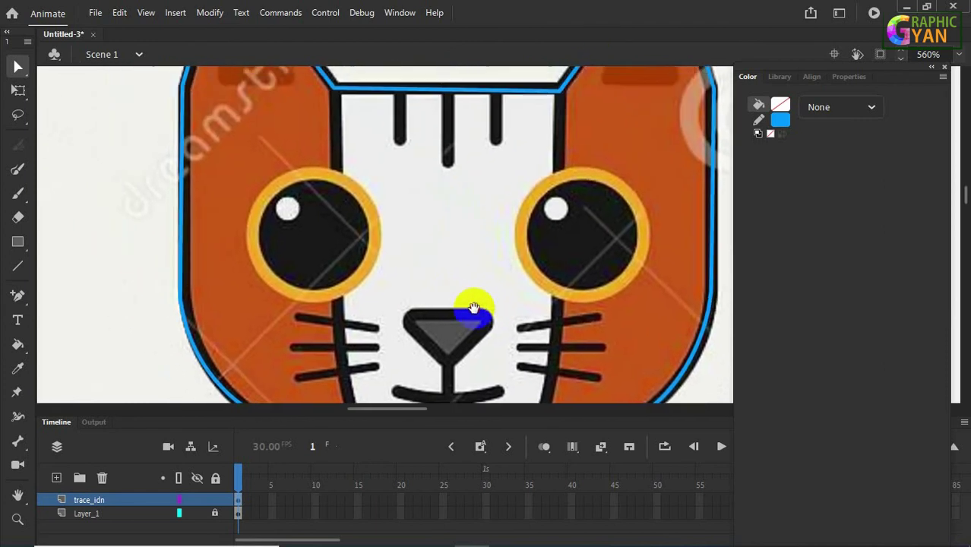
pyautogui.click(18, 243)
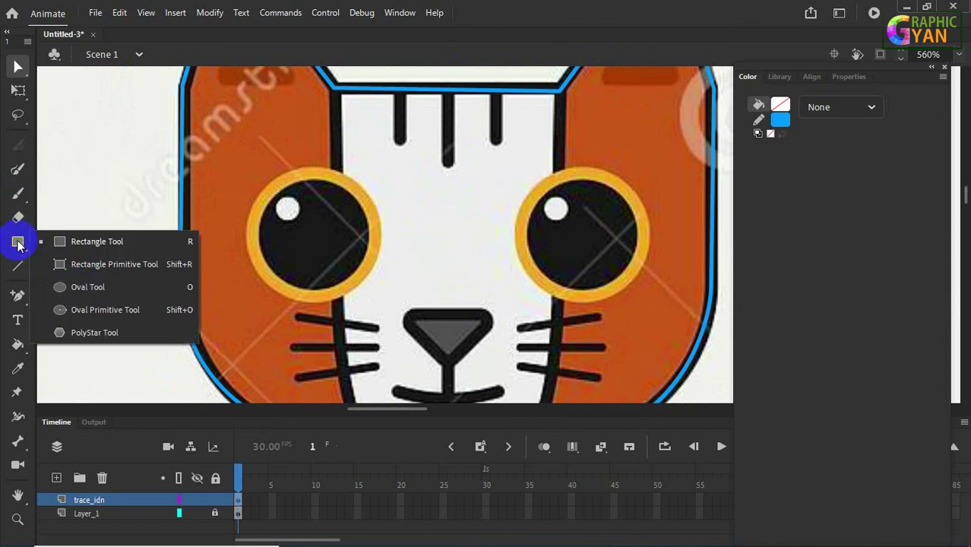
pyautogui.click(79, 284)
pyautogui.moveTo(244, 171); pyautogui.dragTo(374, 283)
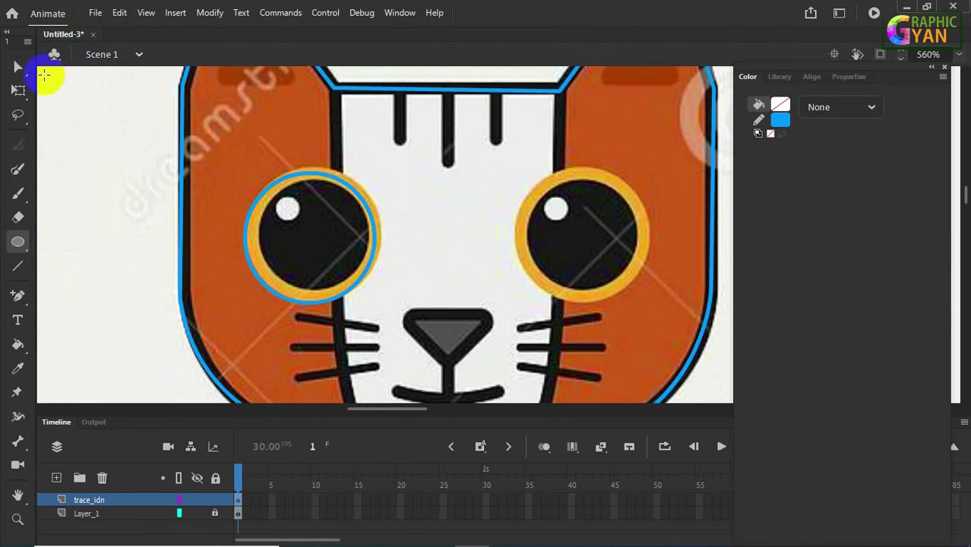
pyautogui.click(19, 66)
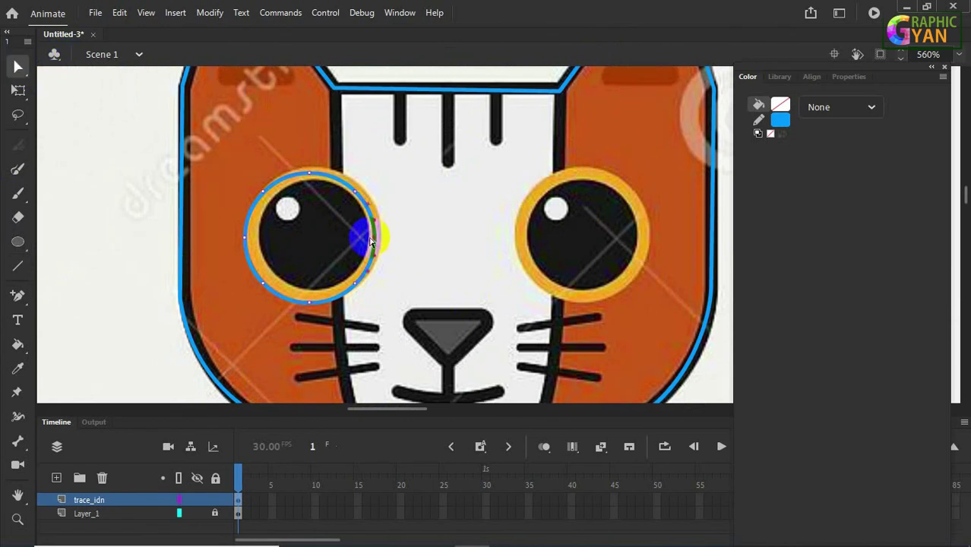
pyautogui.click(19, 69)
pyautogui.click(73, 71)
pyautogui.click(282, 176)
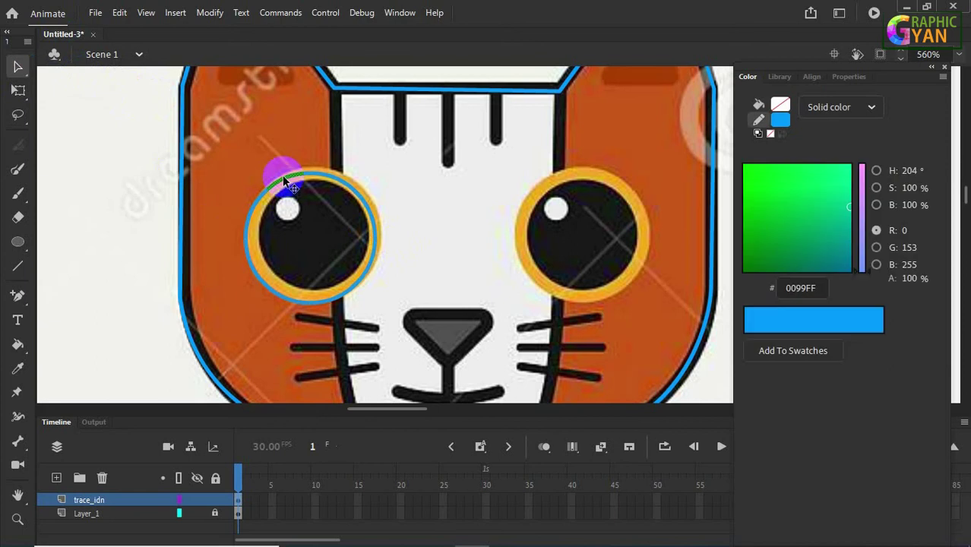
pyautogui.moveTo(293, 192); pyautogui.dragTo(288, 190)
# Draw a second circle inside the left eye and scale it with Free Transform to match the black pupil's edge.
pyautogui.click(18, 242)
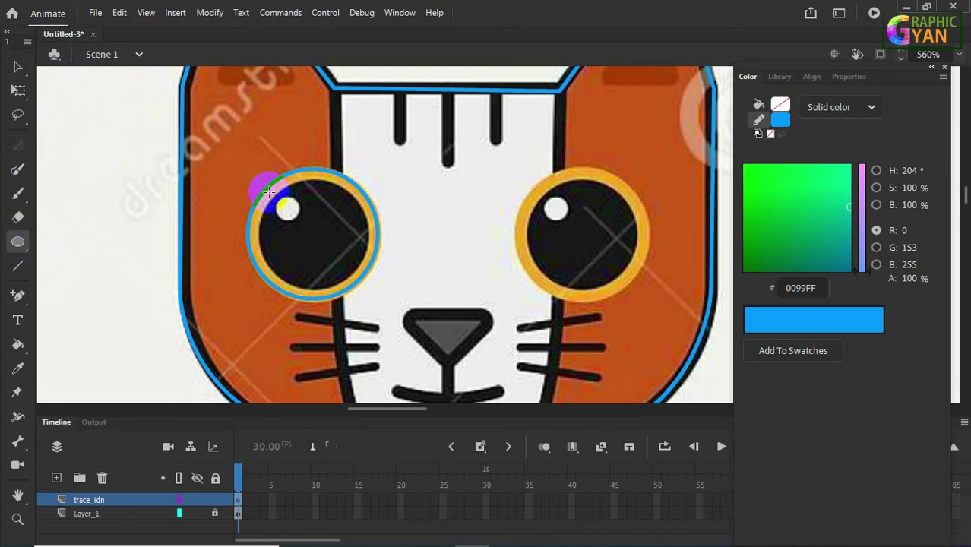
pyautogui.moveTo(268, 191); pyautogui.dragTo(365, 281)
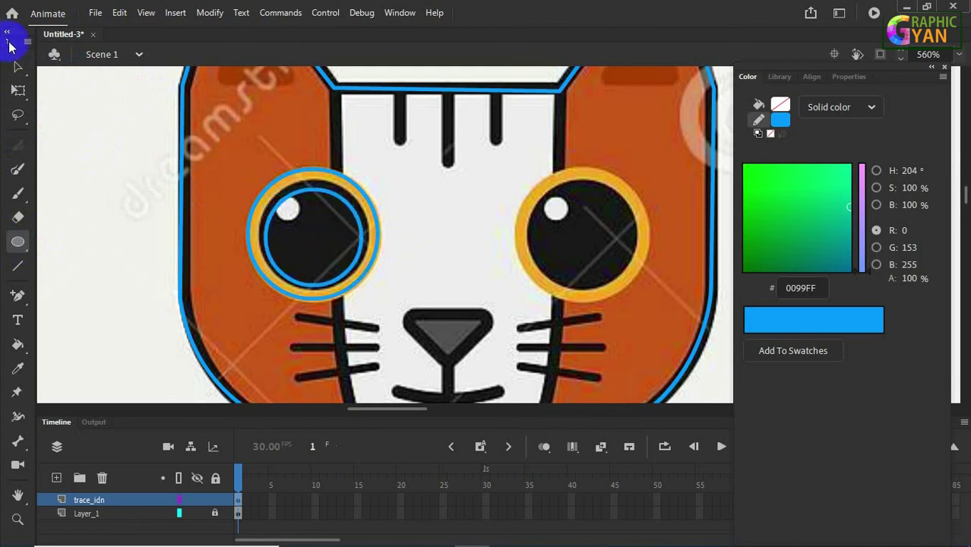
pyautogui.click(17, 89)
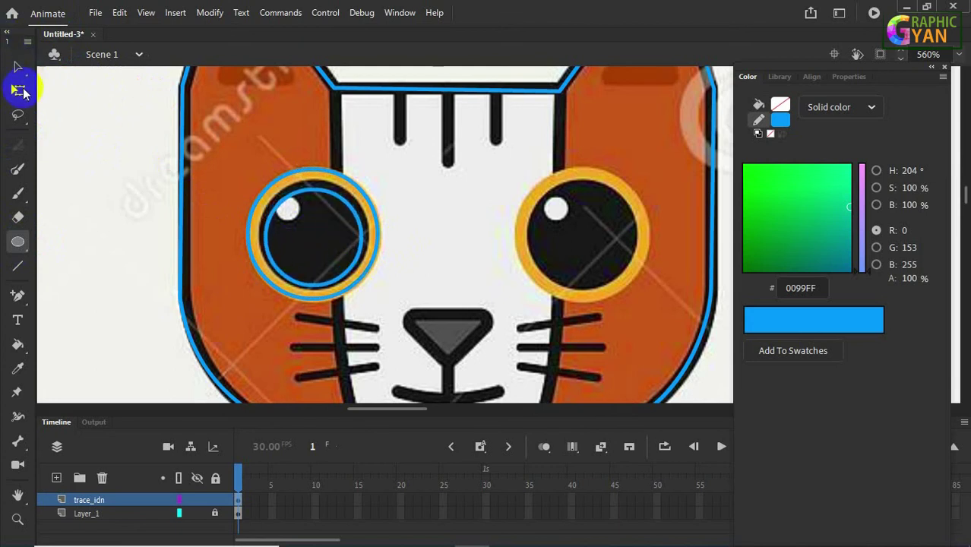
pyautogui.click(310, 192)
pyautogui.moveTo(365, 187); pyautogui.dragTo(372, 177)
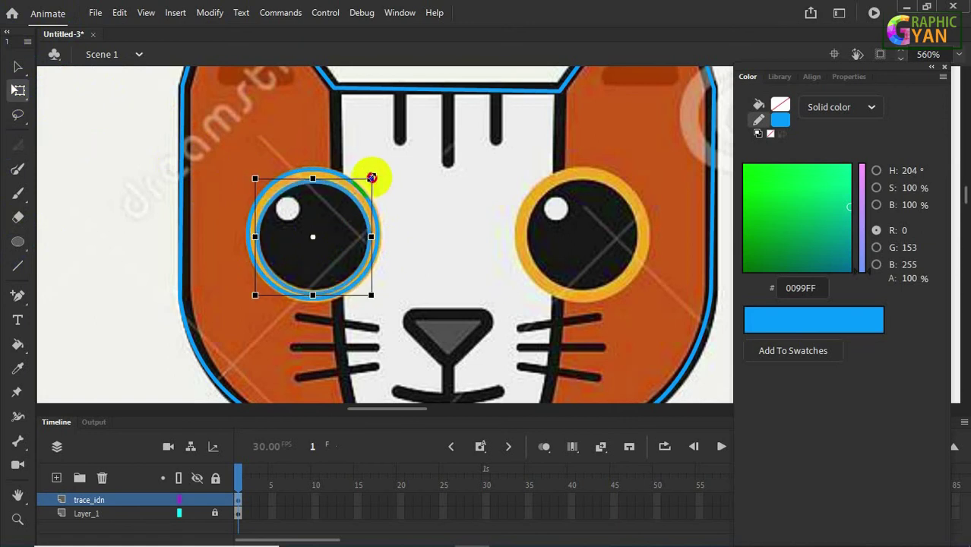
pyautogui.hotkey('ctrl', 'z')
pyautogui.press('Up')
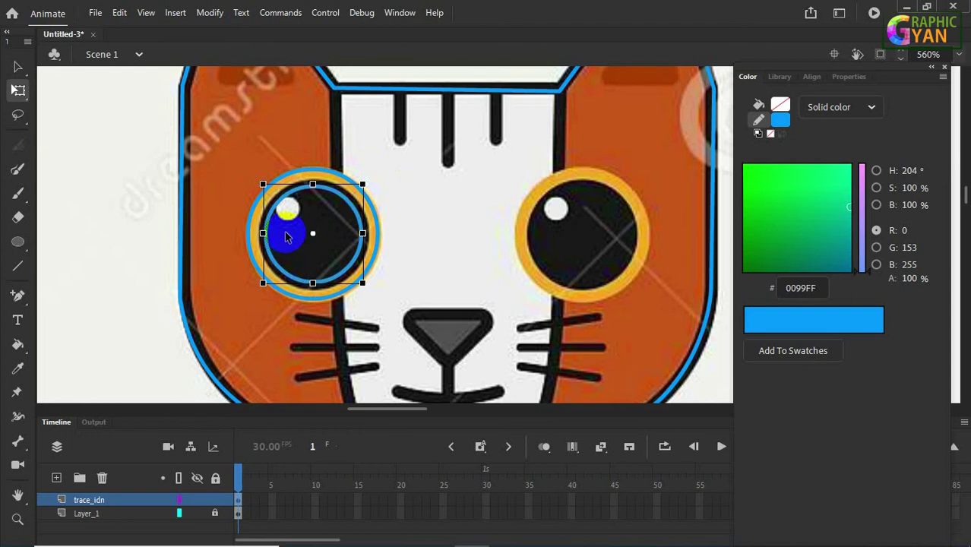
pyautogui.hotkey('ctrl', '=')
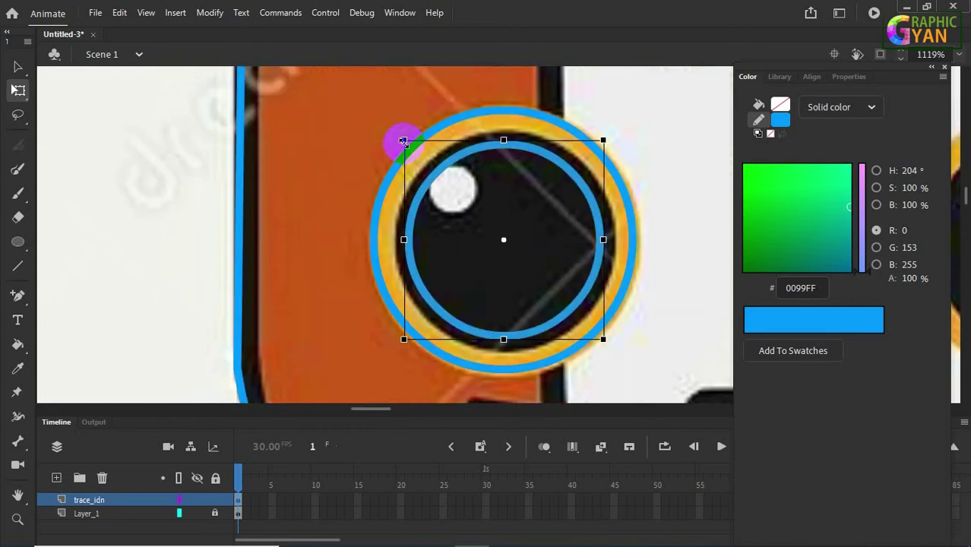
pyautogui.moveTo(388, 134); pyautogui.dragTo(393, 127)
pyautogui.hotkey('ctrl', 'z')
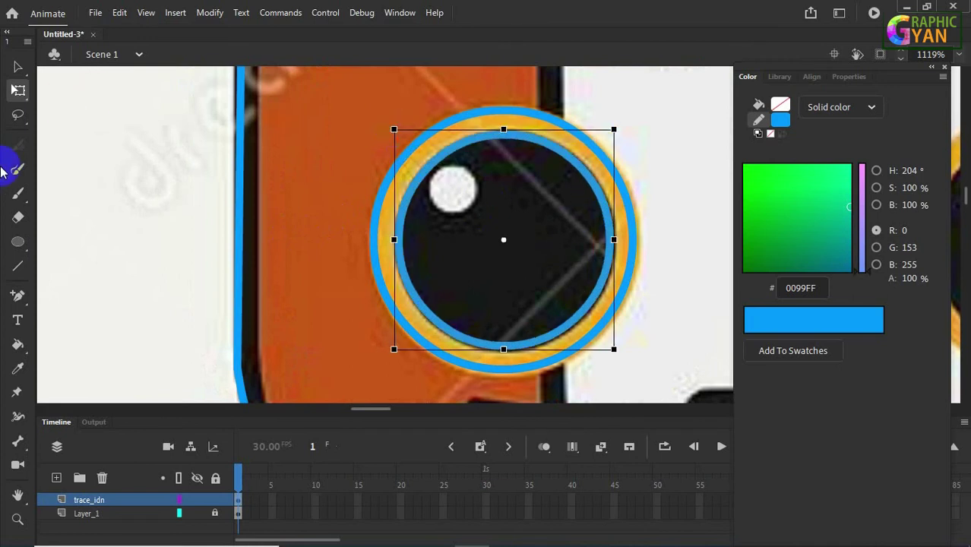
# Trace the small white highlight in the left eye with a circle.
pyautogui.click(17, 241)
pyautogui.moveTo(478, 203)
pyautogui.mouseDown()
pyautogui.moveTo(429, 171)
pyautogui.moveTo(435, 165)
pyautogui.moveTo(441, 184)
pyautogui.mouseUp()
pyautogui.click(17, 67)
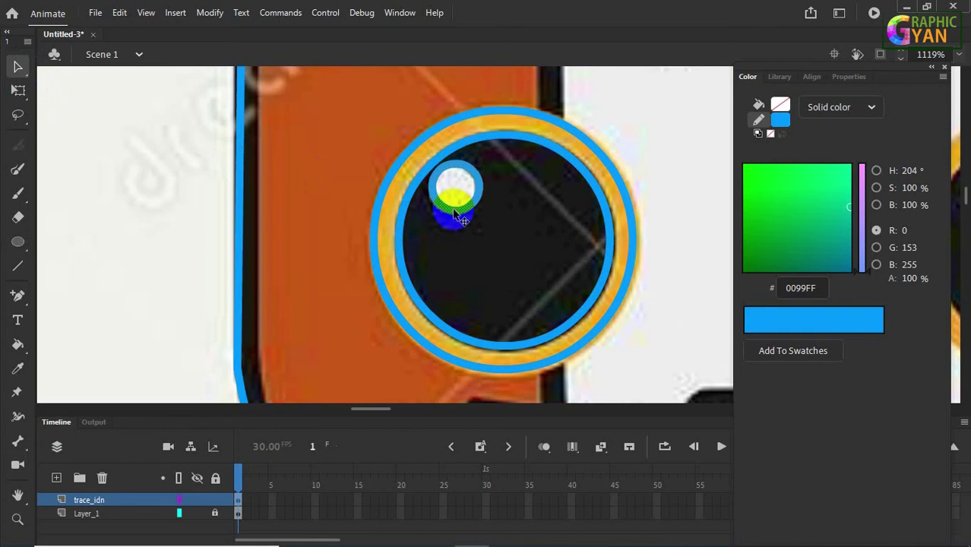
# Duplicate the left eye's three traced circles and place the copies over the right eye.
pyautogui.scroll(-1, 454, 215)
pyautogui.moveTo(568, 300); pyautogui.dragTo(341, 260)
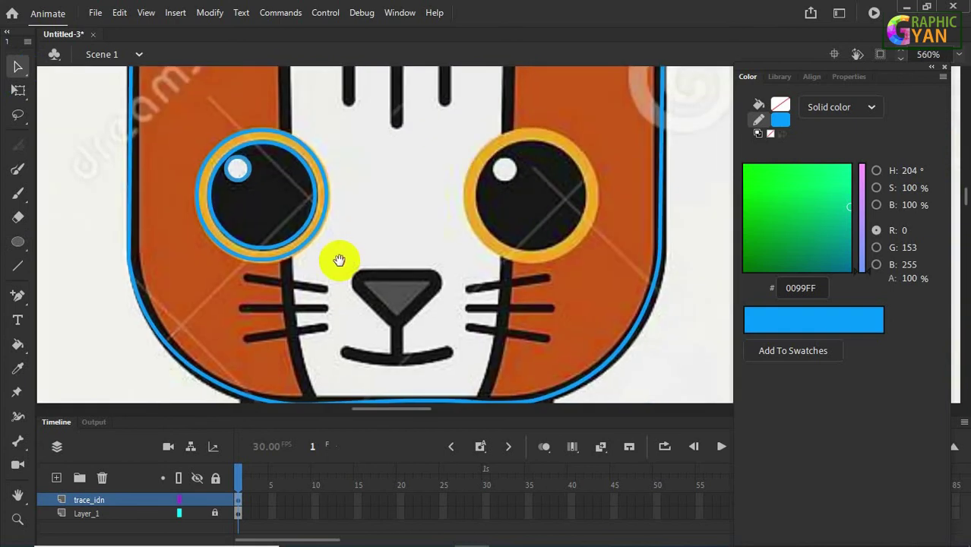
pyautogui.moveTo(177, 126); pyautogui.dragTo(567, 256)
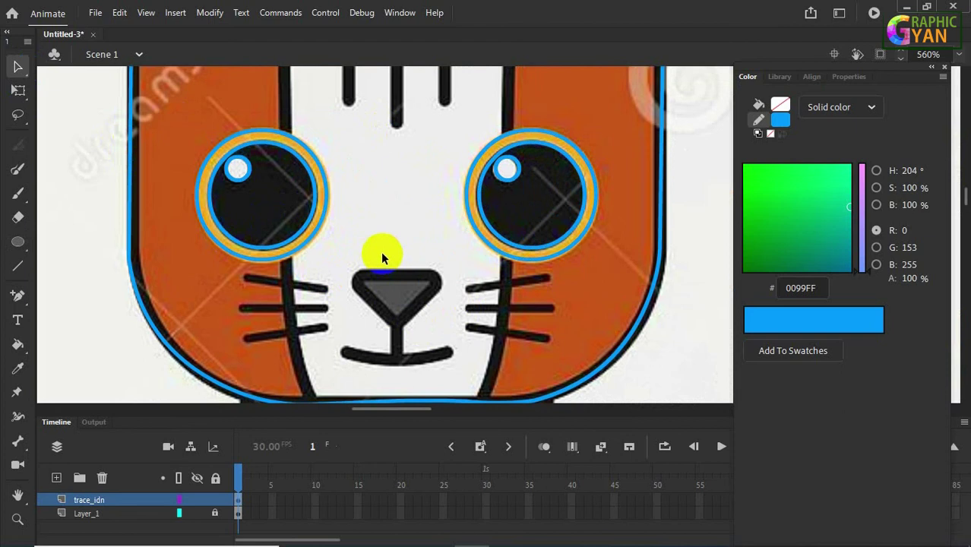
# Trace the left edge of the white muzzle with the Pen tool, curving from the chin line up to the left eye's ring.
pyautogui.scroll(-3, 361, 301)
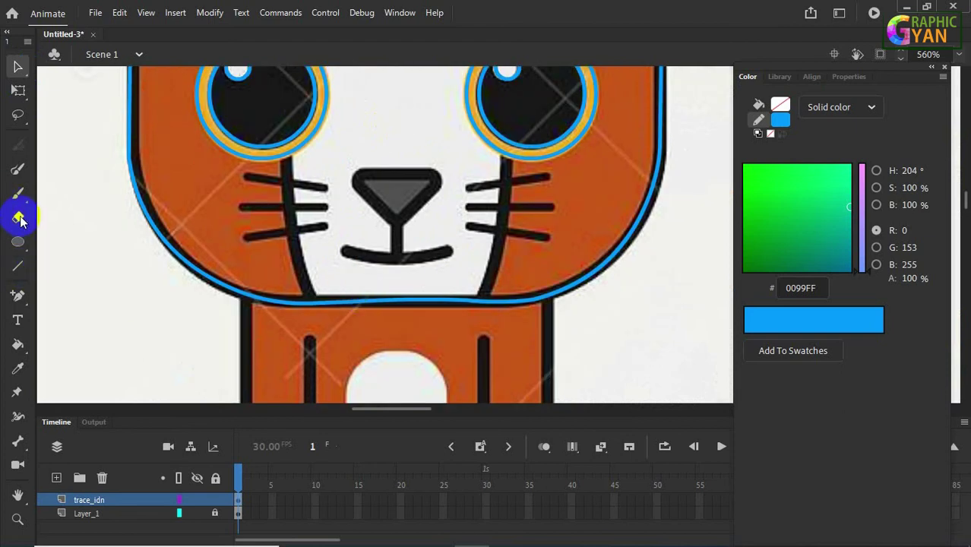
pyautogui.click(18, 296)
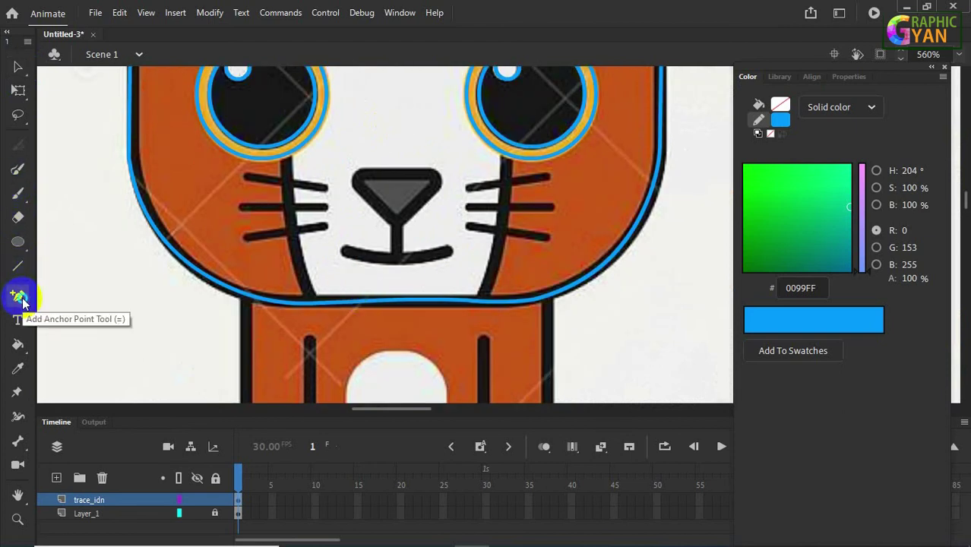
pyautogui.click(18, 296)
pyautogui.click(69, 298)
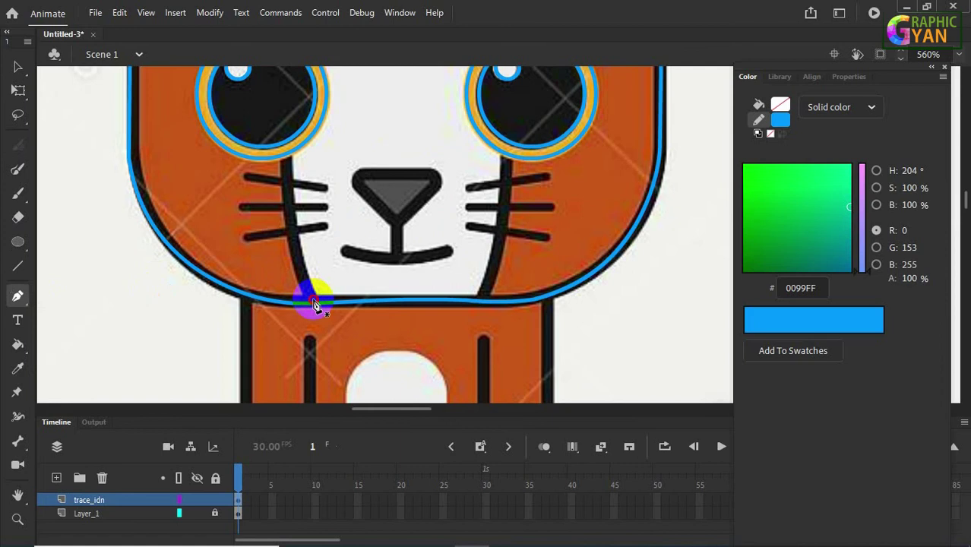
pyautogui.click(312, 300)
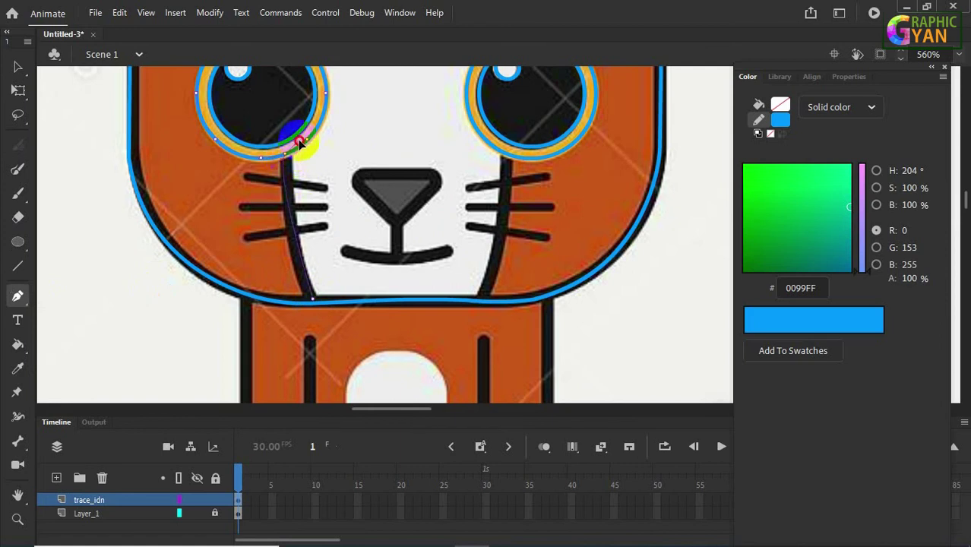
pyautogui.moveTo(301, 143); pyautogui.dragTo(292, 103)
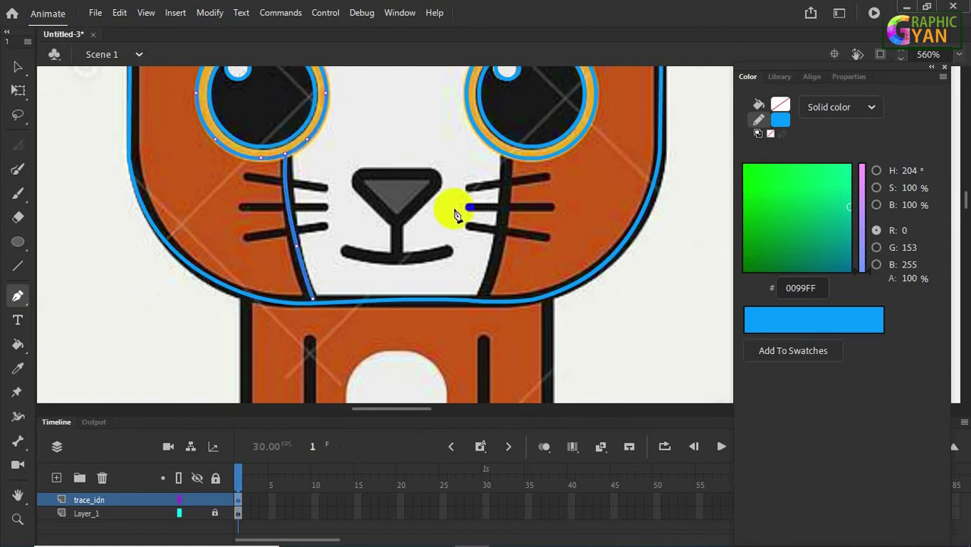
pyautogui.click(479, 302)
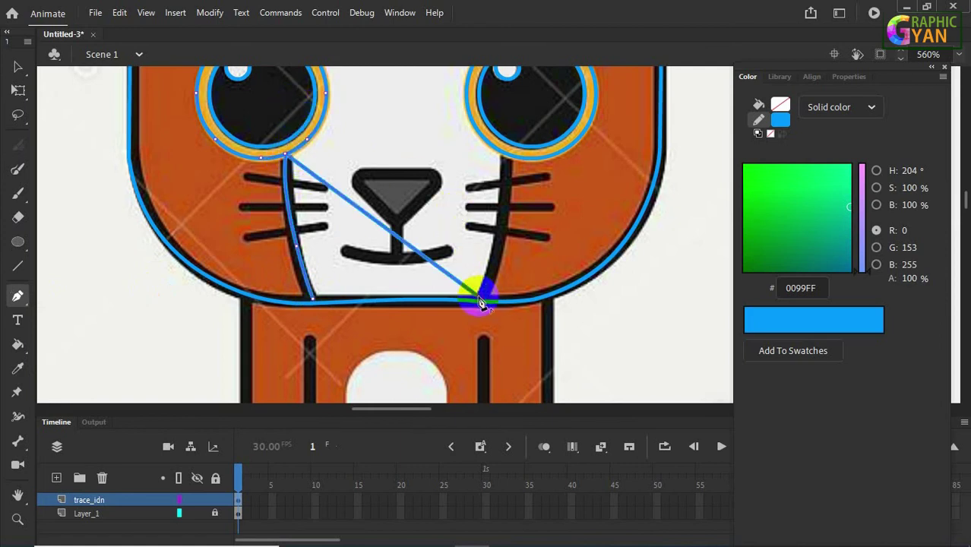
pyautogui.hotkey('ctrl', 'z')
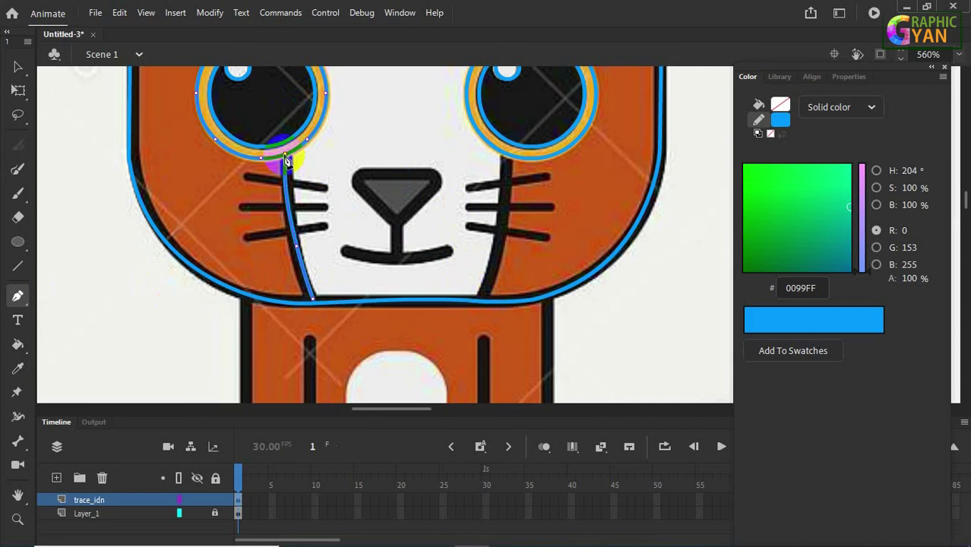
pyautogui.hotkey('ctrl', 'y')
pyautogui.hotkey('ctrl', 'z')
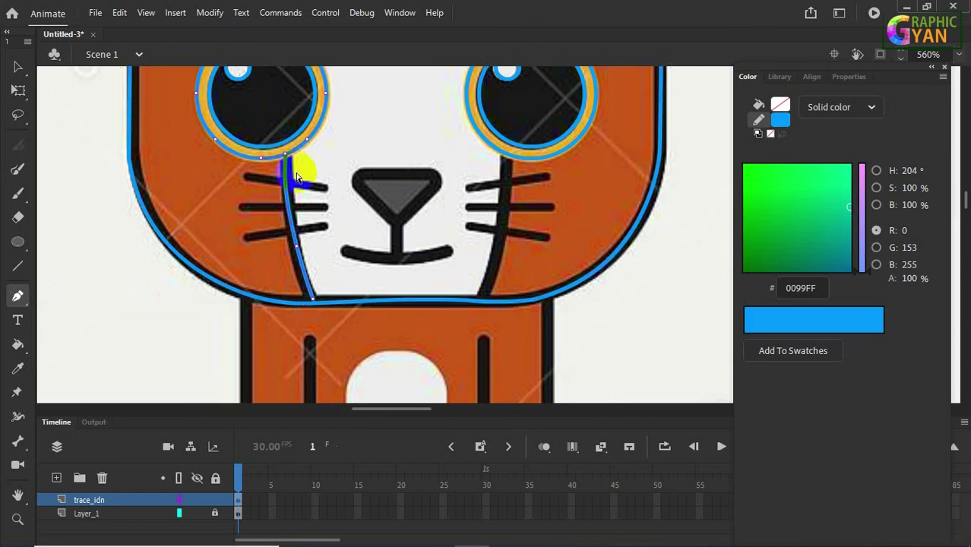
pyautogui.hotkey('ctrl', '=')
pyautogui.click(553, 225)
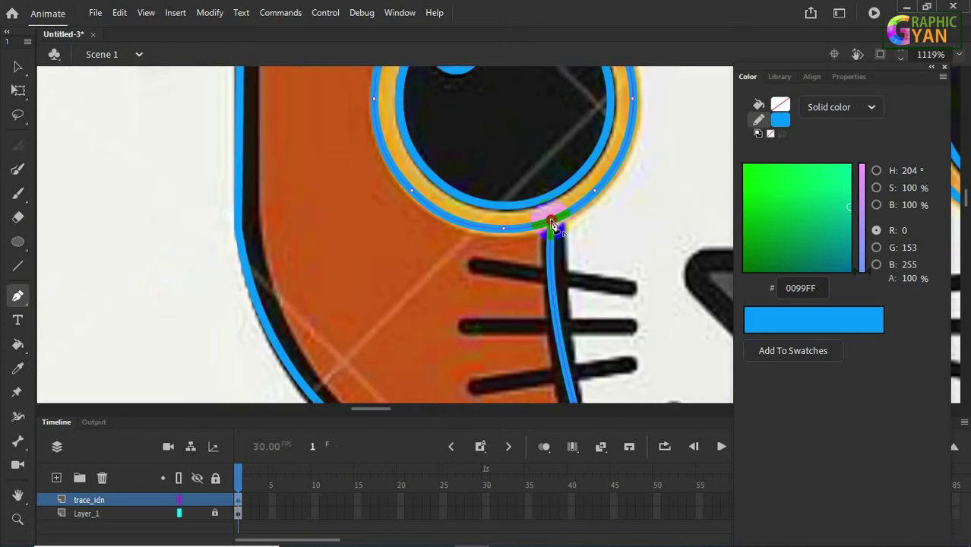
pyautogui.press('space')
pyautogui.moveTo(611, 297); pyautogui.dragTo(354, 204)
pyautogui.moveTo(505, 253); pyautogui.dragTo(362, 167)
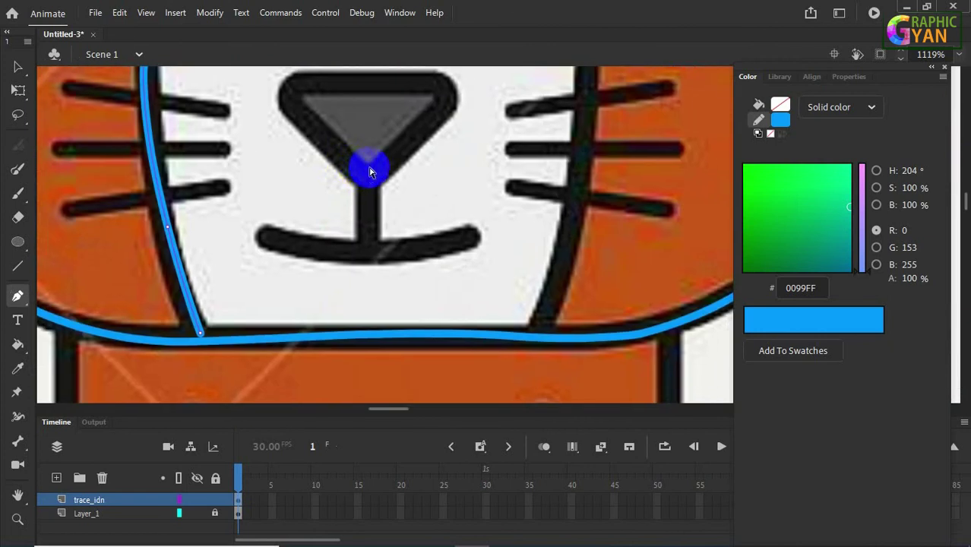
pyautogui.hotkey('ctrl', '-')
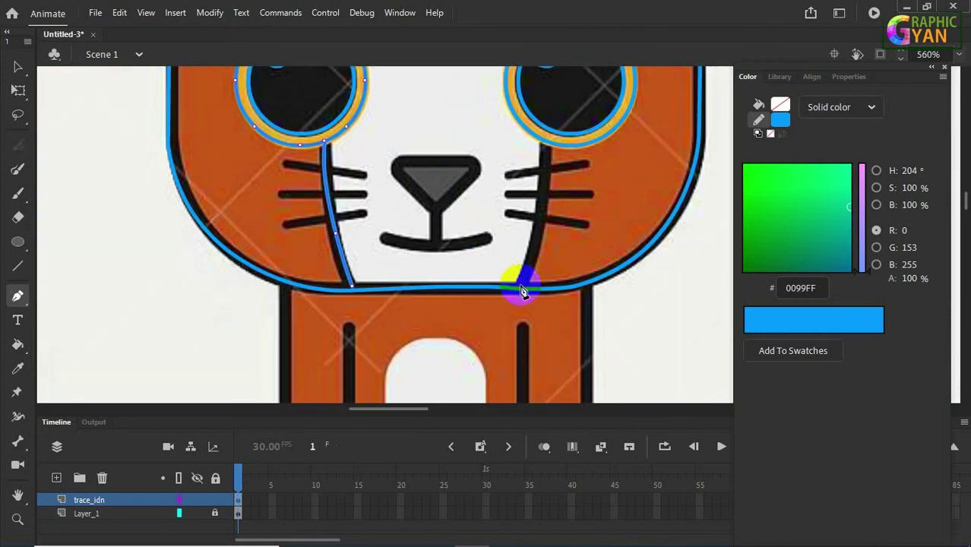
pyautogui.click(518, 290)
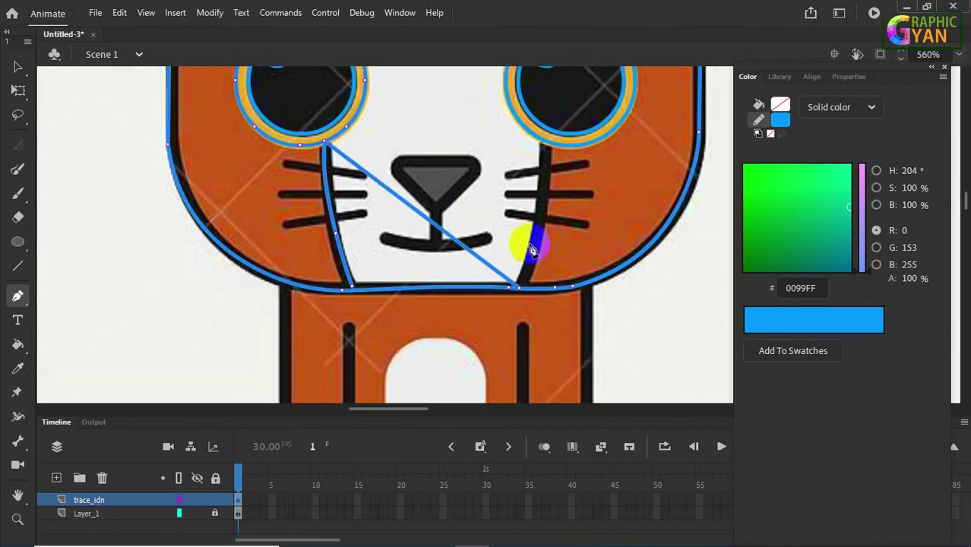
pyautogui.moveTo(543, 146); pyautogui.dragTo(530, 50)
pyautogui.hotkey('ctrl', 'z')
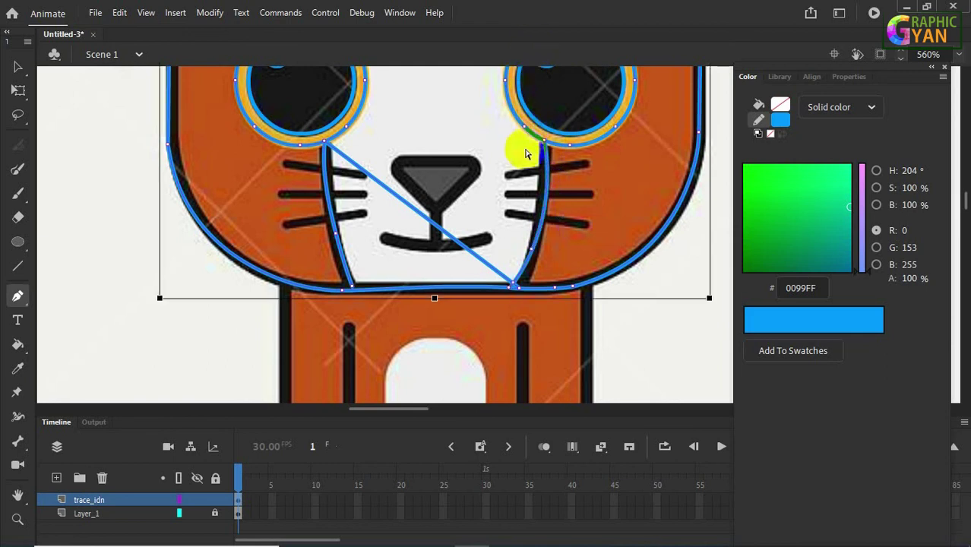
# Draw a line between the right eye's ring and the chin line and bend it along the white muzzle's right edge.
pyautogui.click(525, 290)
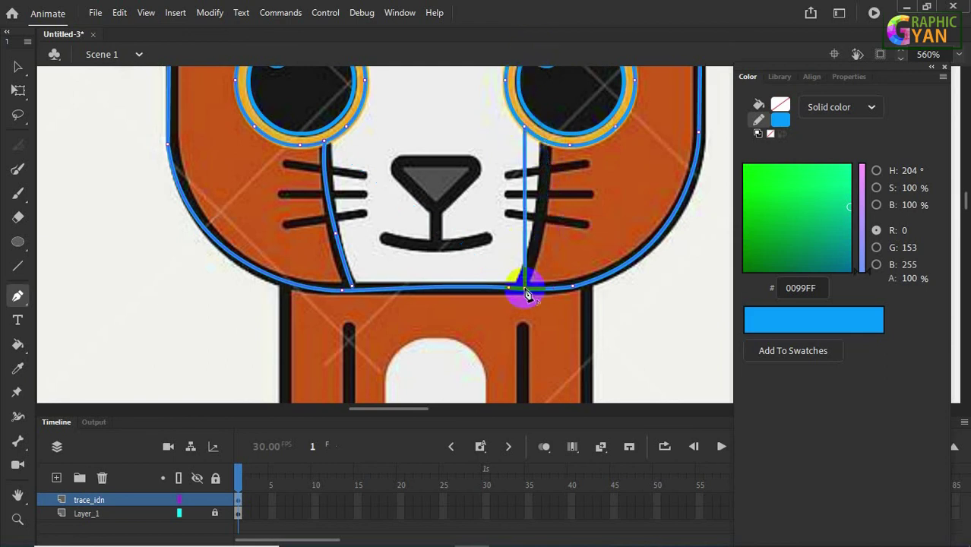
pyautogui.press('v')
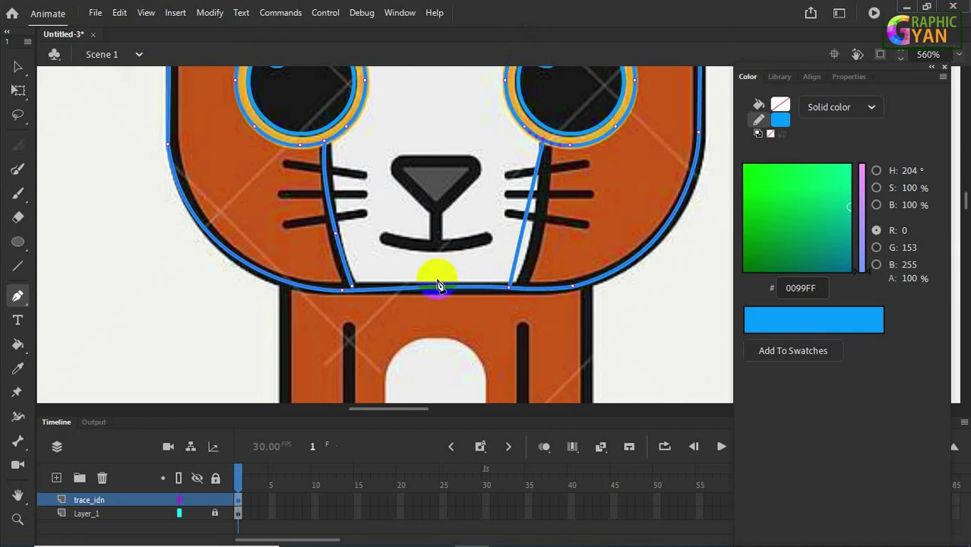
pyautogui.moveTo(528, 228)
pyautogui.mouseDown()
pyautogui.moveTo(542, 224)
pyautogui.moveTo(549, 238)
pyautogui.moveTo(538, 245)
pyautogui.mouseUp()
pyautogui.moveTo(417, 204); pyautogui.dragTo(434, 239)
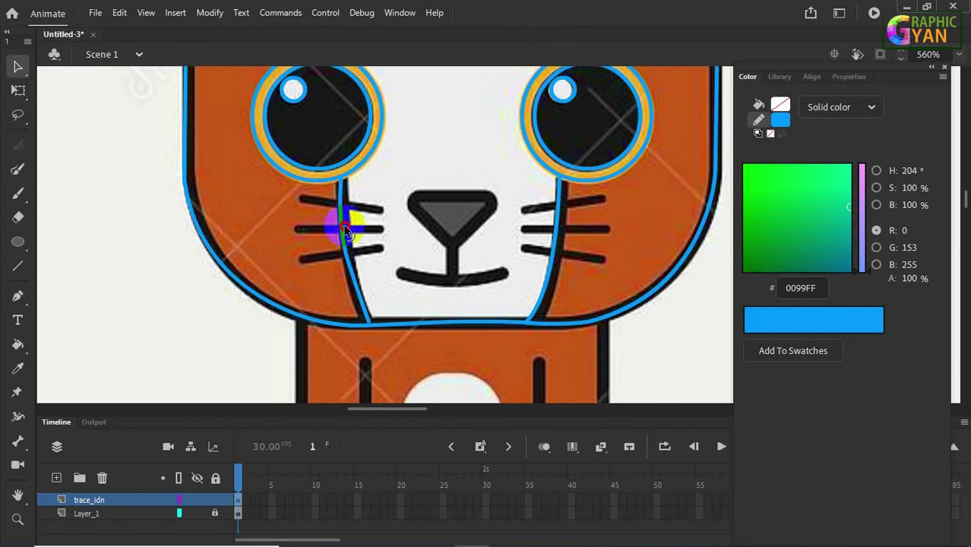
pyautogui.scroll(5, 403, 309)
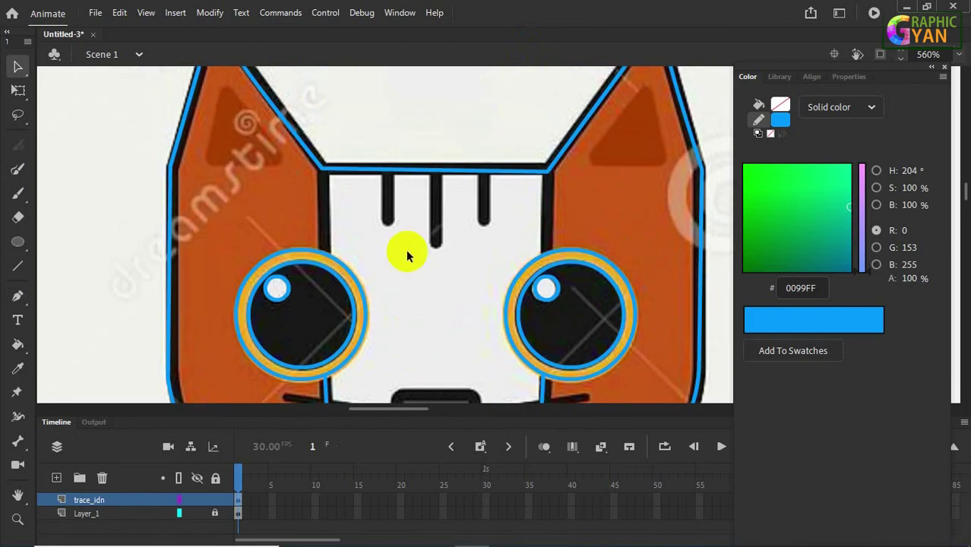
# Draw straight Pen lines joining each eye's outer ring to the forehead corner above it.
pyautogui.press('n')
pyautogui.press('p')
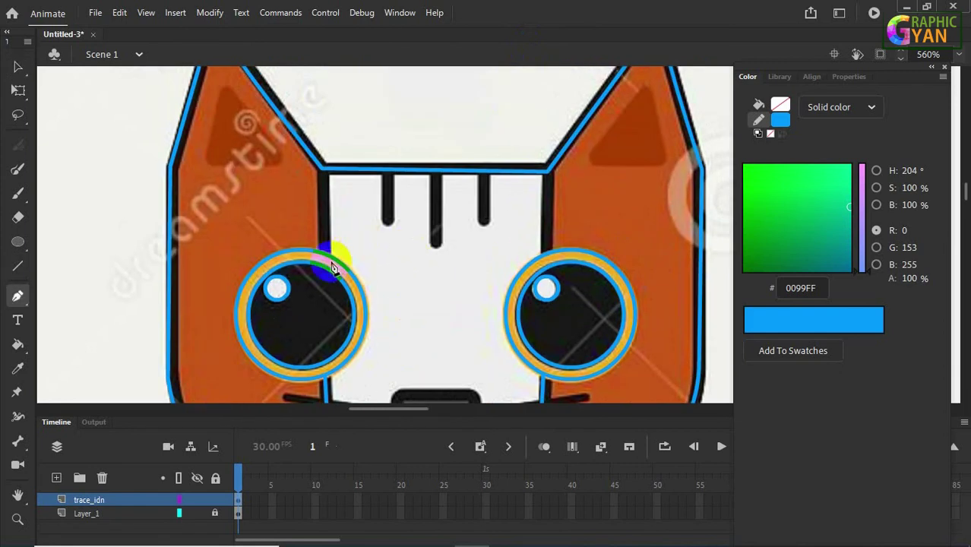
pyautogui.click(323, 250)
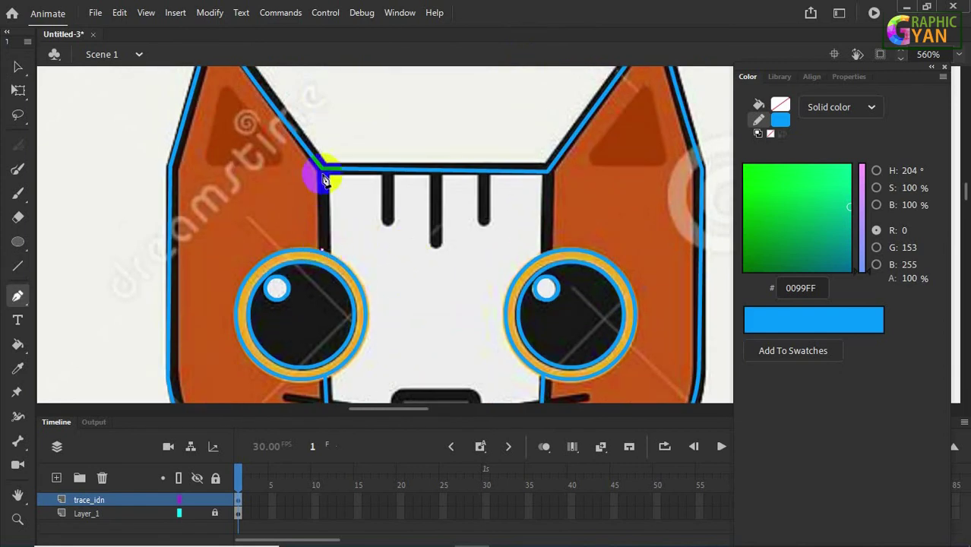
pyautogui.click(544, 175)
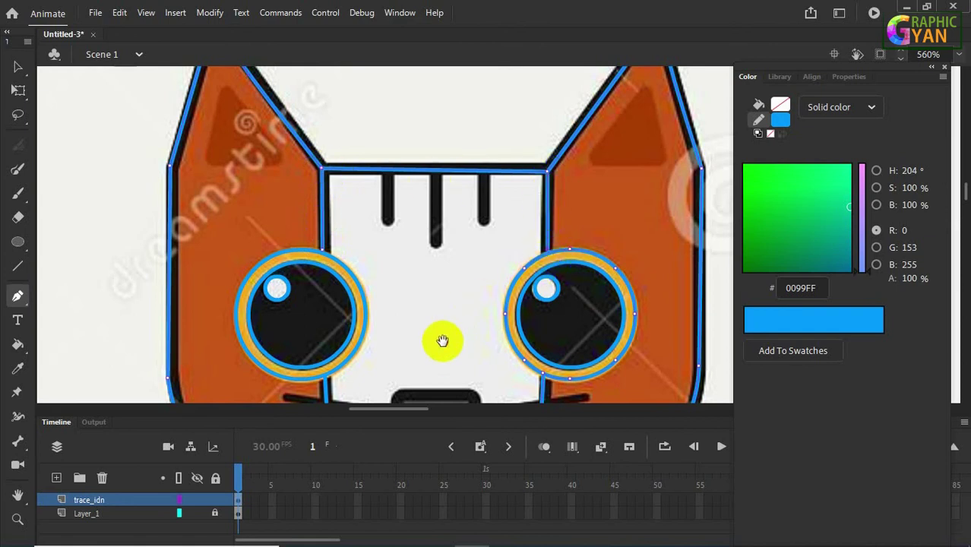
pyautogui.moveTo(440, 341); pyautogui.dragTo(457, 279)
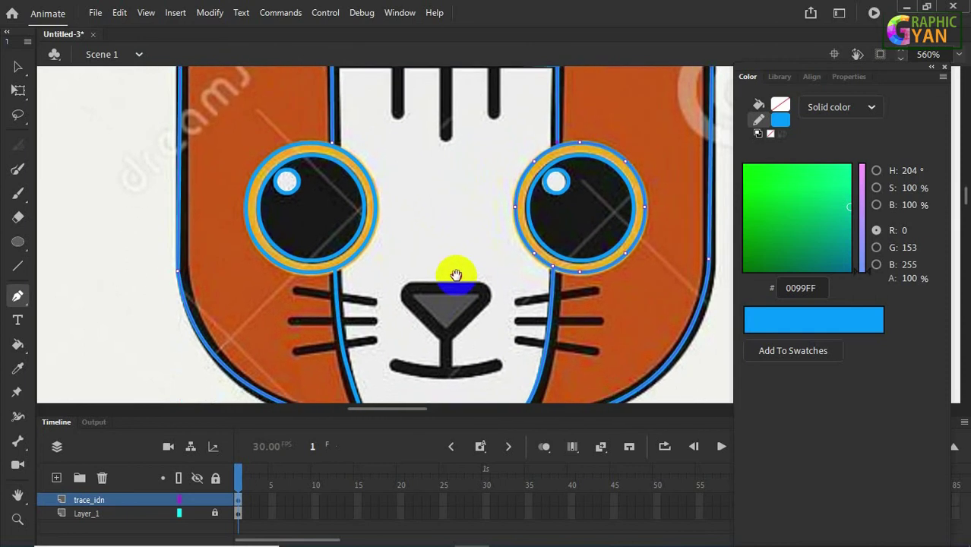
pyautogui.click(415, 291)
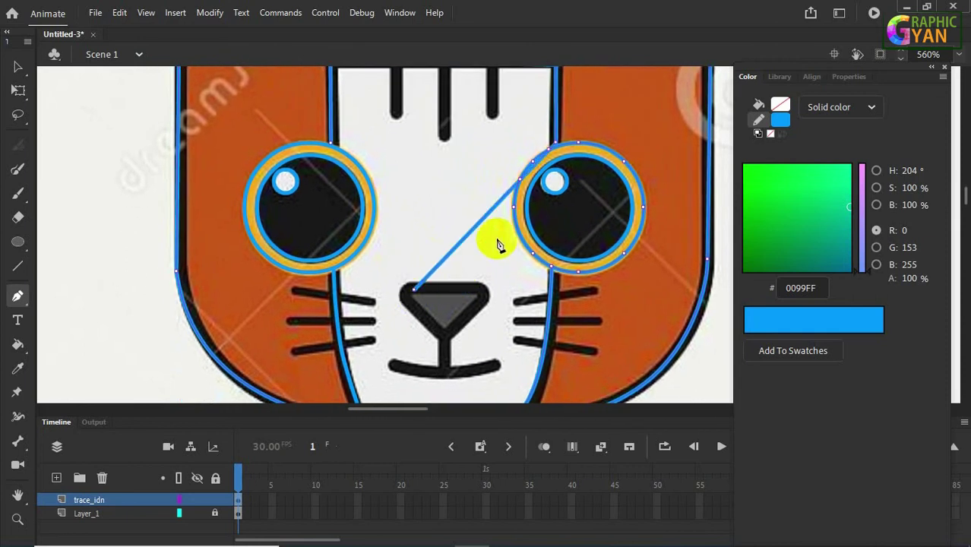
pyautogui.hotkey('ctrl', 'z')
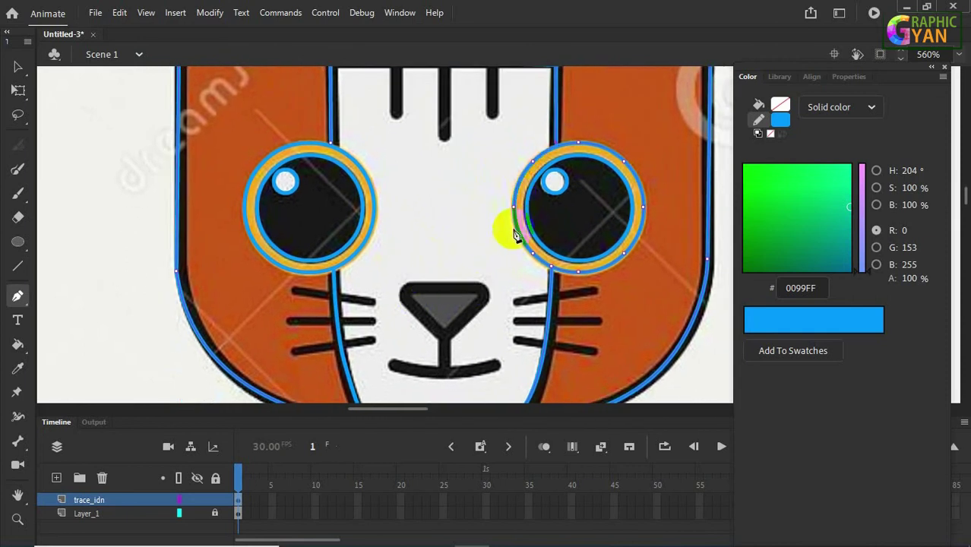
pyautogui.click(519, 180)
pyautogui.click(411, 292)
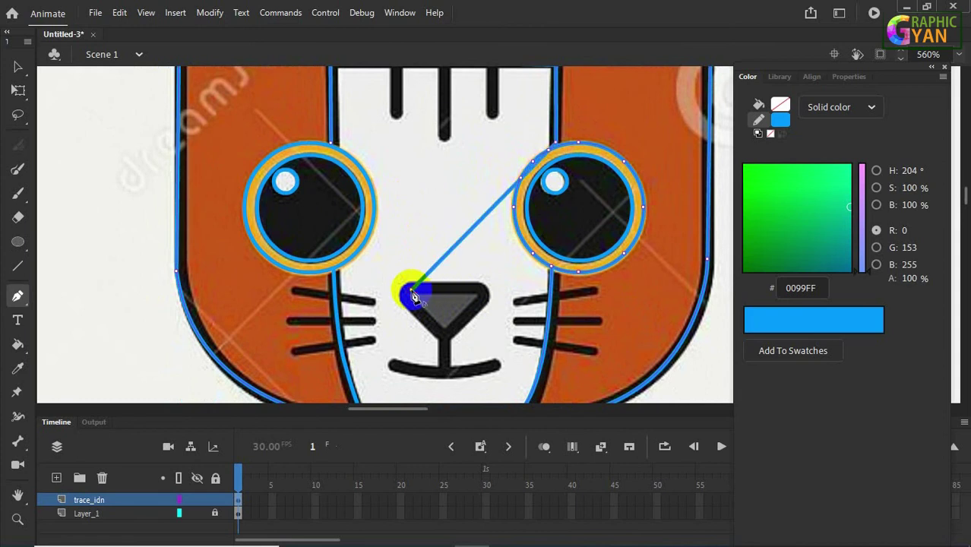
pyautogui.hotkey('ctrl', 'z')
pyautogui.click(557, 146)
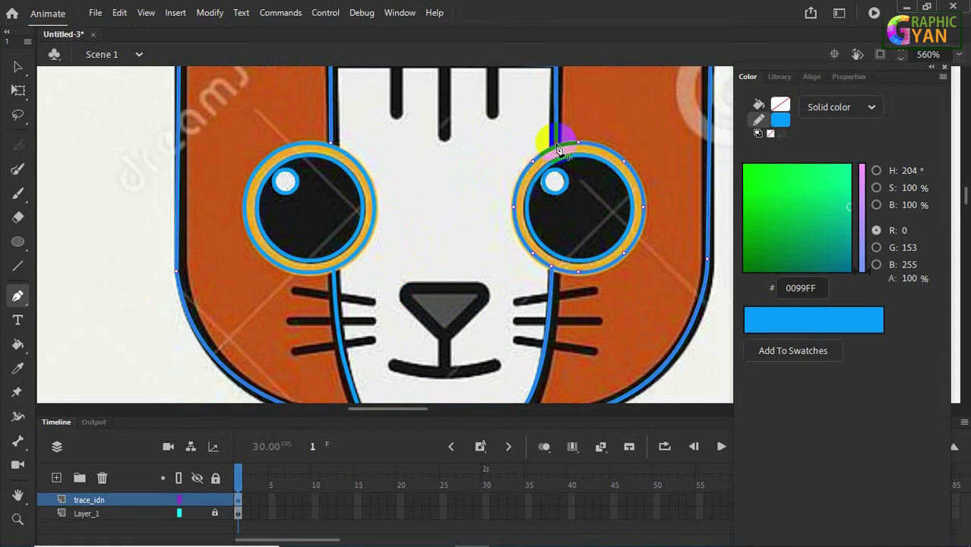
pyautogui.hotkey('ctrl', 'z')
pyautogui.click(540, 180)
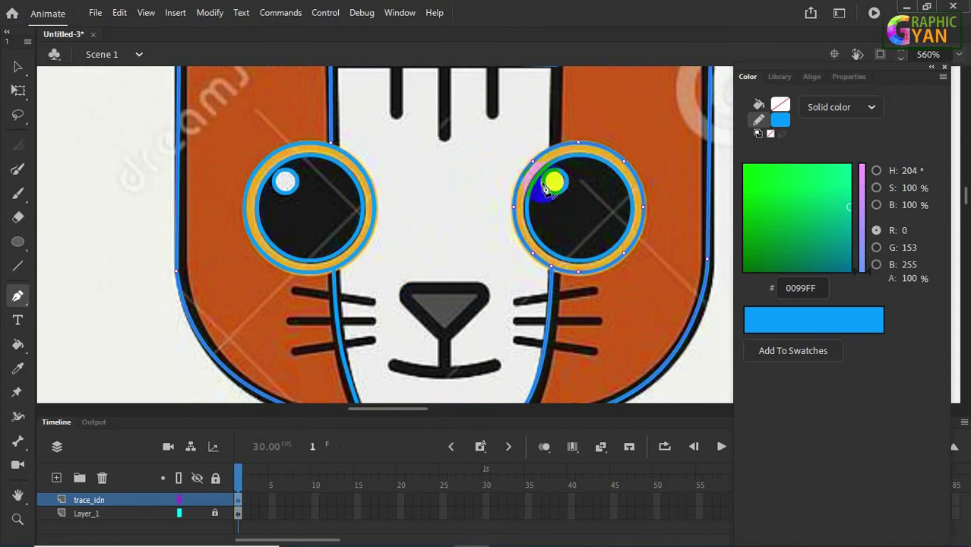
# Draw a straight Pen line from the right forehead corner down to the right eye's outer ring.
pyautogui.moveTo(604, 127); pyautogui.dragTo(561, 203)
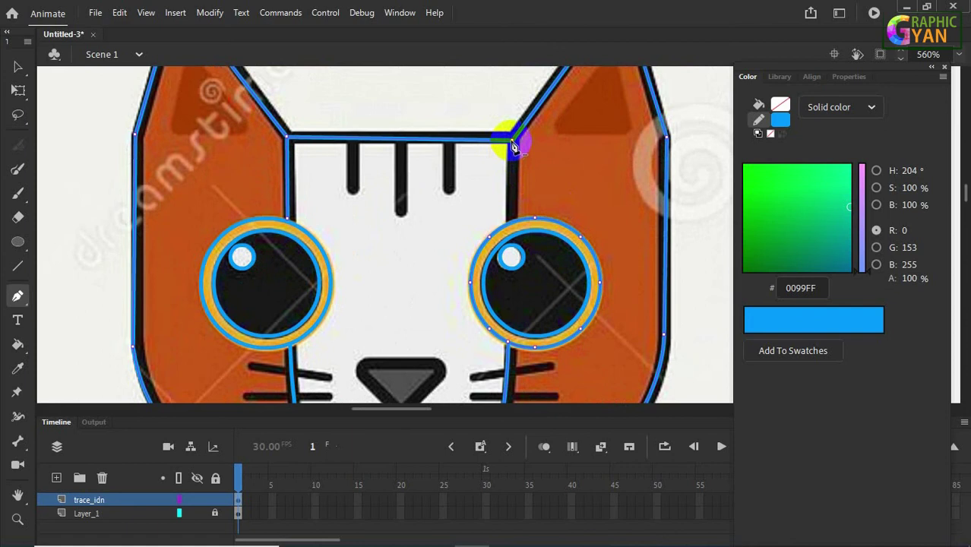
pyautogui.moveTo(511, 146); pyautogui.dragTo(514, 180)
pyautogui.click(17, 66)
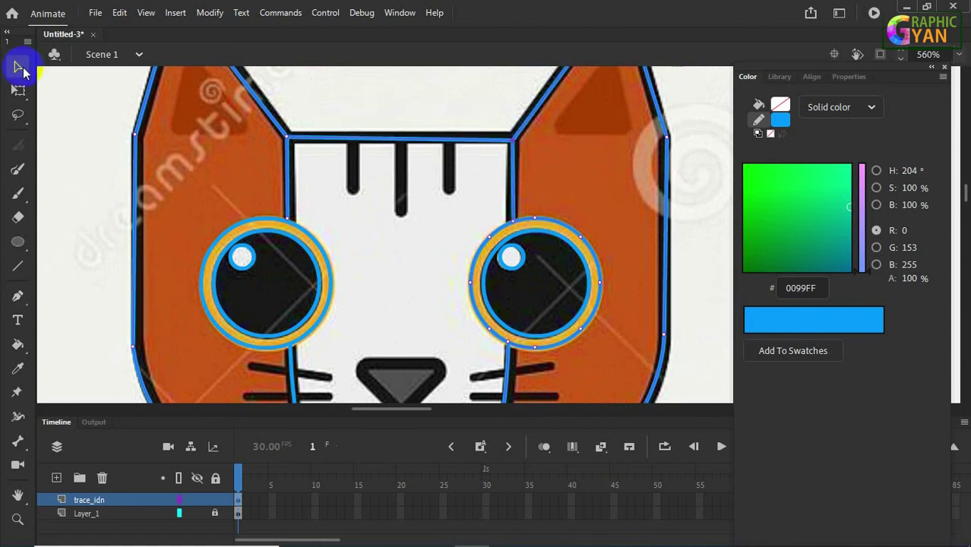
# Trace the mouth with a single Pen curve from its left end to its right end.
pyautogui.click(18, 296)
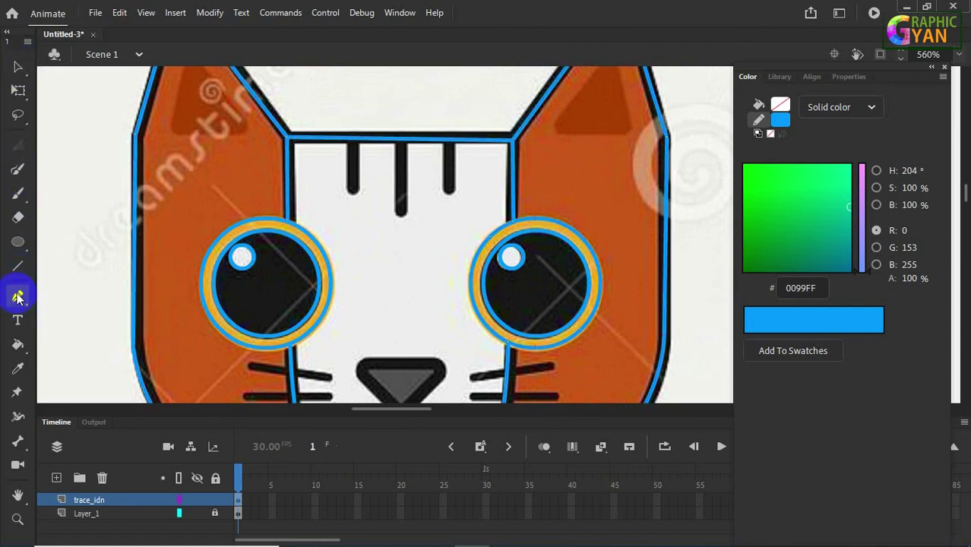
pyautogui.moveTo(401, 388); pyautogui.dragTo(410, 273)
pyautogui.moveTo(359, 331); pyautogui.dragTo(366, 337)
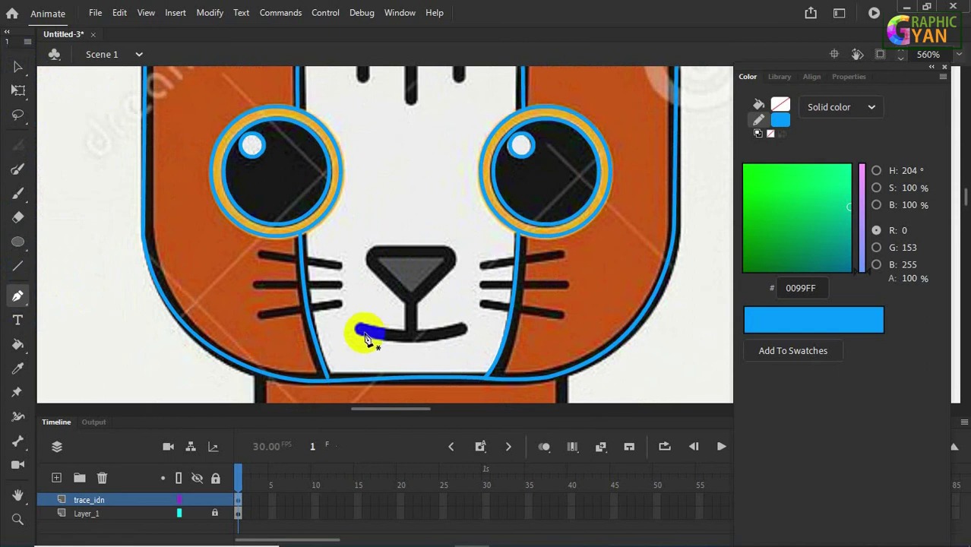
pyautogui.moveTo(465, 328); pyautogui.dragTo(510, 310)
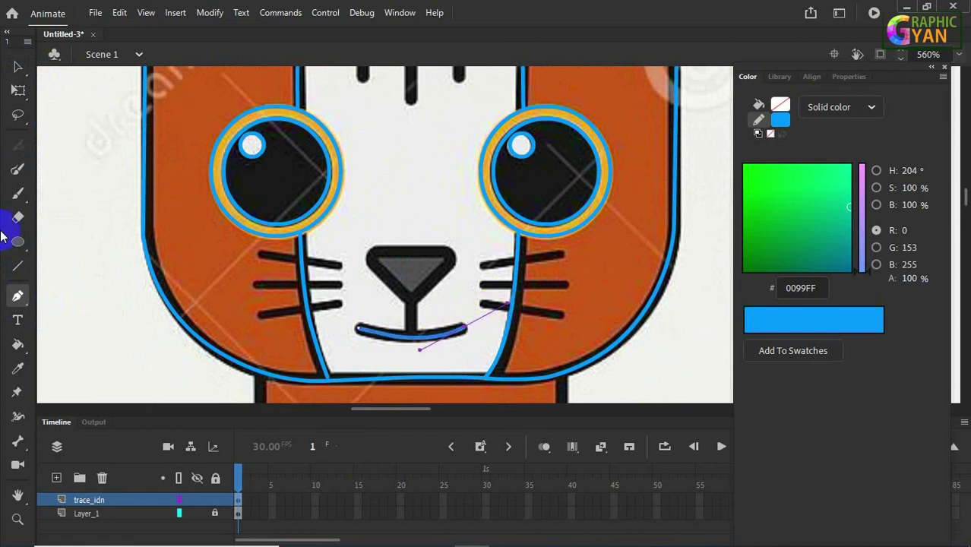
pyautogui.click(18, 66)
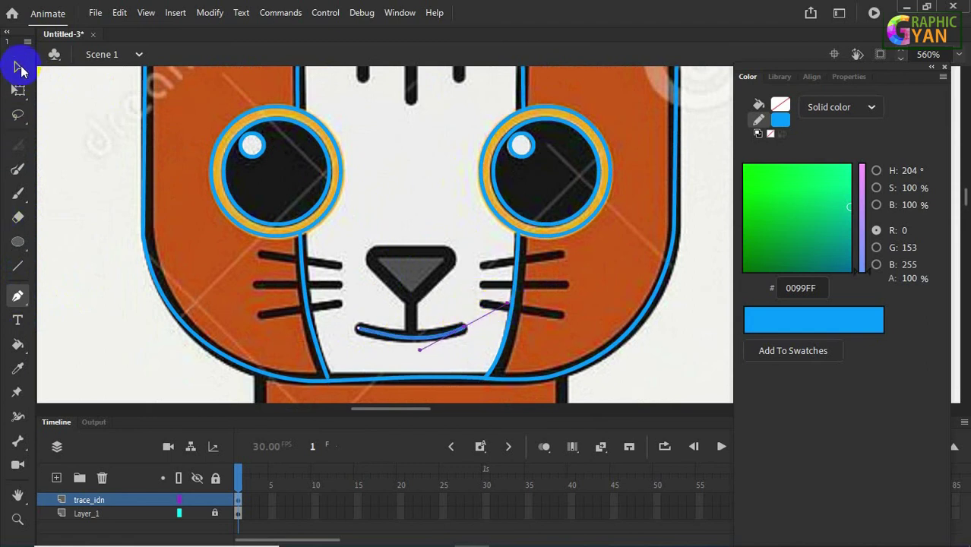
# Trace the nose's lower-left side with the Pen tool, starting at the bottom tip and curving around the upper-left corner.
pyautogui.click(18, 296)
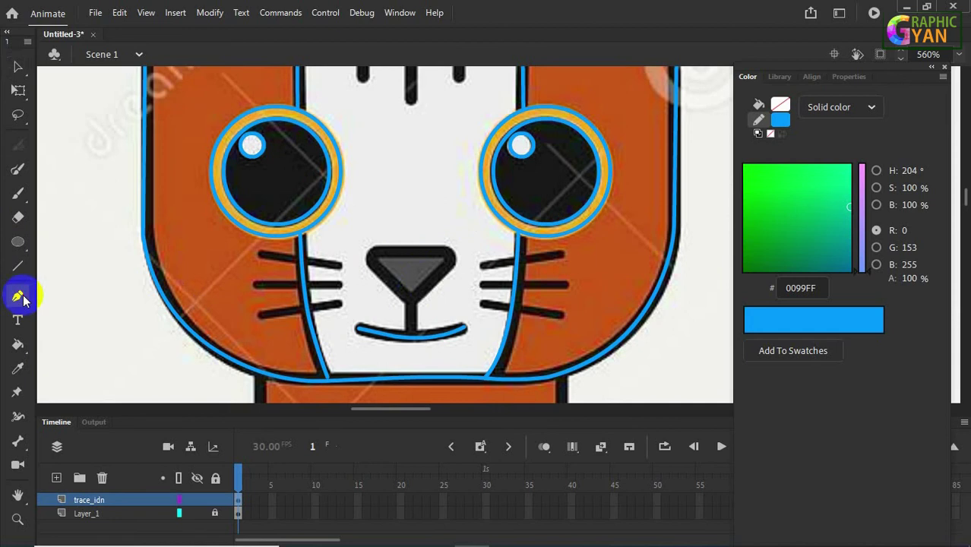
pyautogui.click(404, 296)
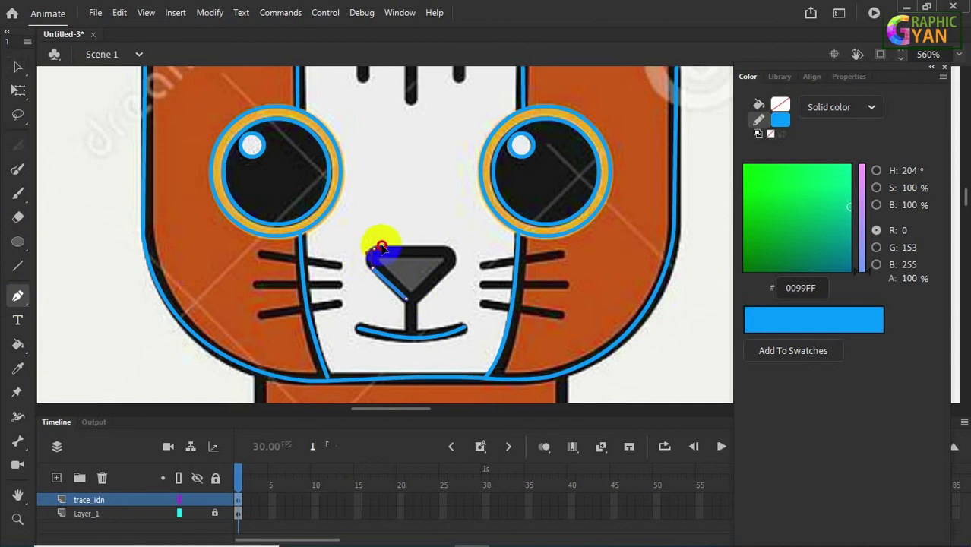
pyautogui.moveTo(384, 242); pyautogui.dragTo(386, 241)
pyautogui.click(444, 257)
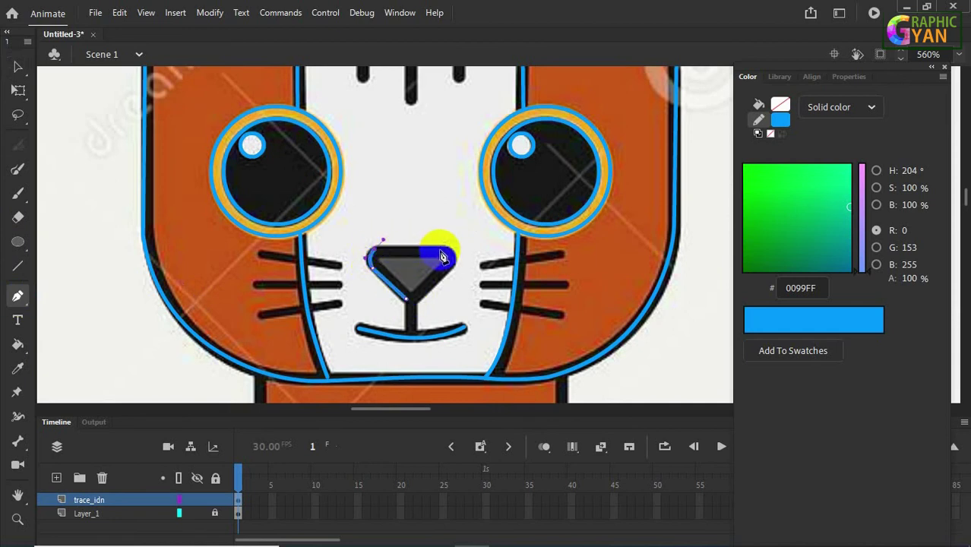
pyautogui.hotkey('ctrl', 'z')
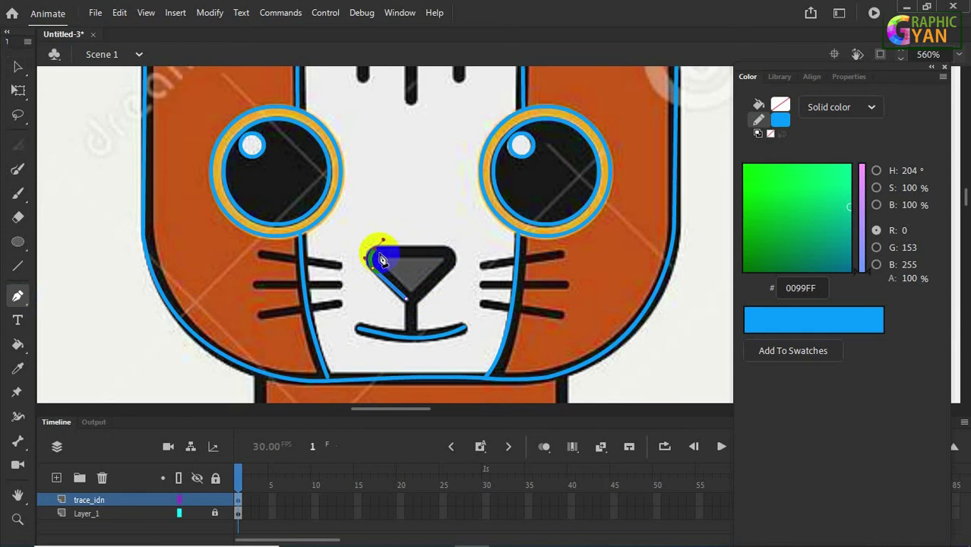
pyautogui.click(374, 251)
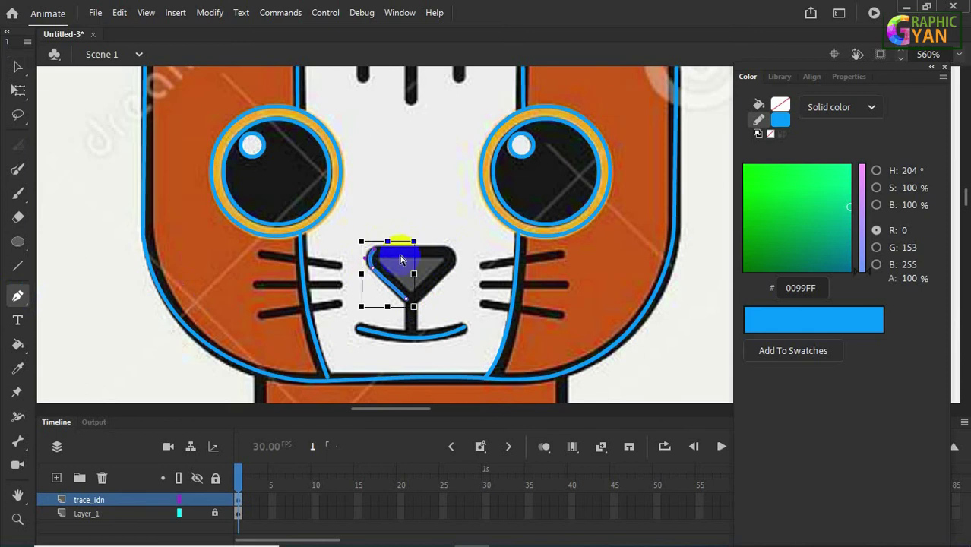
pyautogui.hotkey('ctrl', '=')
pyautogui.hotkey('ctrl', '=')
pyautogui.moveTo(546, 188); pyautogui.dragTo(400, 224)
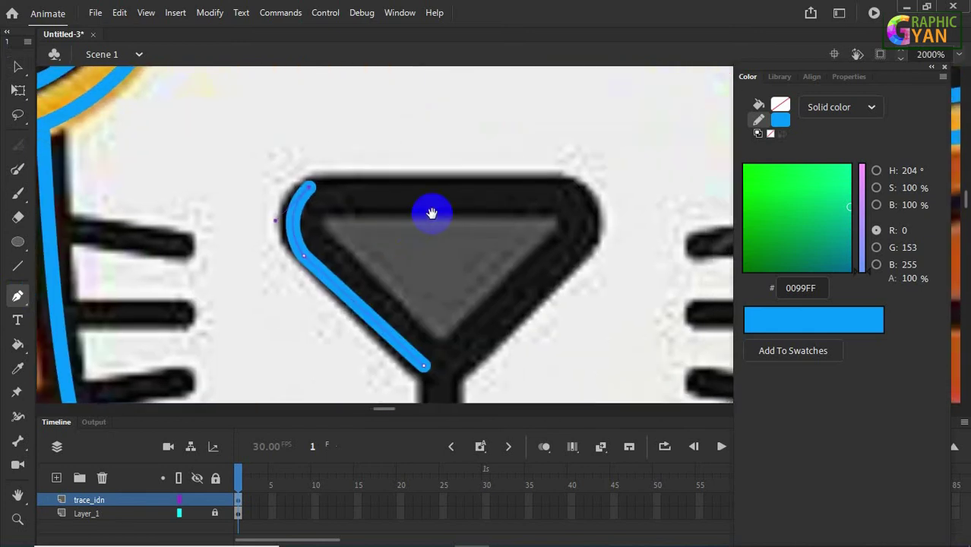
# Continue the nose path along the top edge, around the rounded right corner and down to the bottom tip.
pyautogui.click(553, 187)
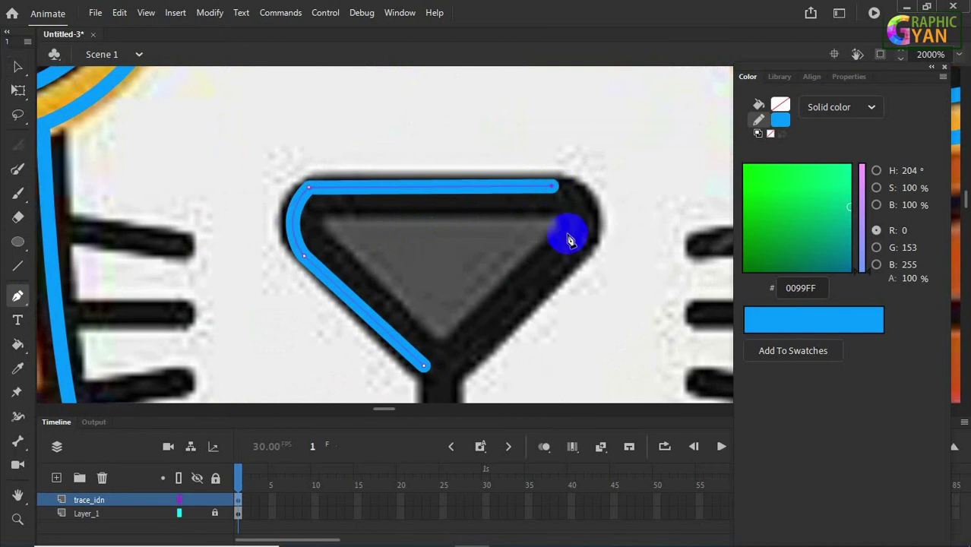
pyautogui.moveTo(572, 252); pyautogui.dragTo(551, 299)
pyautogui.hotkey('ctrl', 'z')
pyautogui.moveTo(580, 247); pyautogui.dragTo(558, 310)
pyautogui.moveTo(535, 244); pyautogui.dragTo(527, 196)
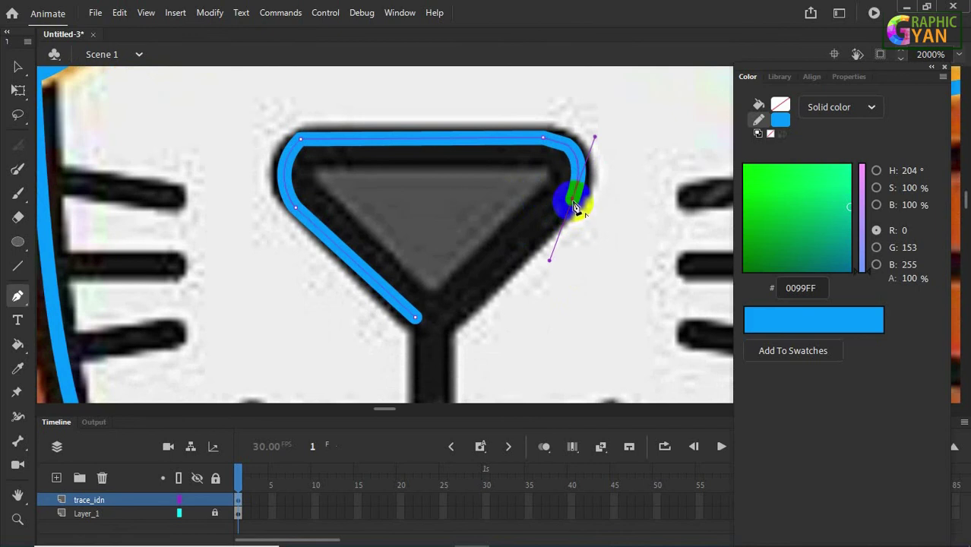
pyautogui.click(575, 203)
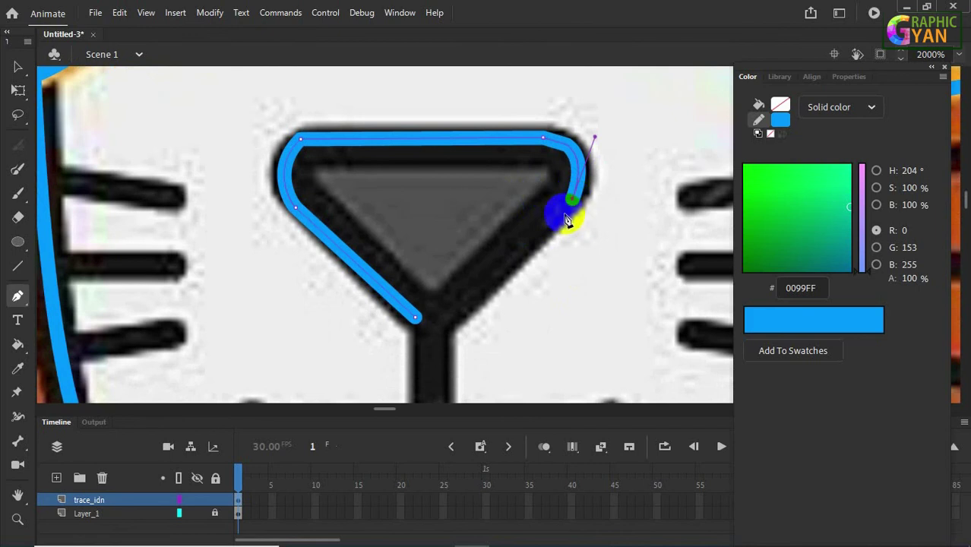
pyautogui.click(429, 331)
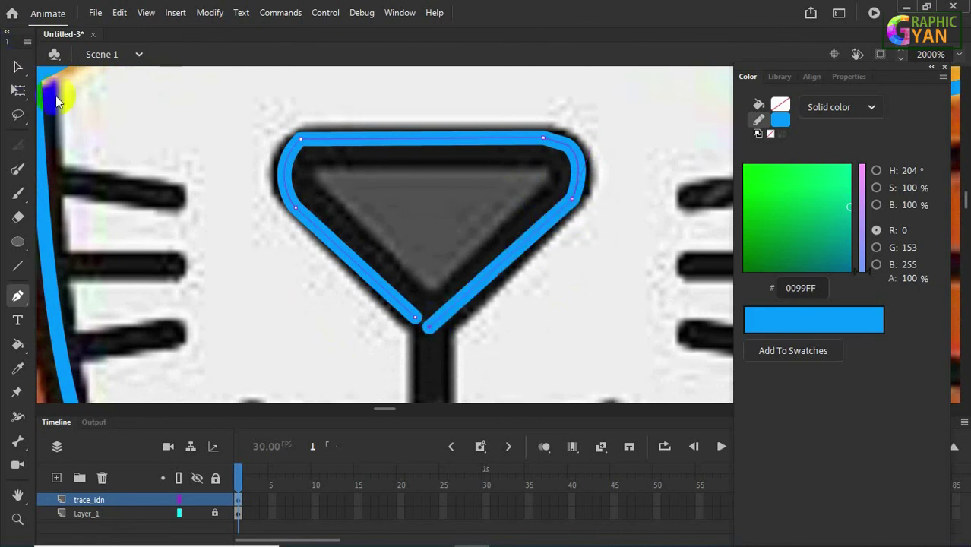
# Close the nose outline by joining its two open ends at the bottom tip.
pyautogui.click(16, 68)
pyautogui.click(74, 90)
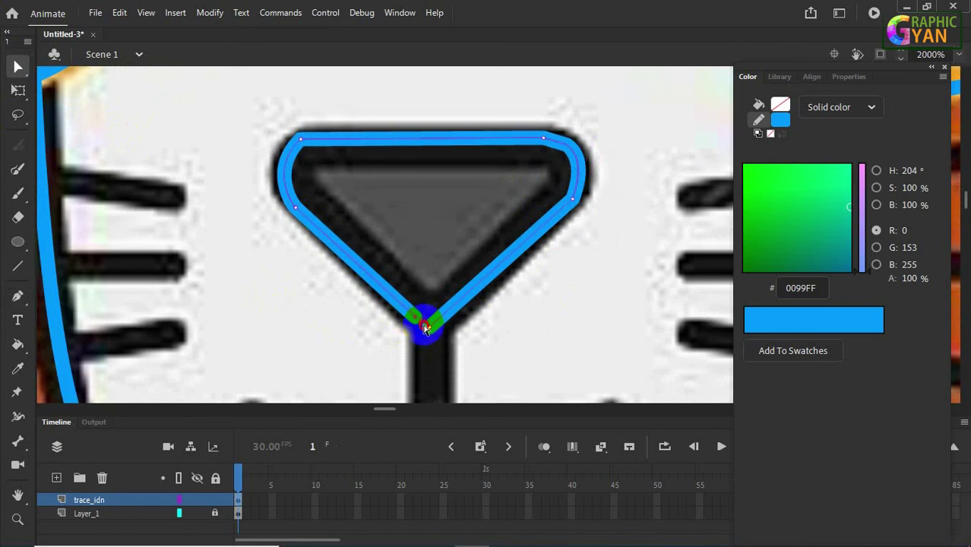
pyautogui.moveTo(427, 331); pyautogui.dragTo(429, 347)
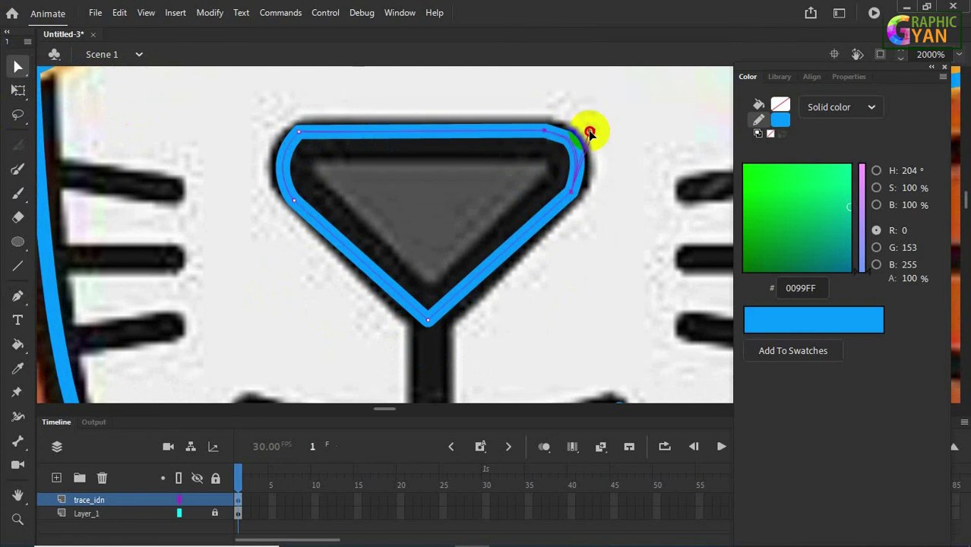
# Draw a Pen line from the nose's bottom tip down to the middle of the mouth curve.
pyautogui.scroll(-5, 386, 249)
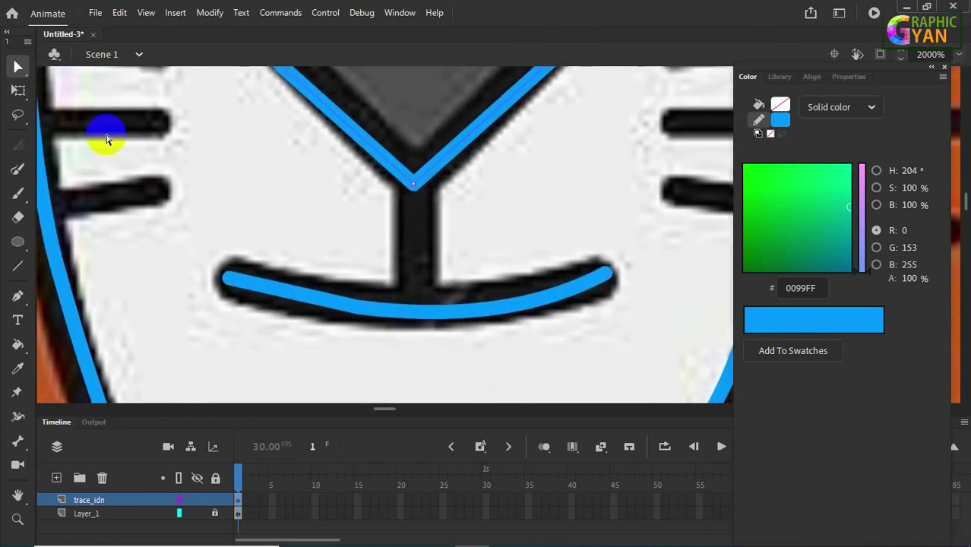
pyautogui.click(17, 295)
pyautogui.click(415, 192)
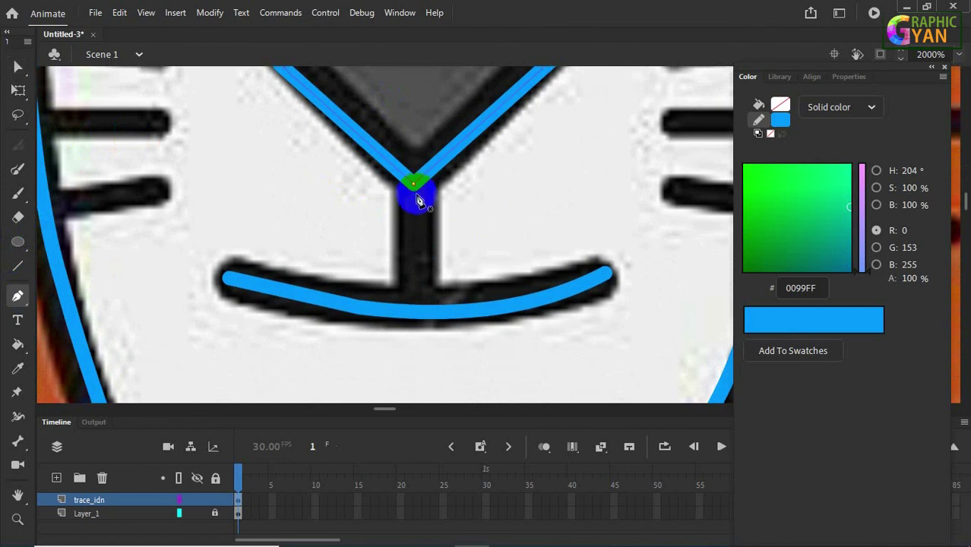
pyautogui.click(419, 306)
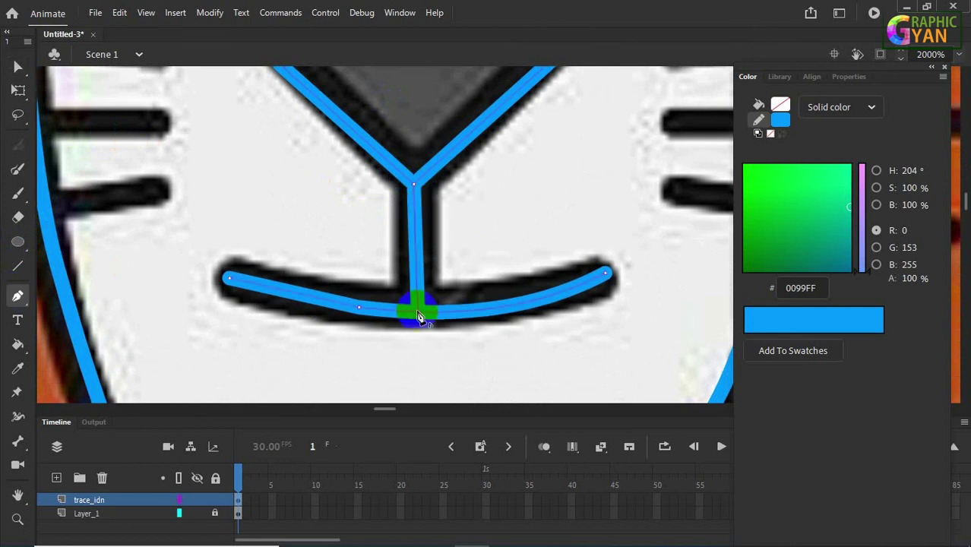
pyautogui.hotkey('ctrl', '-')
pyautogui.hotkey('ctrl', '-')
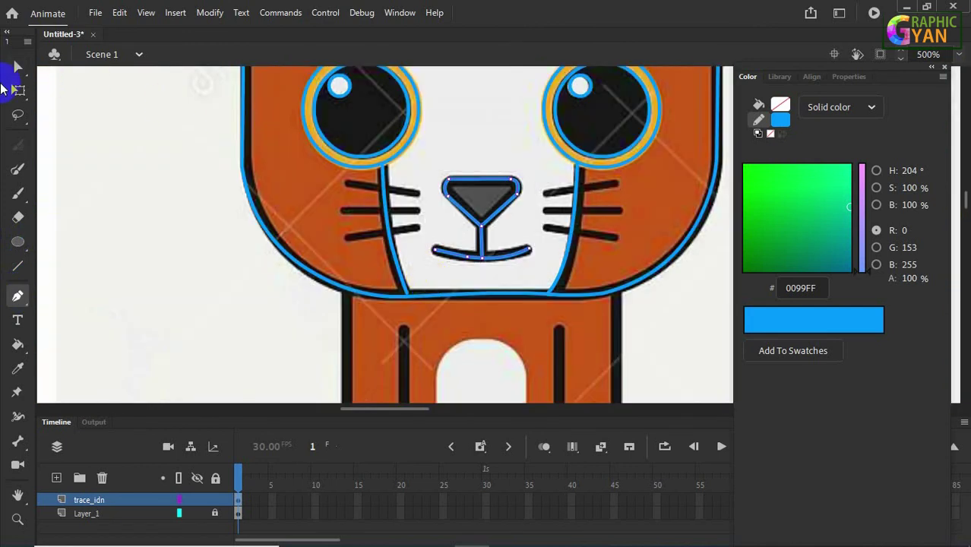
# Sample the orange CA5817 from the cat's face and fill the right, left and middle face areas with it.
pyautogui.click(19, 69)
pyautogui.moveTo(568, 256); pyautogui.dragTo(540, 311)
pyautogui.moveTo(562, 212)
pyautogui.mouseDown()
pyautogui.moveTo(560, 241)
pyautogui.moveTo(572, 263)
pyautogui.mouseUp()
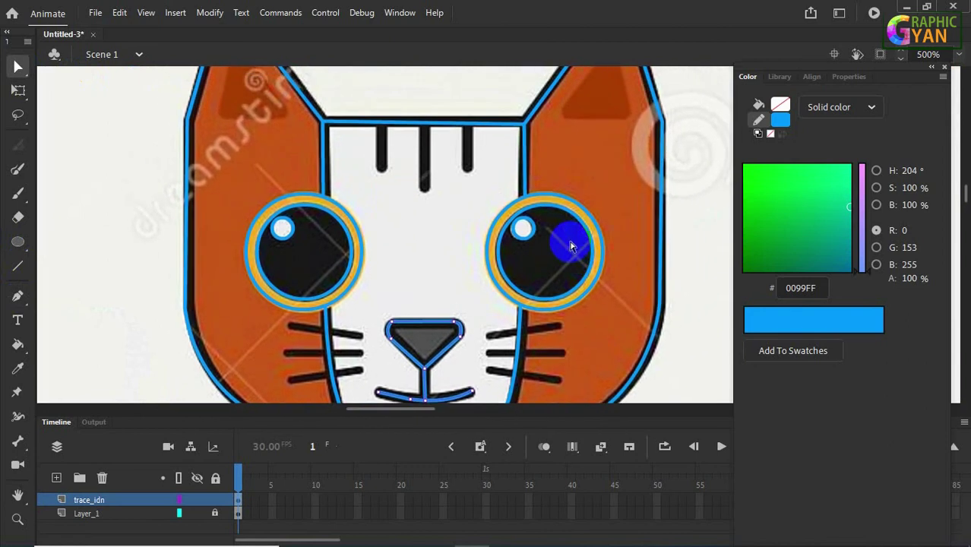
pyautogui.click(596, 163)
pyautogui.click(596, 161)
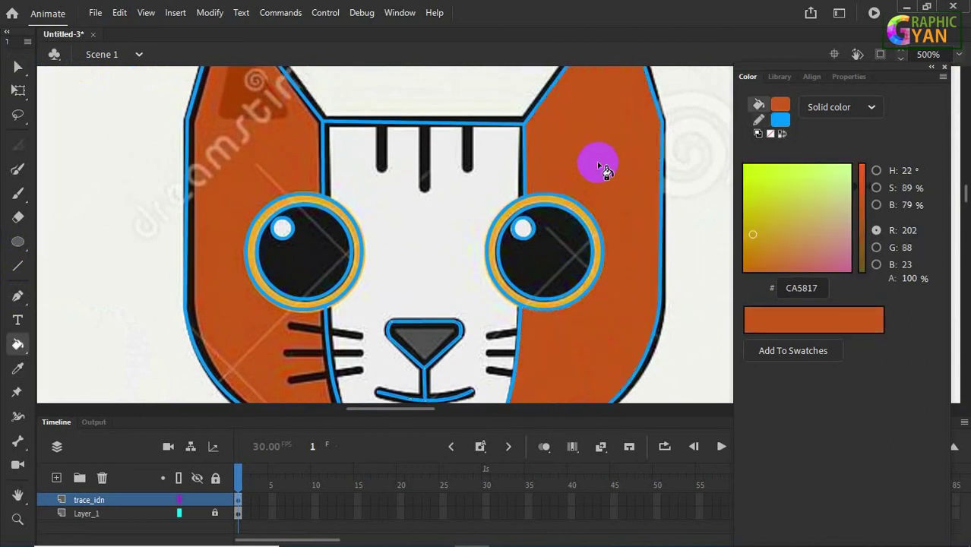
pyautogui.click(287, 156)
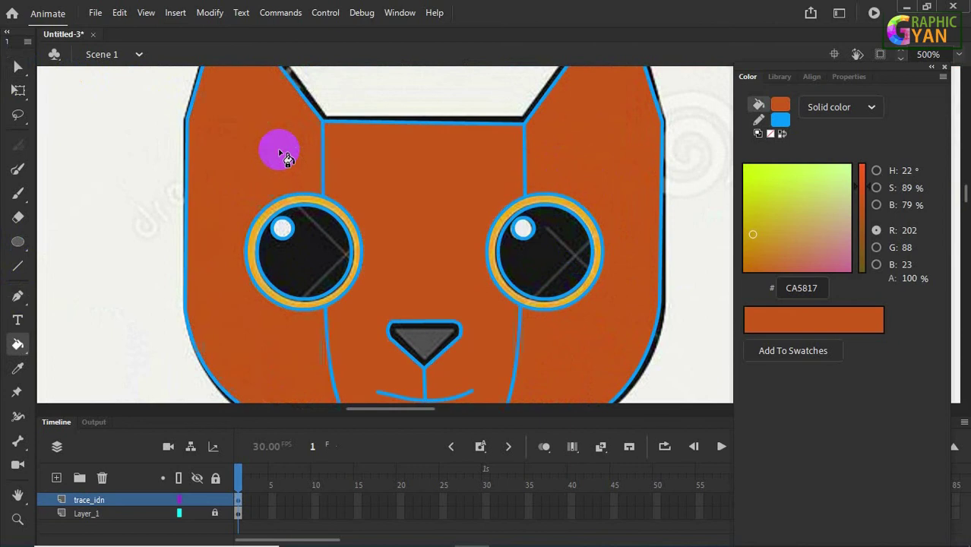
pyautogui.moveTo(425, 300); pyautogui.dragTo(444, 286)
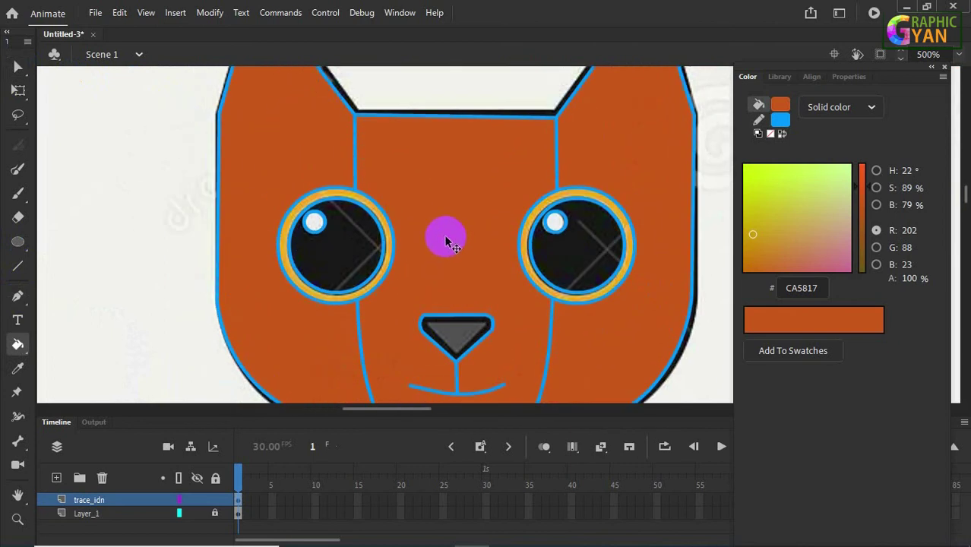
# Snap the left face dividing line's ends onto the left eye's outer ring and the chin outline.
pyautogui.hotkey('ctrl', '=')
pyautogui.hotkey('ctrl', '=')
pyautogui.moveTo(276, 211); pyautogui.dragTo(413, 343)
pyautogui.moveTo(232, 177); pyautogui.dragTo(407, 182)
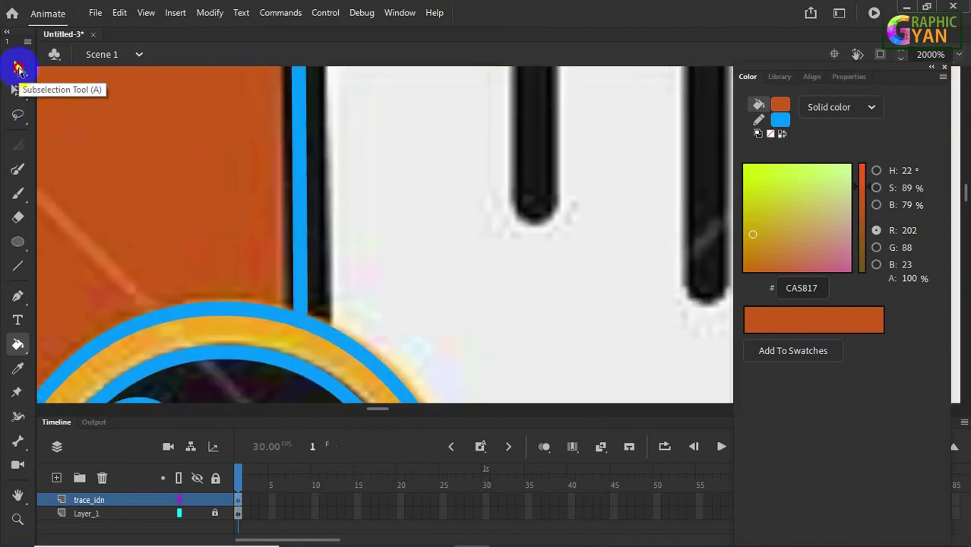
pyautogui.click(19, 70)
pyautogui.click(71, 91)
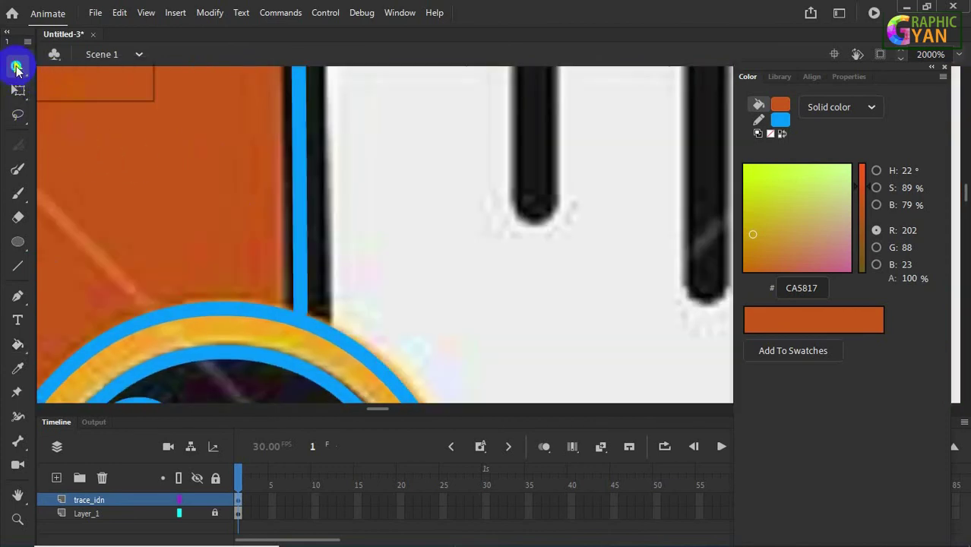
pyautogui.click(17, 68)
pyautogui.click(82, 70)
pyautogui.moveTo(372, 261); pyautogui.dragTo(374, 162)
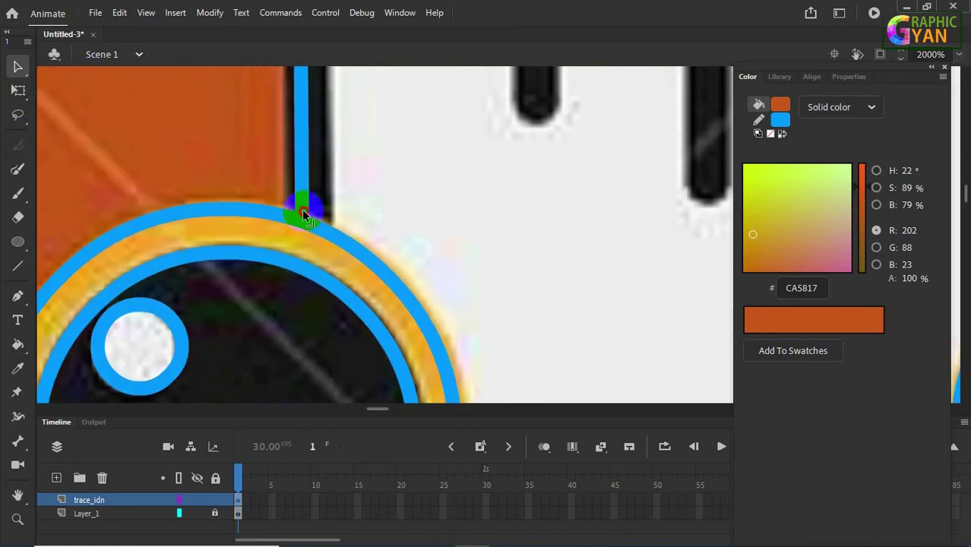
pyautogui.scroll(-10, 407, 254)
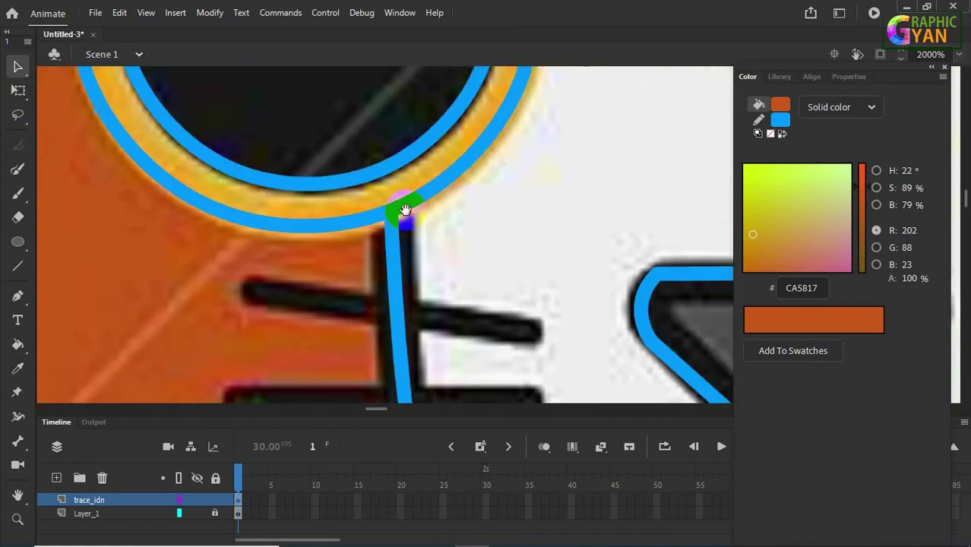
pyautogui.scroll(-8, 352, 203)
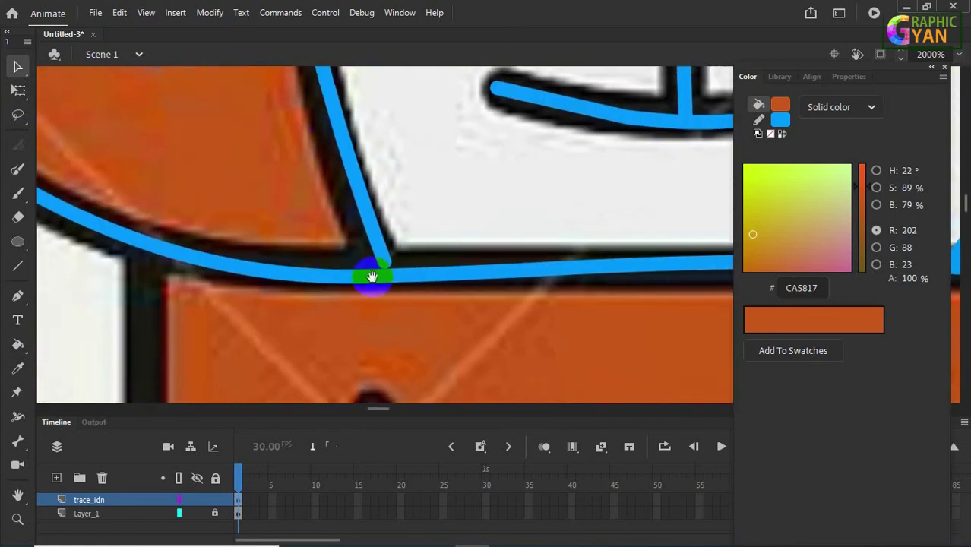
pyautogui.moveTo(385, 268); pyautogui.dragTo(389, 272)
# Try filling only the left face area with the orange CA5817, and undo the fill.
pyautogui.hotkey('ctrl', '-')
pyautogui.hotkey('ctrl', '-')
pyautogui.moveTo(525, 154); pyautogui.dragTo(499, 259)
pyautogui.press('k')
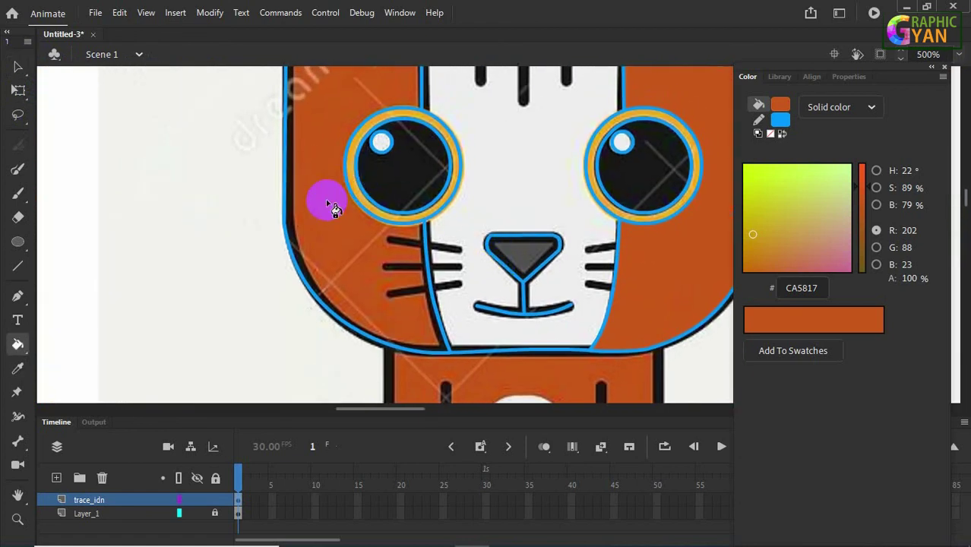
pyautogui.click(326, 202)
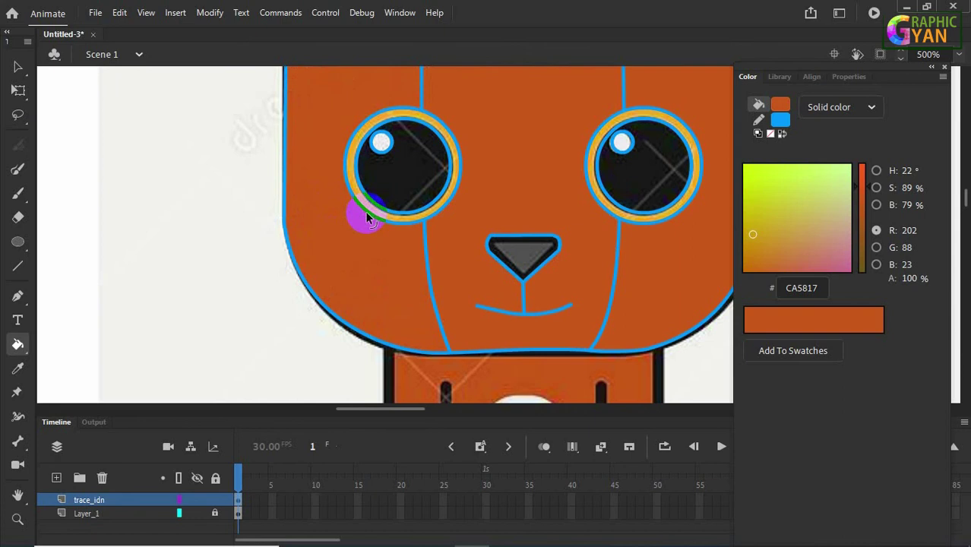
pyautogui.hotkey('ctrl', 'z')
# Try filling the middle face area with the sampled off-white EEEEEE, and undo the fill.
pyautogui.moveTo(494, 204); pyautogui.dragTo(412, 243)
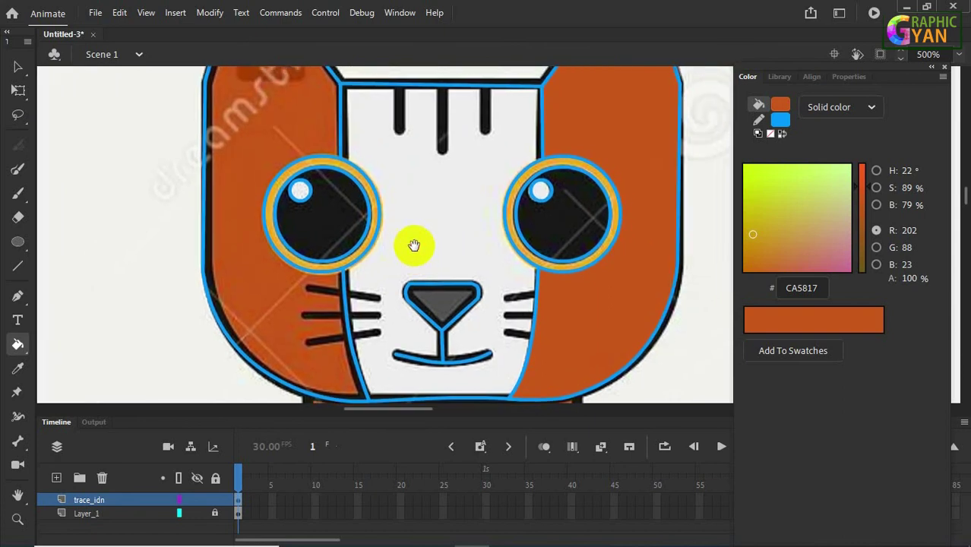
pyautogui.click(439, 203)
pyautogui.click(447, 207)
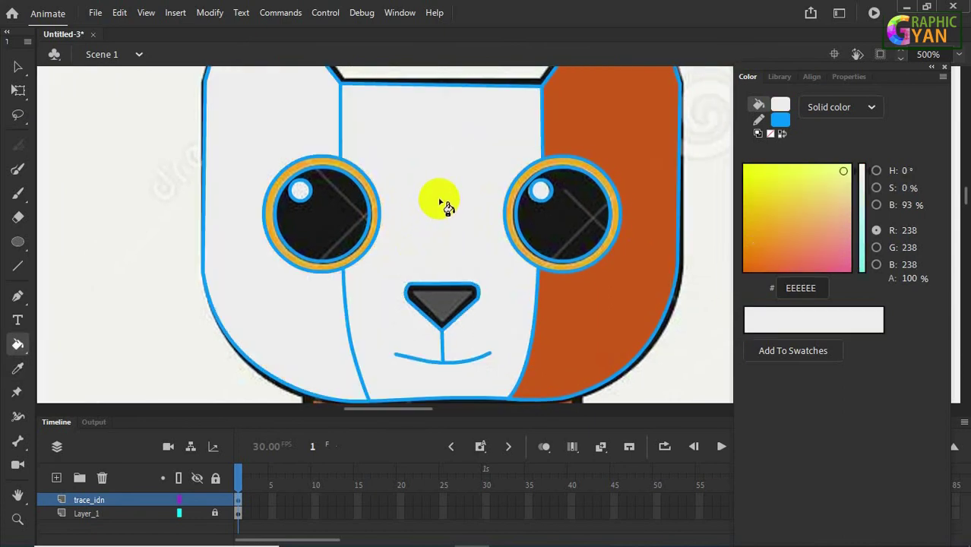
pyautogui.hotkey('ctrl', 'z')
# Fill the right eye with sampled colours: pupil 161812, highlight EDEDED and outer ring EFAB2C.
pyautogui.click(572, 220)
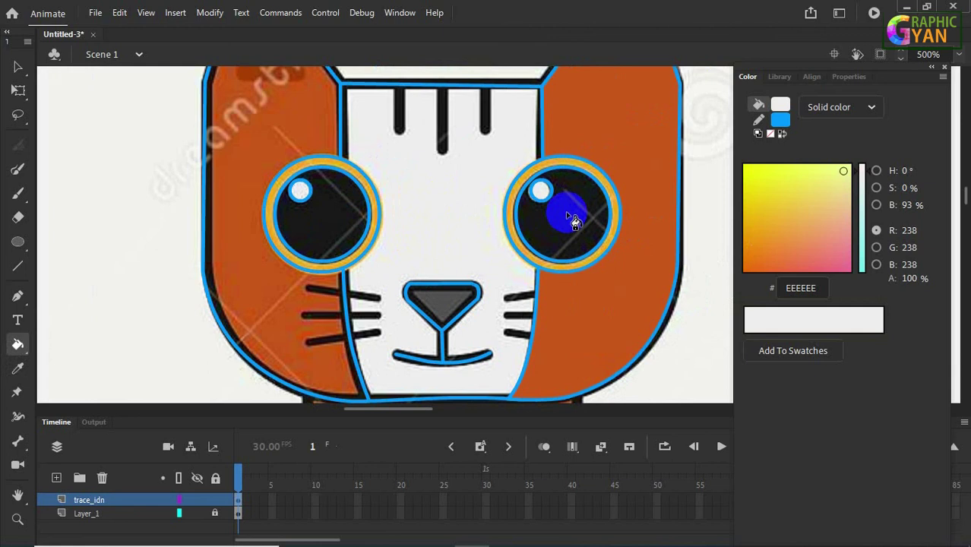
pyautogui.press('i')
pyautogui.click(591, 209)
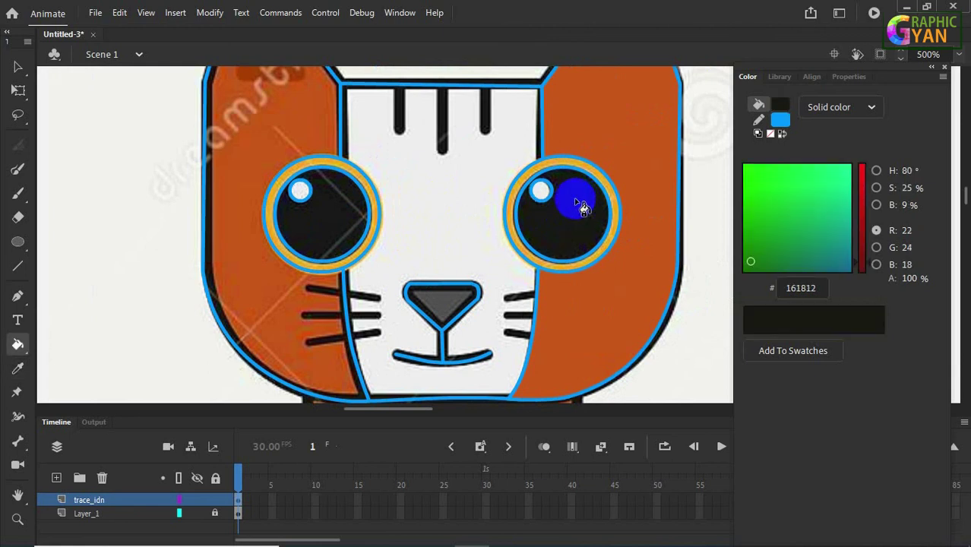
pyautogui.press('i')
pyautogui.click(539, 193)
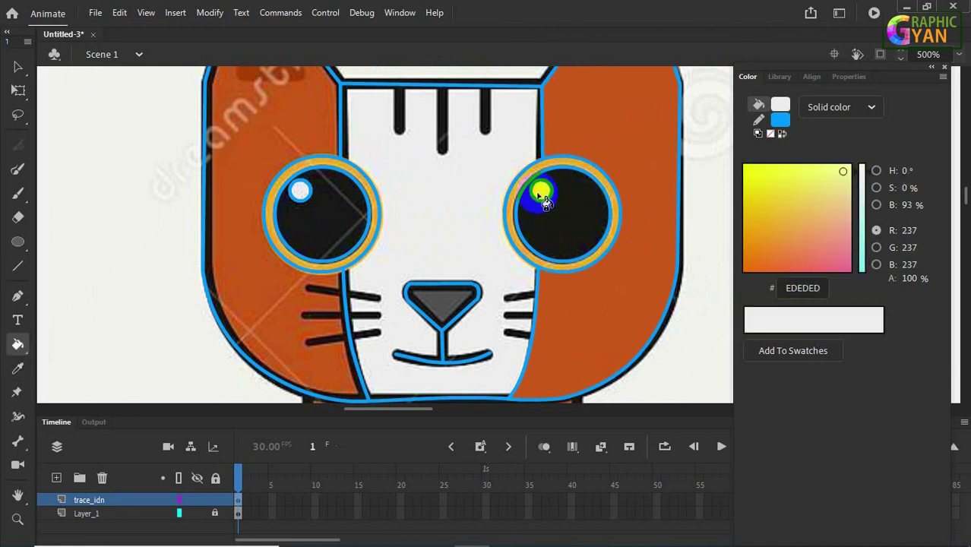
pyautogui.press('i')
pyautogui.click(544, 164)
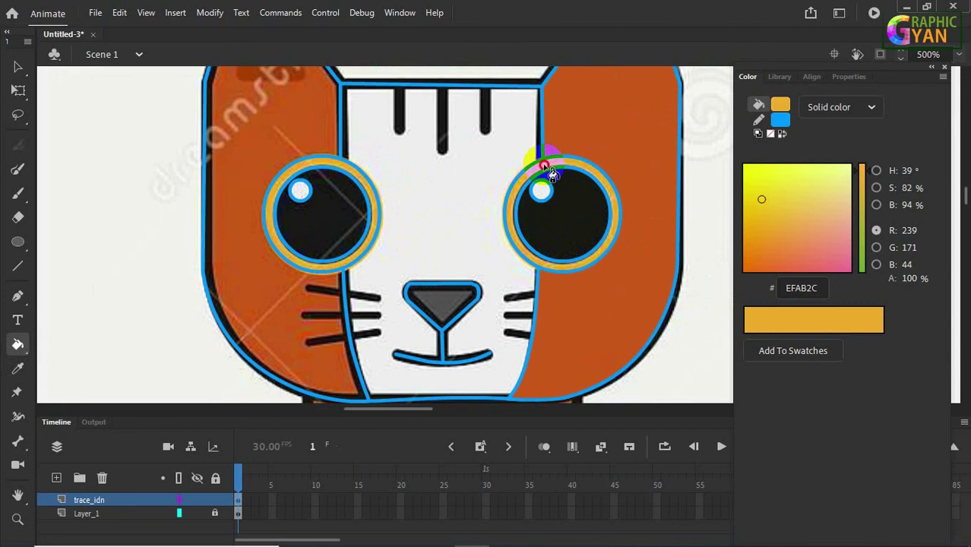
# Fill the left eye with sampled colours: pupil 131313, highlight ECECEC and outer ring EDAD28.
pyautogui.press('i')
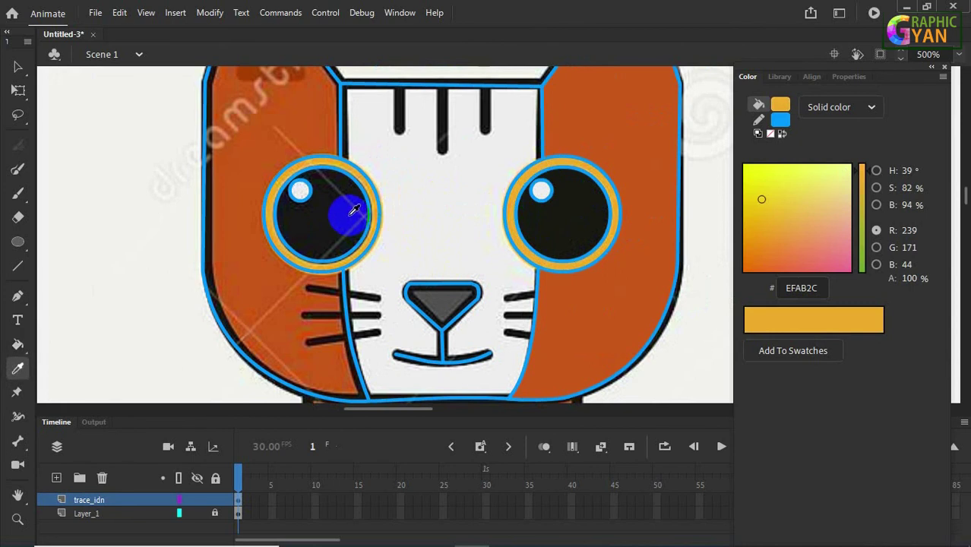
pyautogui.click(353, 220)
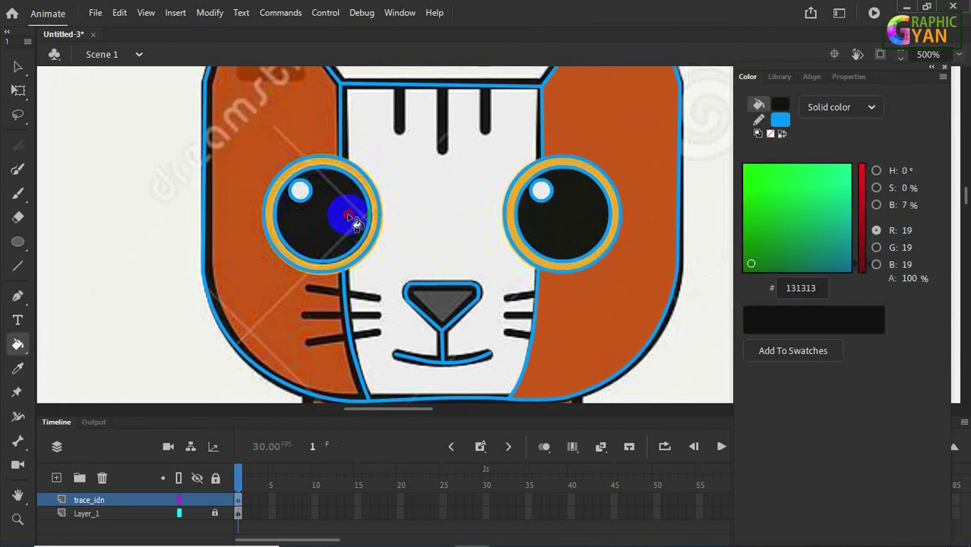
pyautogui.press('i')
pyautogui.click(301, 192)
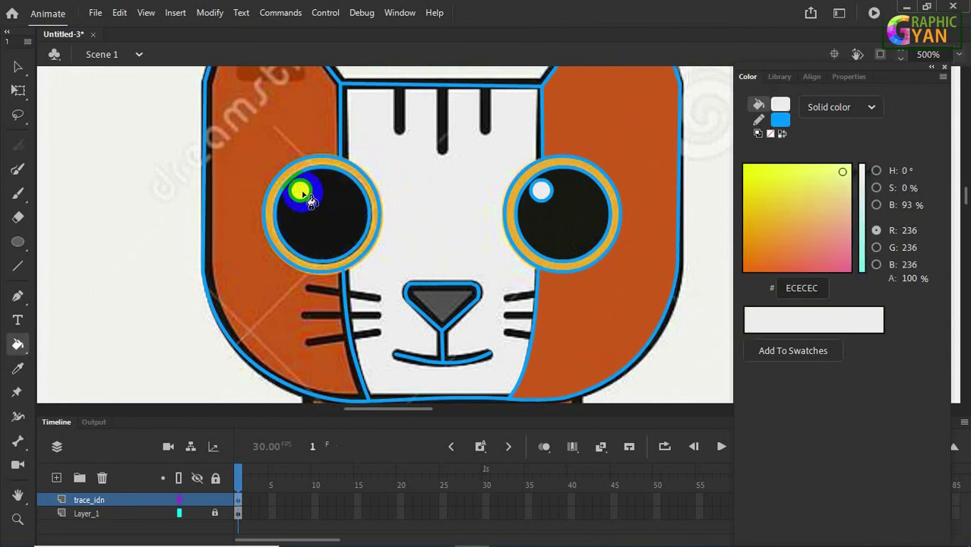
pyautogui.click(311, 169)
pyautogui.press('i')
pyautogui.click(317, 174)
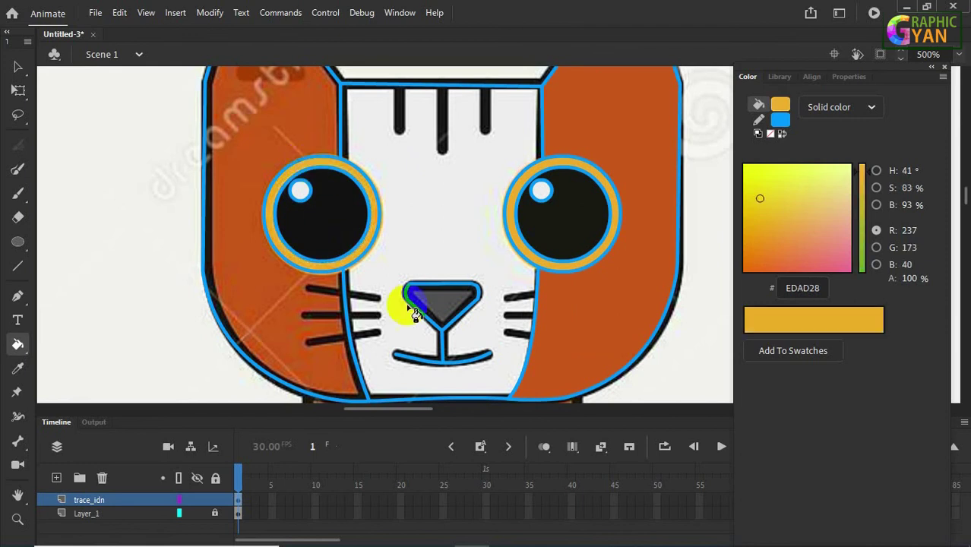
# Sample the dark grey 515151 from the cat's nose and fill the traced nose with it.
pyautogui.press('i')
pyautogui.click(449, 298)
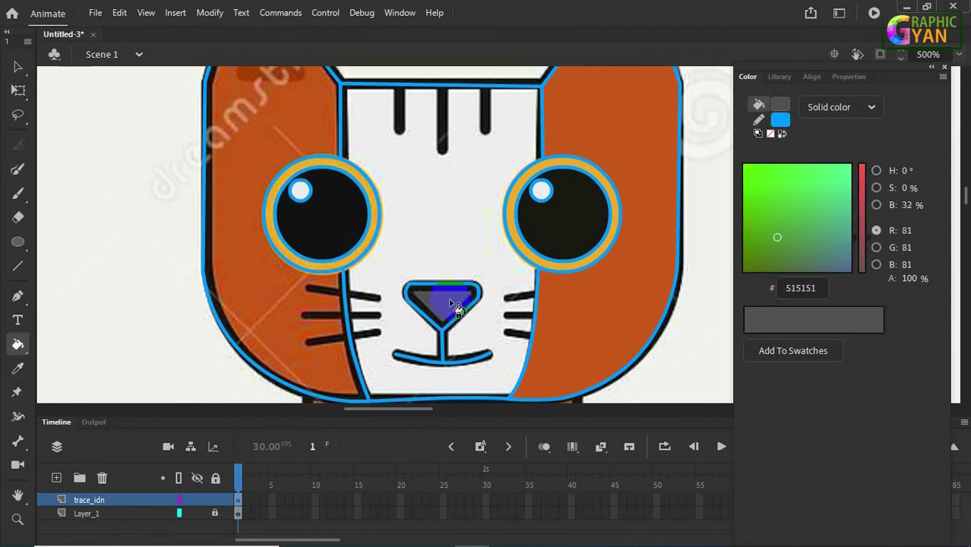
pyautogui.moveTo(415, 284); pyautogui.dragTo(460, 307)
# Snap the left dividing line's upper end onto the corner where the left ear meets the head top.
pyautogui.click(19, 66)
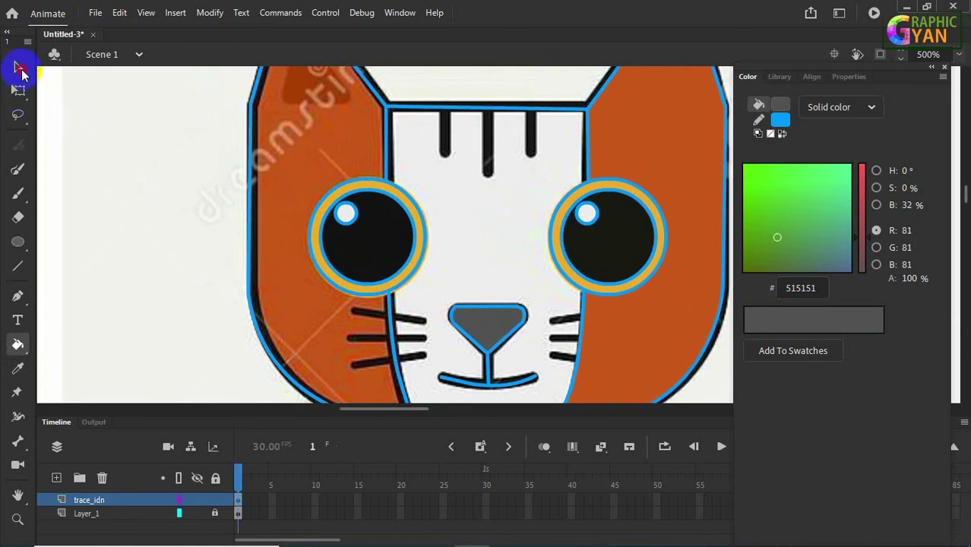
pyautogui.hotkey('ctrl', '=')
pyautogui.hotkey('ctrl', '=')
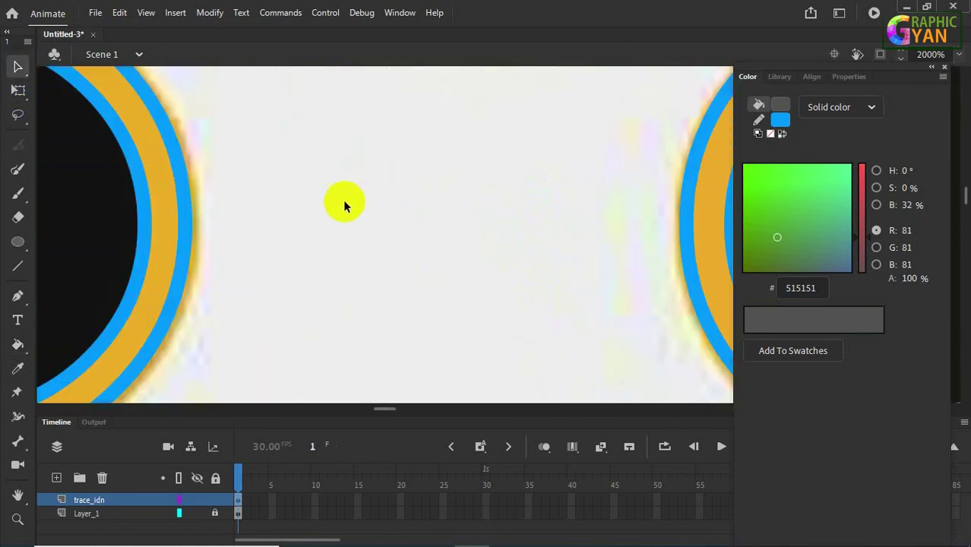
pyautogui.moveTo(342, 200); pyautogui.dragTo(529, 307)
pyautogui.moveTo(471, 188); pyautogui.dragTo(492, 301)
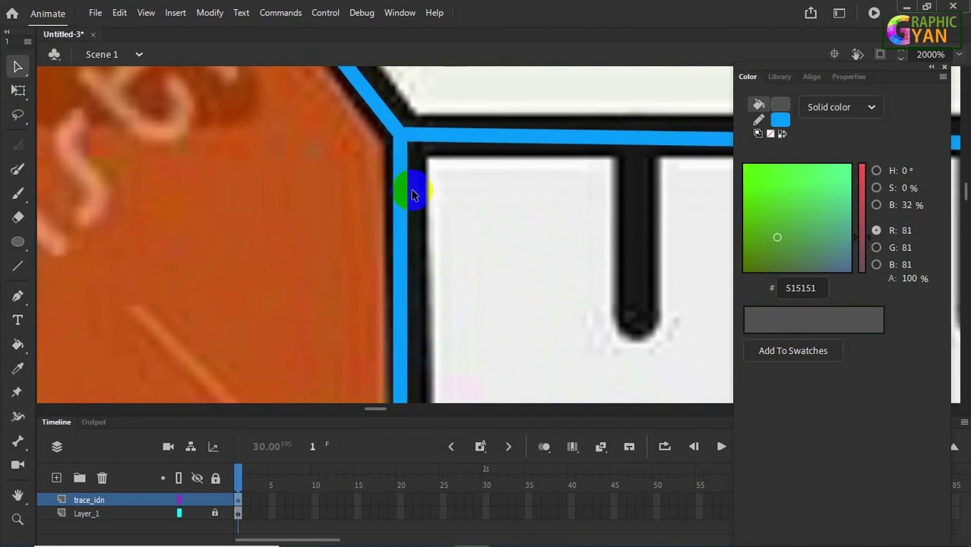
pyautogui.moveTo(402, 141)
pyautogui.mouseDown()
pyautogui.moveTo(422, 124)
pyautogui.moveTo(407, 142)
pyautogui.mouseUp()
# Reattach the left dividing line where it meets the bottom of the left eye ring and the chin outline.
pyautogui.moveTo(514, 286); pyautogui.dragTo(496, 93)
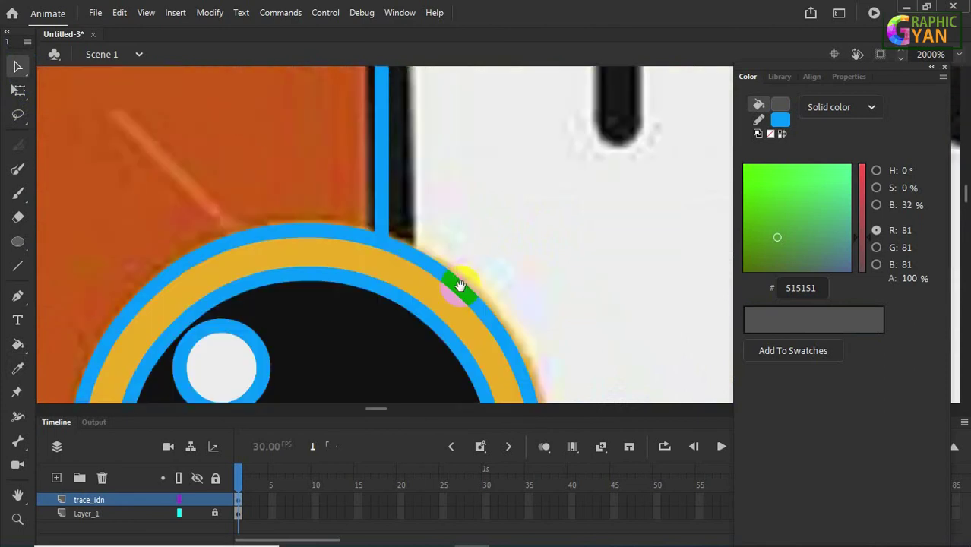
pyautogui.moveTo(446, 376); pyautogui.dragTo(465, 178)
pyautogui.moveTo(437, 342); pyautogui.dragTo(444, 191)
pyautogui.scroll(-4, 443, 191)
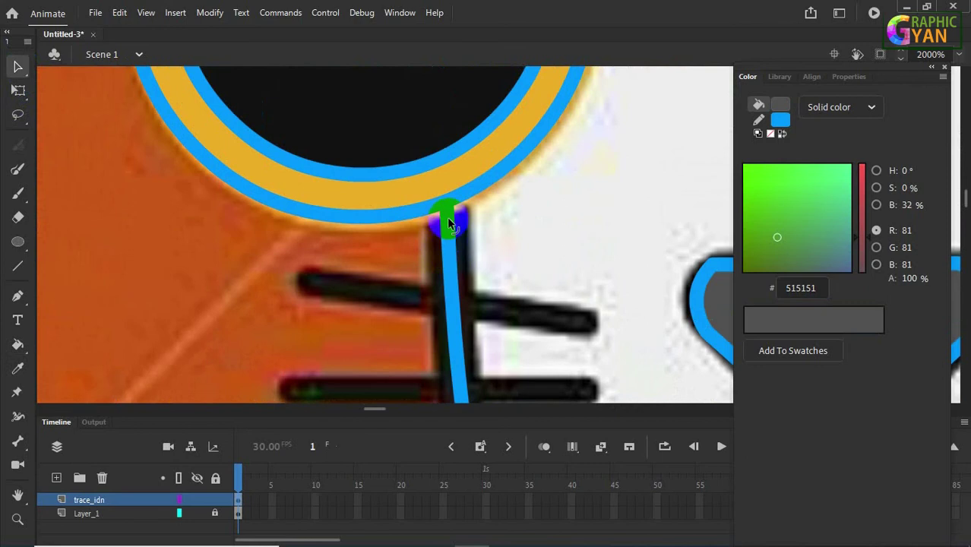
pyautogui.scroll(-10, 475, 263)
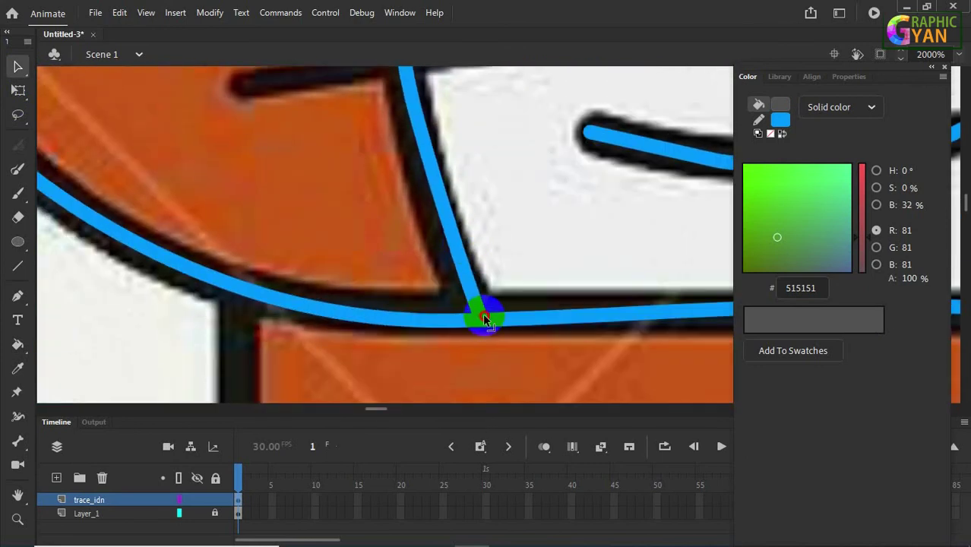
pyautogui.click(485, 326)
pyautogui.press('Delete')
pyautogui.hotkey('ctrl', '-')
pyautogui.hotkey('ctrl', '-')
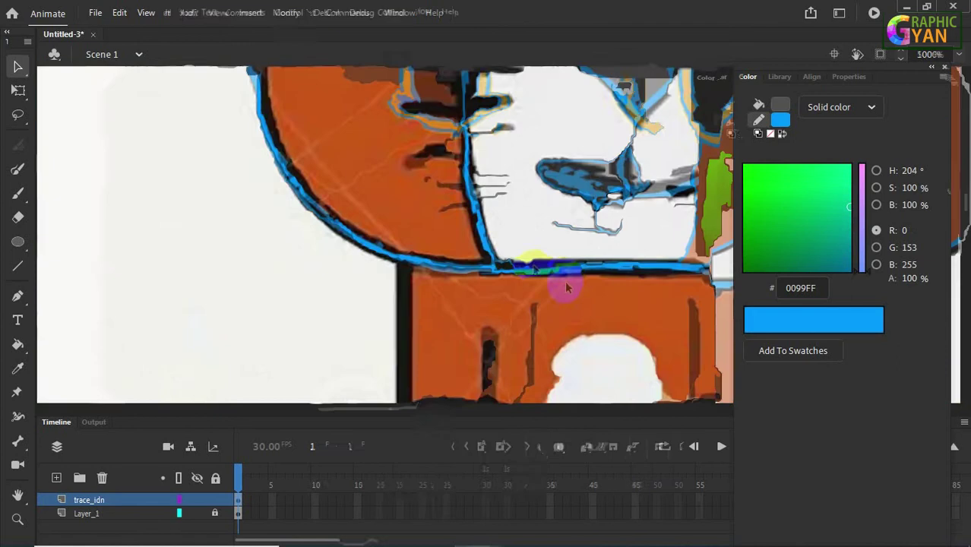
# Sample the orange C85817 from the cat's face and try filling only the left face area with it.
pyautogui.moveTo(525, 85); pyautogui.dragTo(491, 232)
pyautogui.press('i')
pyautogui.click(338, 150)
pyautogui.scroll(-4, 439, 289)
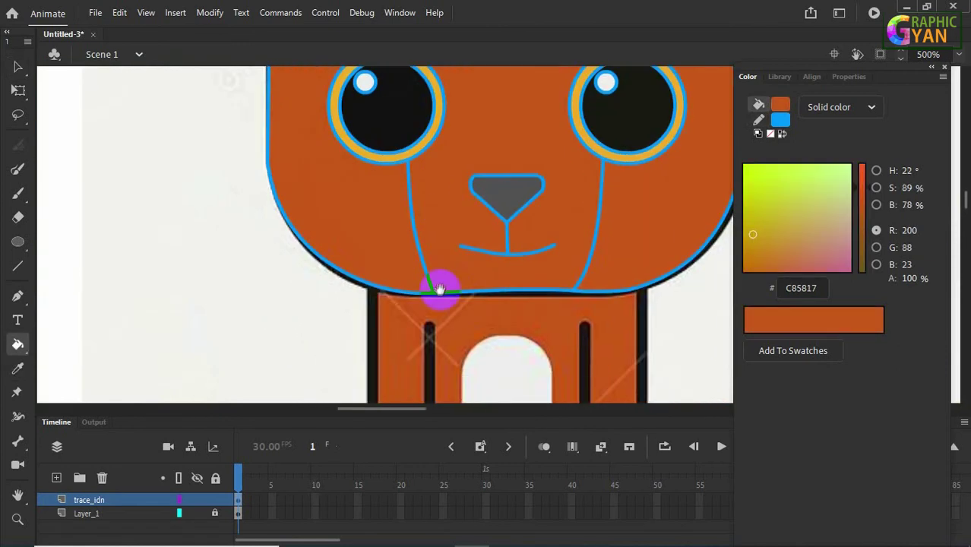
# Rework the left dividing line's junctions with the chin outline, the left eye ring and the inner ear corner.
pyautogui.scroll(4, 430, 325)
pyautogui.press('v')
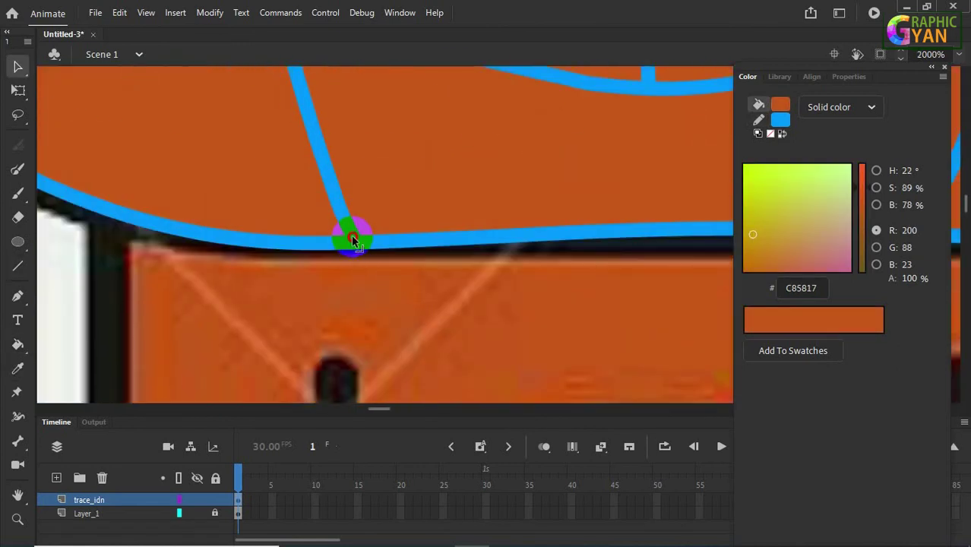
pyautogui.scroll(5, 327, 247)
pyautogui.click(369, 253)
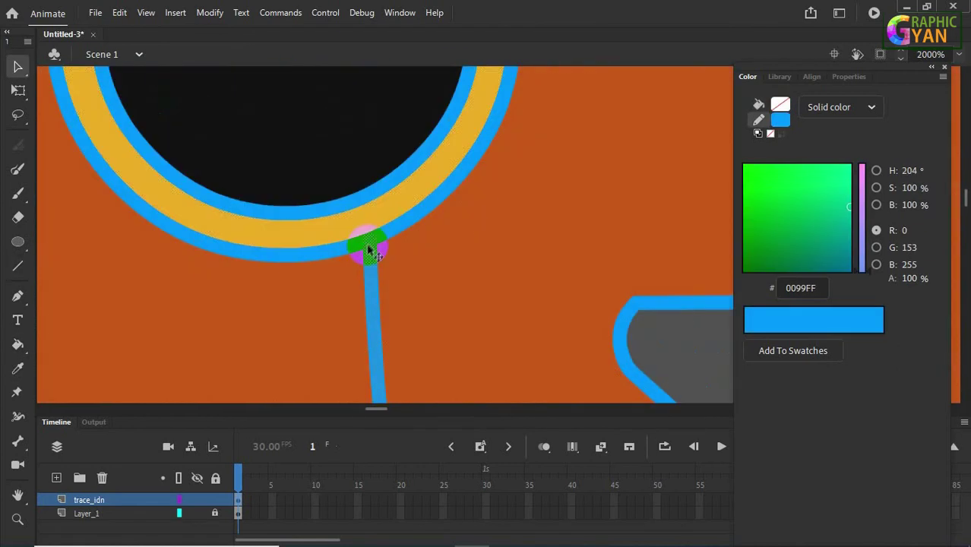
pyautogui.moveTo(395, 206); pyautogui.dragTo(416, 258)
pyautogui.hotkey('ctrl', 'z')
pyautogui.moveTo(406, 114); pyautogui.dragTo(487, 396)
pyautogui.moveTo(469, 212); pyautogui.dragTo(536, 395)
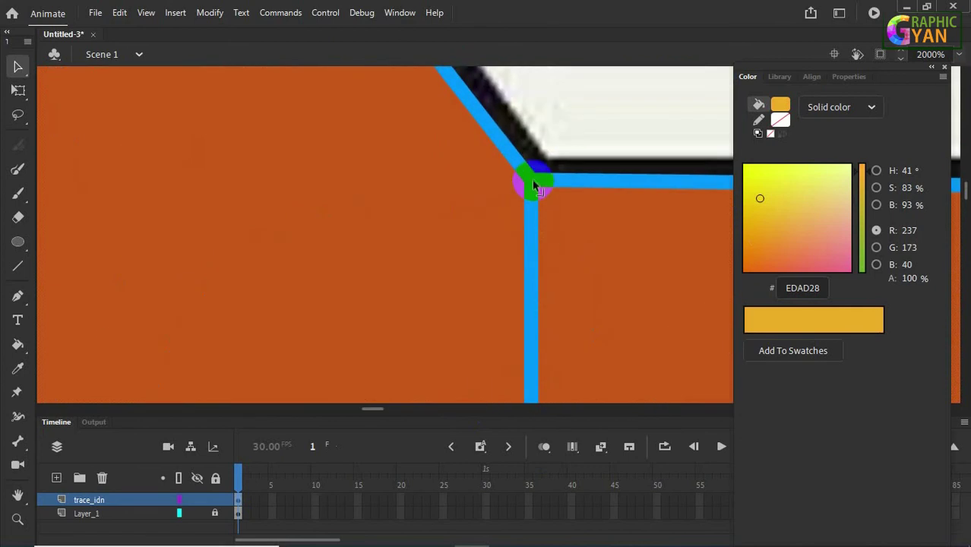
pyautogui.click(534, 182)
# Delete the orange fill that covers the left and middle face areas.
pyautogui.hotkey('ctrl', '-')
pyautogui.hotkey('ctrl', '-')
pyautogui.hotkey('ctrl', '-')
pyautogui.moveTo(565, 301); pyautogui.dragTo(515, 247)
pyautogui.click(508, 222)
pyautogui.press('Delete')
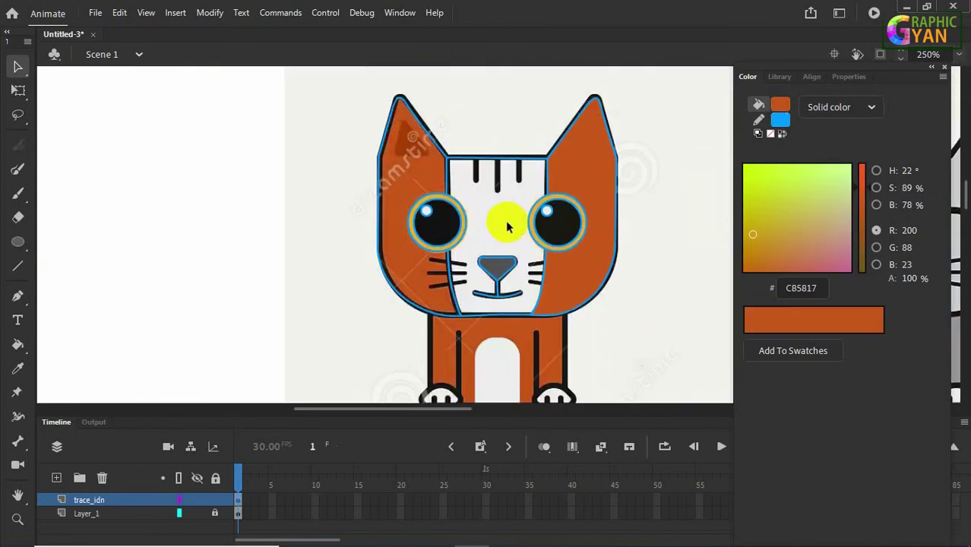
# Select the whole traced head and bring up the full set of tools with the fill and stroke colours.
pyautogui.moveTo(338, 81); pyautogui.dragTo(522, 366)
pyautogui.moveTo(326, 92); pyautogui.dragTo(679, 380)
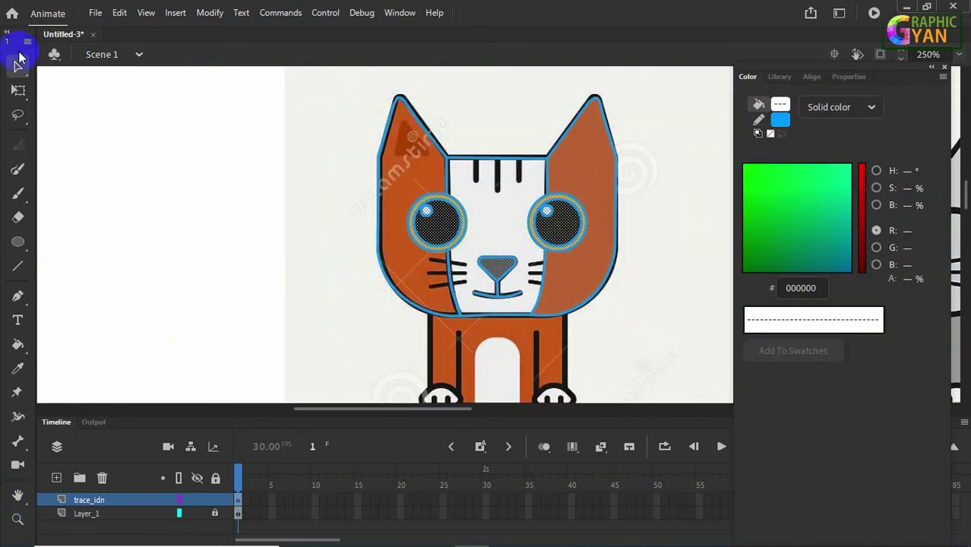
pyautogui.click(7, 33)
pyautogui.click(14, 55)
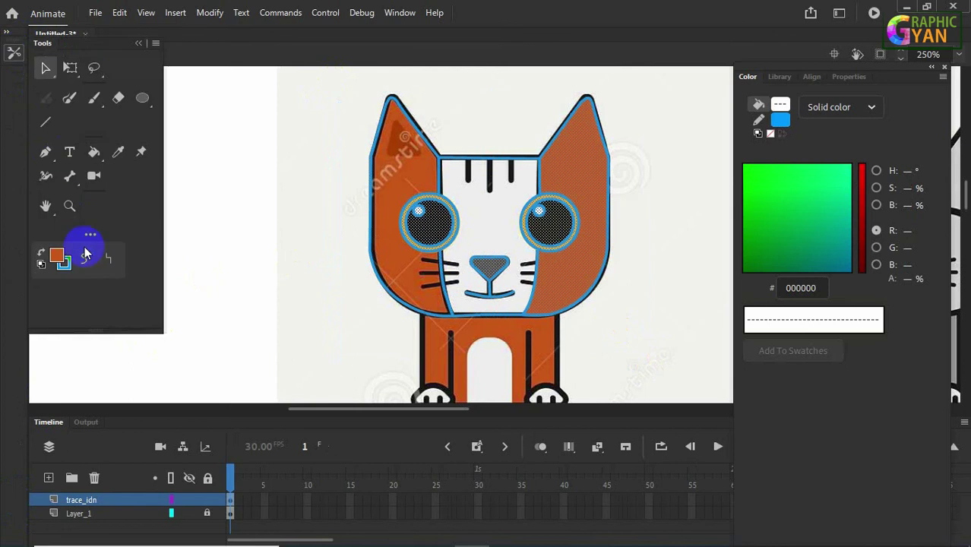
# Swap the selected head's stroke and fill colours, revert the swap, and apply the default black stroke and white fill.
pyautogui.click(39, 255)
pyautogui.click(44, 256)
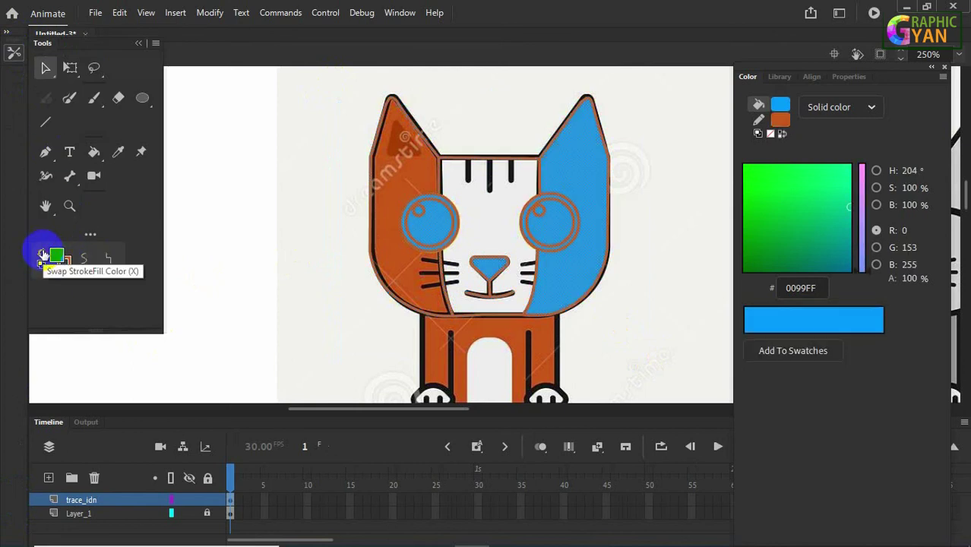
pyautogui.click(43, 255)
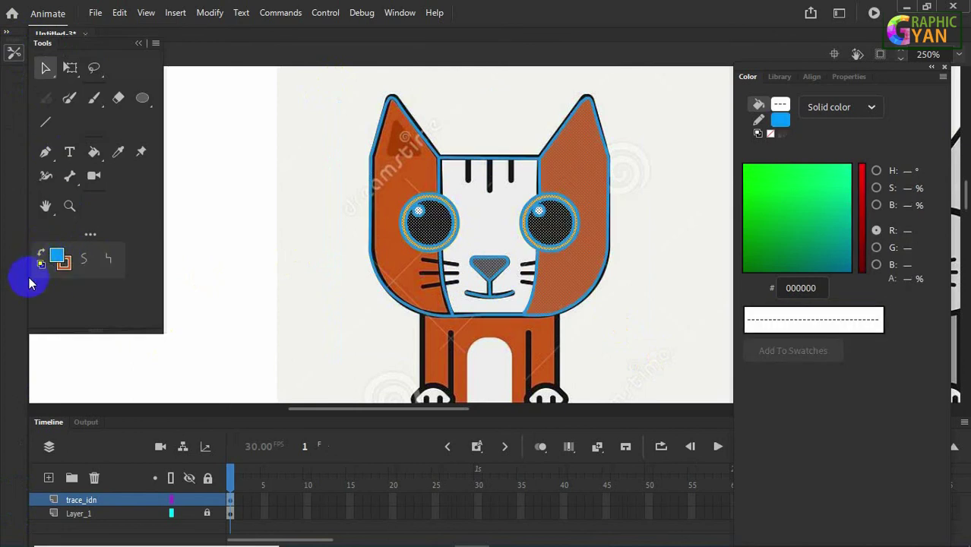
pyautogui.click(41, 264)
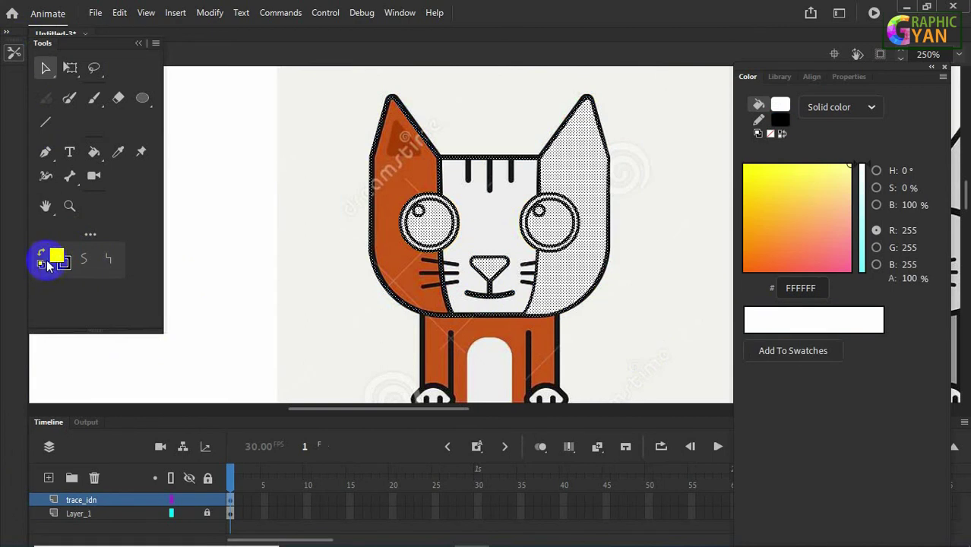
# Undo the default stroke and fill colours applied to the selected head.
pyautogui.hotkey('ctrl', 'z')
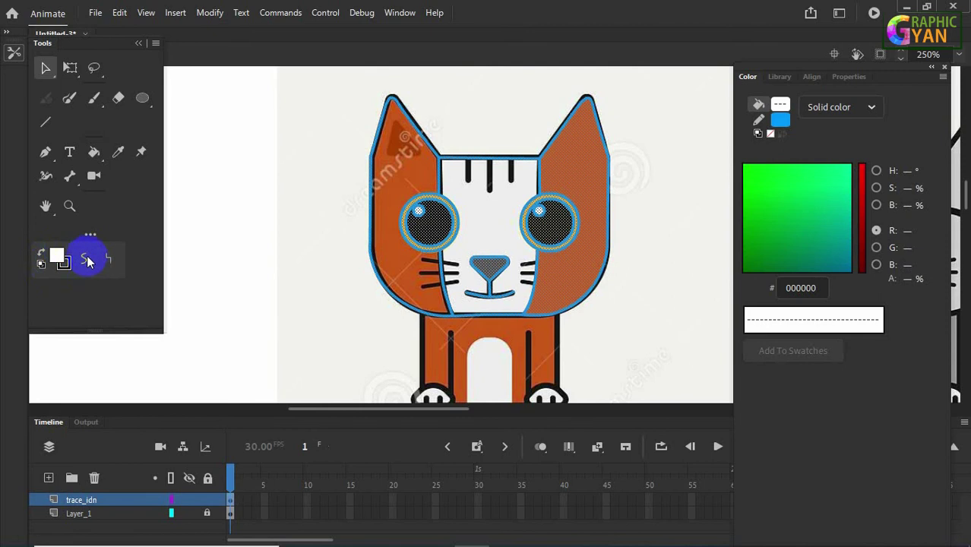
pyautogui.click(90, 236)
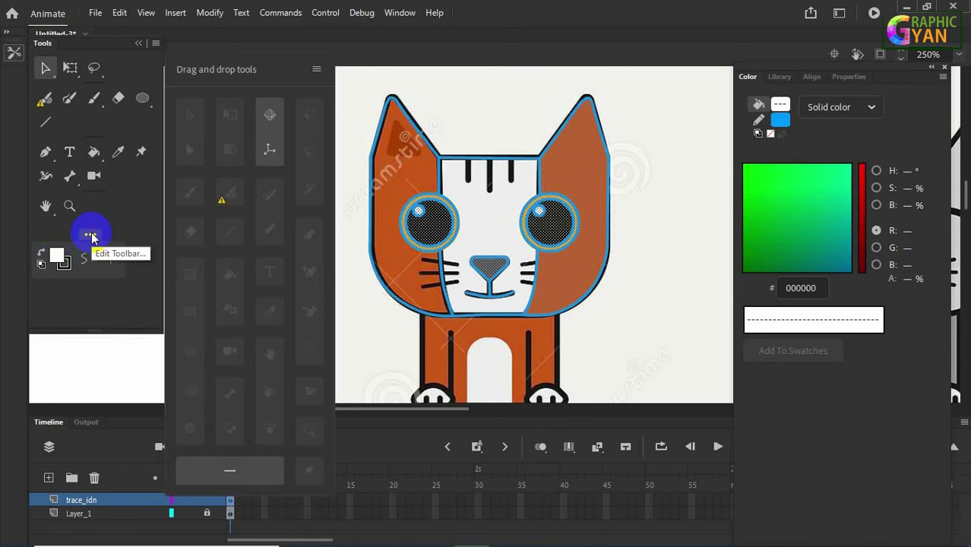
pyautogui.click(90, 235)
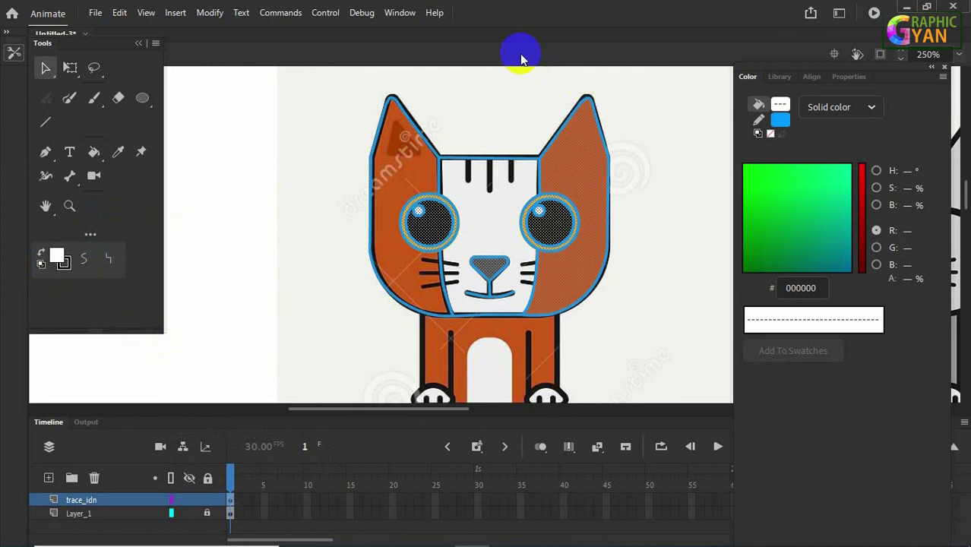
# Examine the traced outlines around the left ear, eye ring and chin up close, and clear the selection.
pyautogui.hotkey('ctrl', '=')
pyautogui.hotkey('ctrl', '=')
pyautogui.press('space')
pyautogui.moveTo(402, 176); pyautogui.dragTo(520, 367)
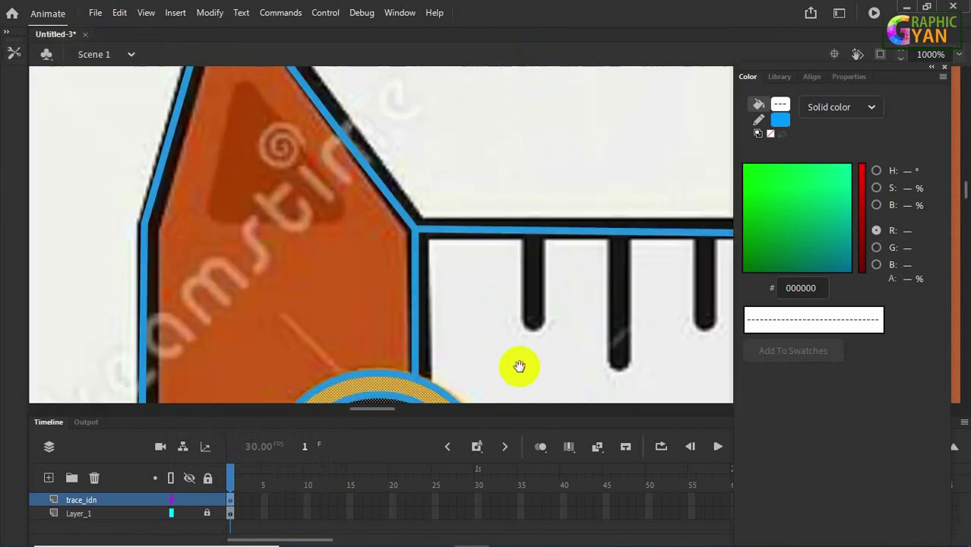
pyautogui.moveTo(436, 193); pyautogui.dragTo(479, 199)
pyautogui.moveTo(495, 266); pyautogui.dragTo(498, 95)
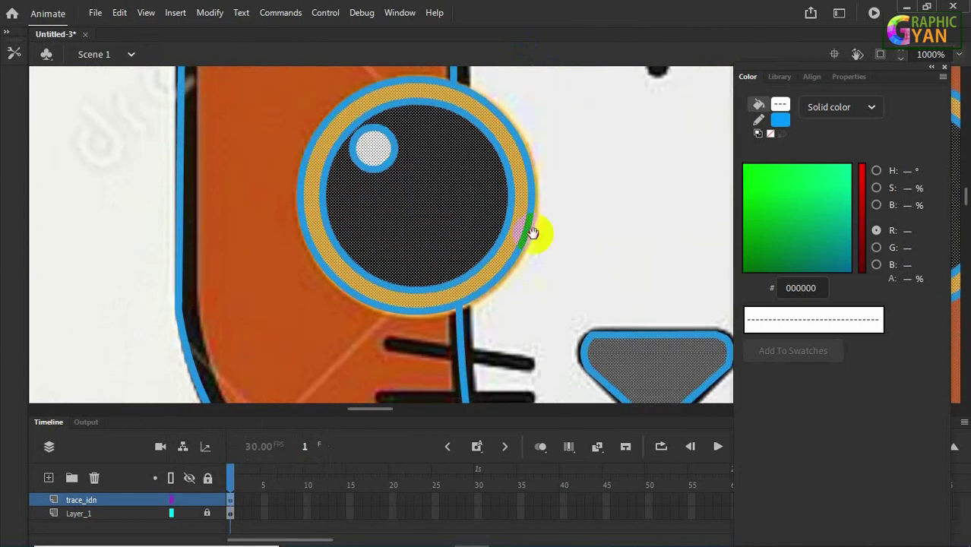
pyautogui.scroll(-6, 532, 232)
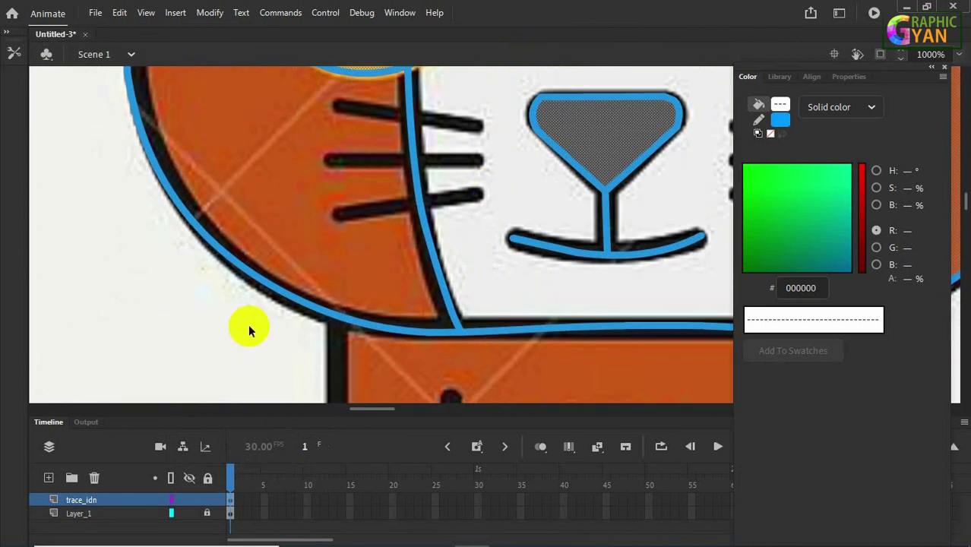
pyautogui.click(14, 53)
pyautogui.click(14, 55)
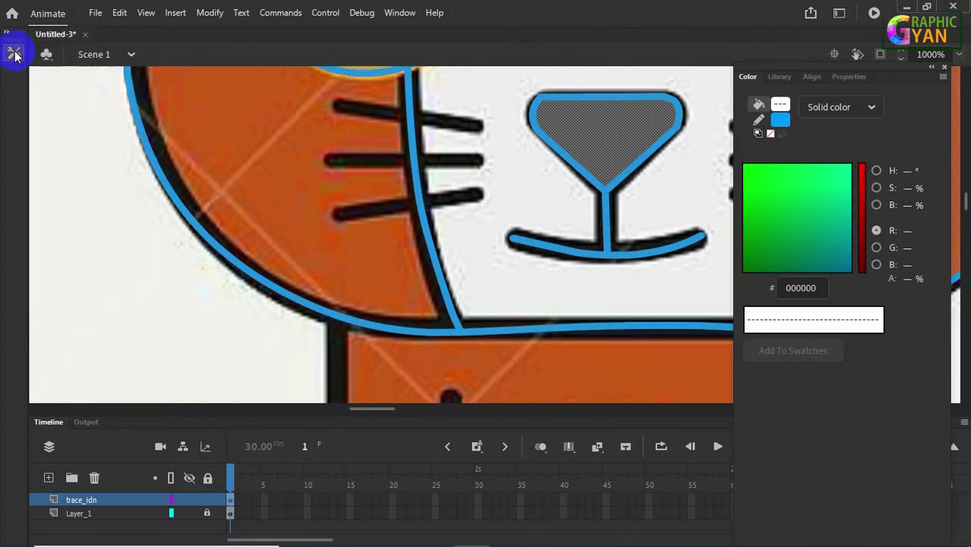
pyautogui.click(294, 347)
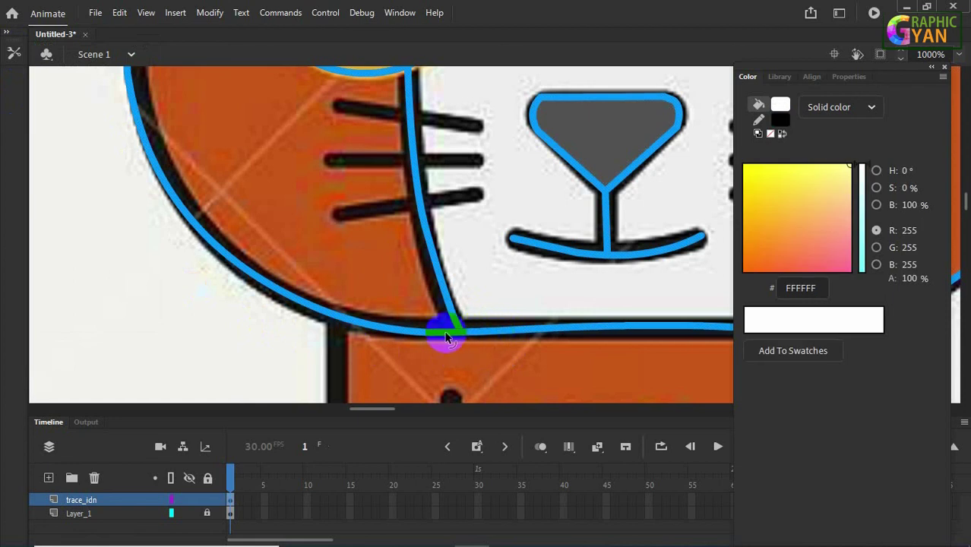
# Extend the left dividing line's lower end past the chin outline and rework its junction with the lower left eye ring.
pyautogui.moveTo(465, 344); pyautogui.dragTo(472, 370)
pyautogui.moveTo(459, 340); pyautogui.dragTo(459, 342)
pyautogui.moveTo(455, 332); pyautogui.dragTo(460, 333)
pyautogui.scroll(6, 467, 323)
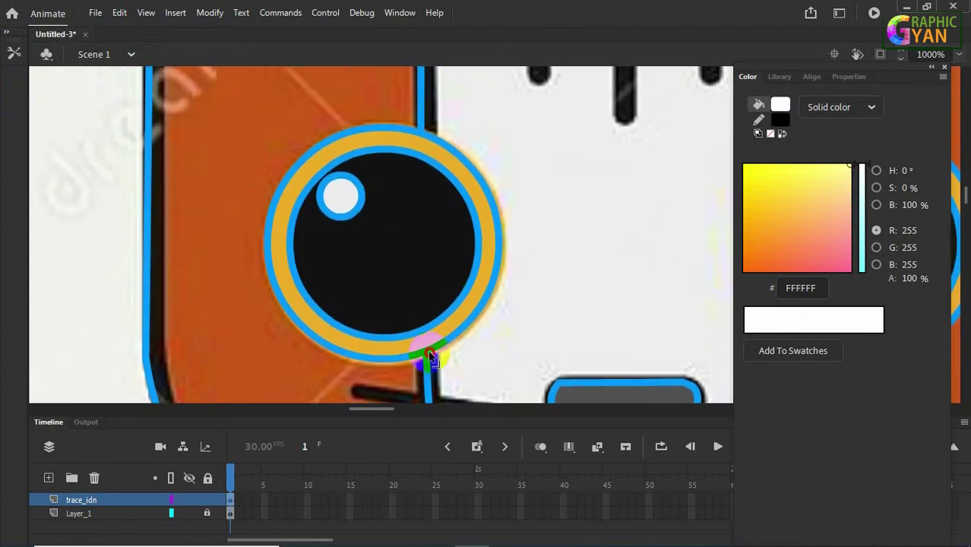
pyautogui.moveTo(429, 355); pyautogui.dragTo(474, 358)
# Try to fill the left face area with the orange sampled from the bitmap, and undo the fill.
pyautogui.press('i')
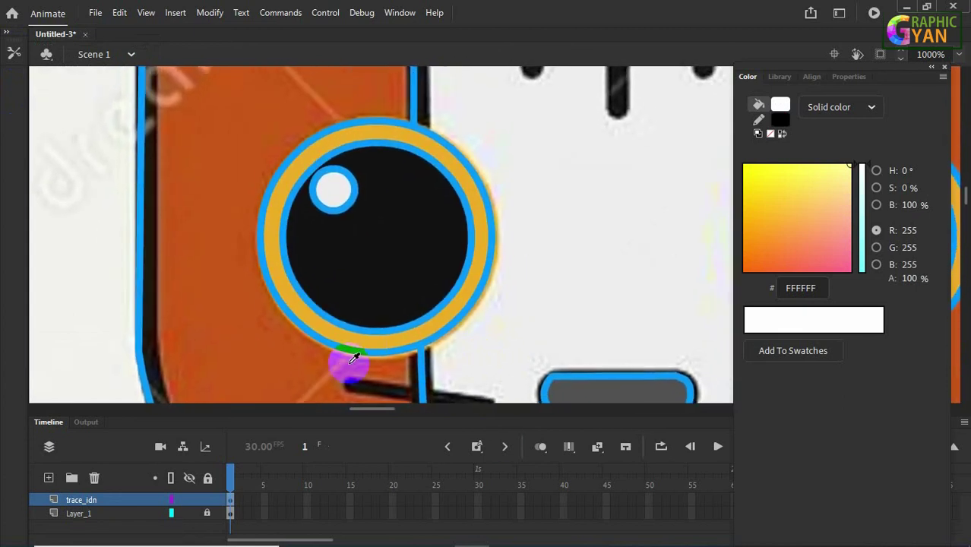
pyautogui.click(340, 380)
pyautogui.click(340, 379)
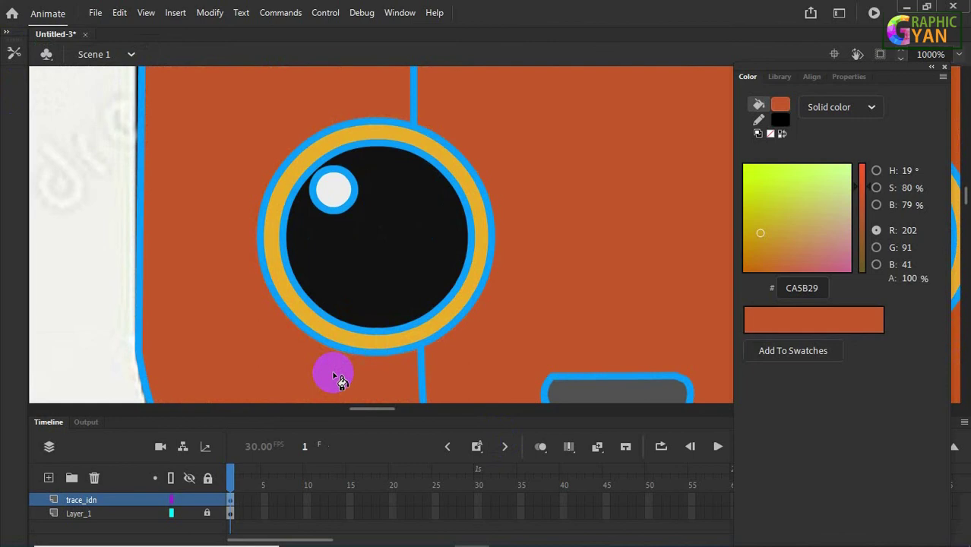
pyautogui.hotkey('ctrl', 'z')
# Close the left dividing line's junctions at the inner ear corner and at the upper and lower edges of the left eye ring.
pyautogui.moveTo(560, 254); pyautogui.dragTo(506, 328)
pyautogui.moveTo(461, 272); pyautogui.dragTo(497, 313)
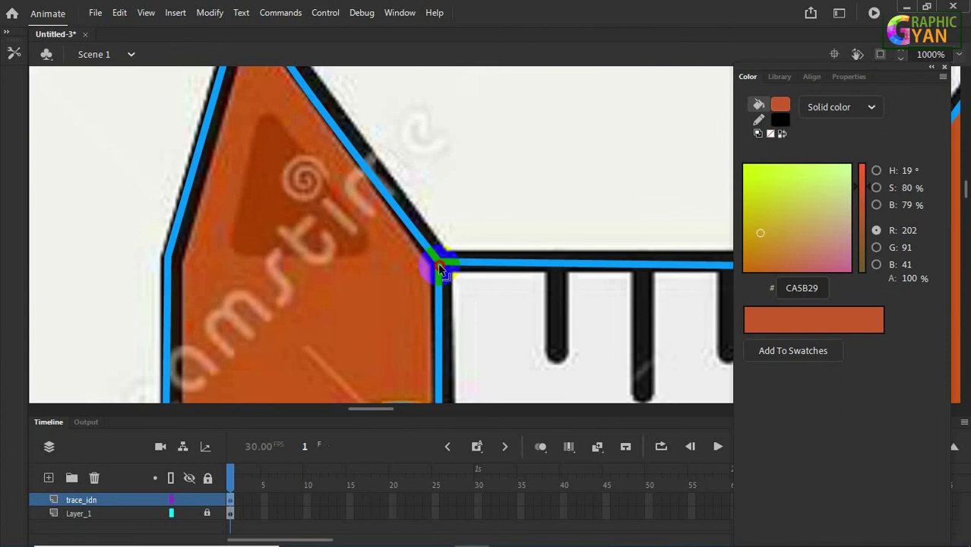
pyautogui.moveTo(438, 262); pyautogui.dragTo(443, 266)
pyautogui.moveTo(469, 334); pyautogui.dragTo(488, 172)
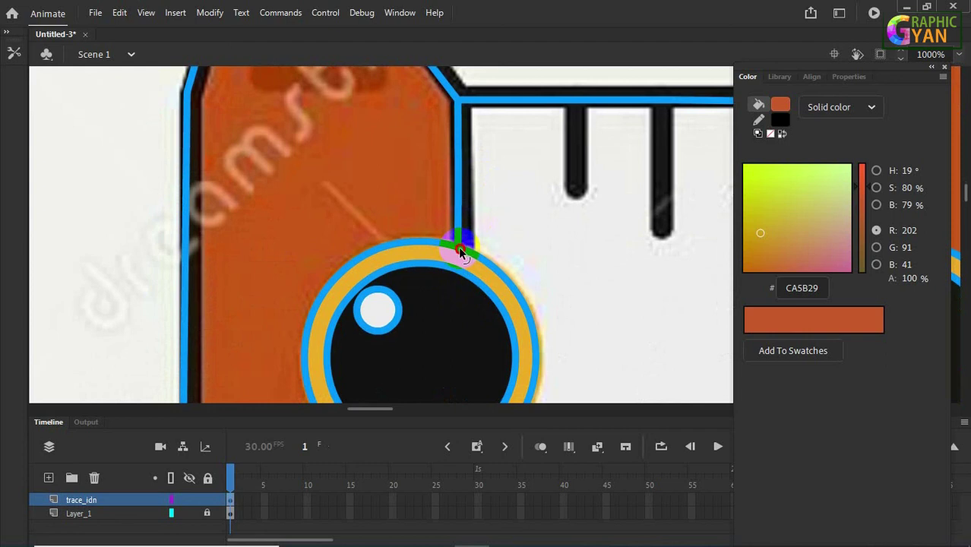
pyautogui.moveTo(458, 247); pyautogui.dragTo(492, 113)
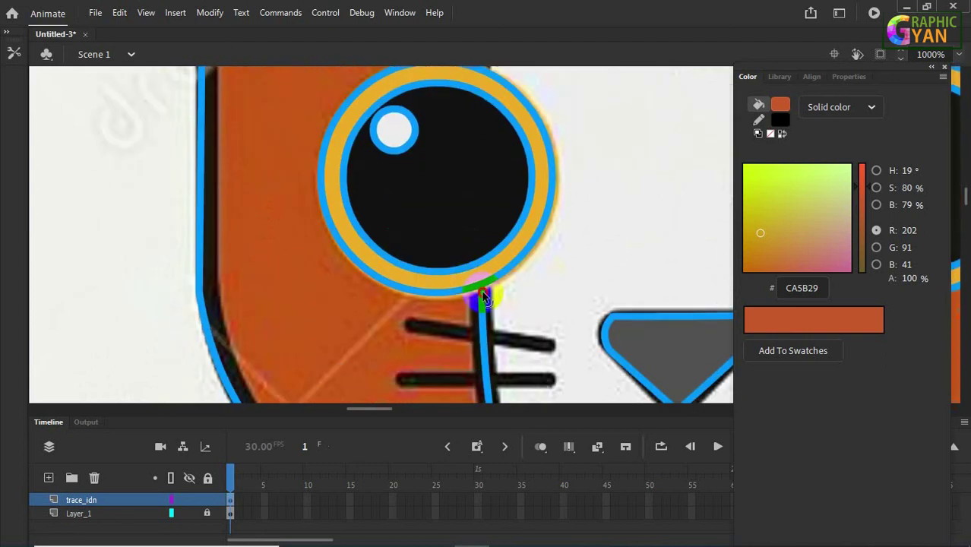
pyautogui.moveTo(483, 294); pyautogui.dragTo(484, 289)
# Fill the left face area with orange and recolour it to CA5817 sampled from the right face area.
pyautogui.press('i')
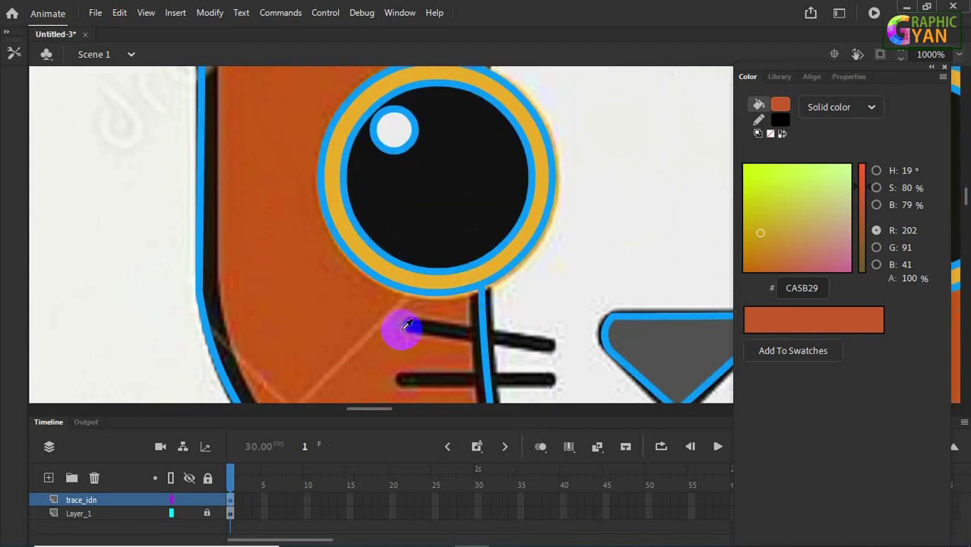
pyautogui.click(399, 330)
pyautogui.click(399, 331)
pyautogui.hotkey('ctrl', '-')
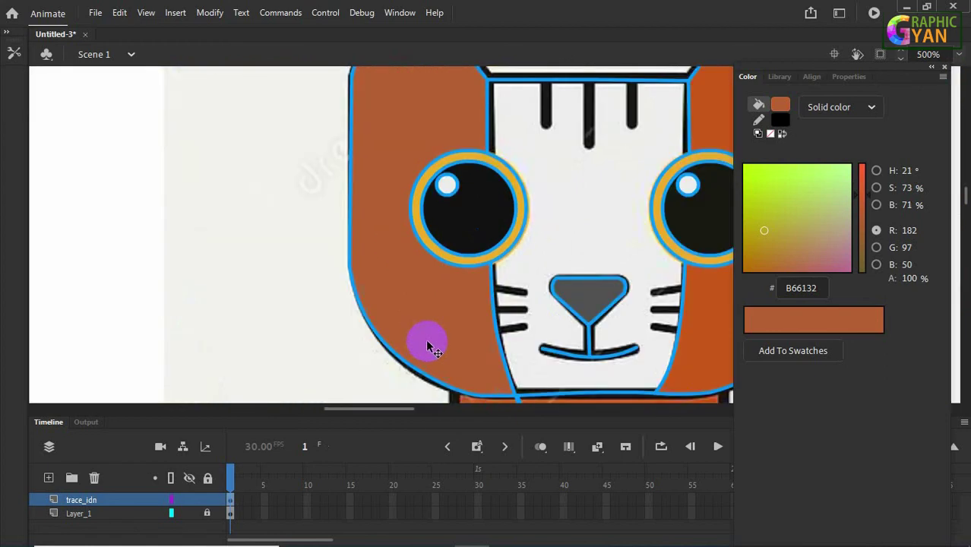
pyautogui.moveTo(533, 326); pyautogui.dragTo(418, 364)
pyautogui.press('i')
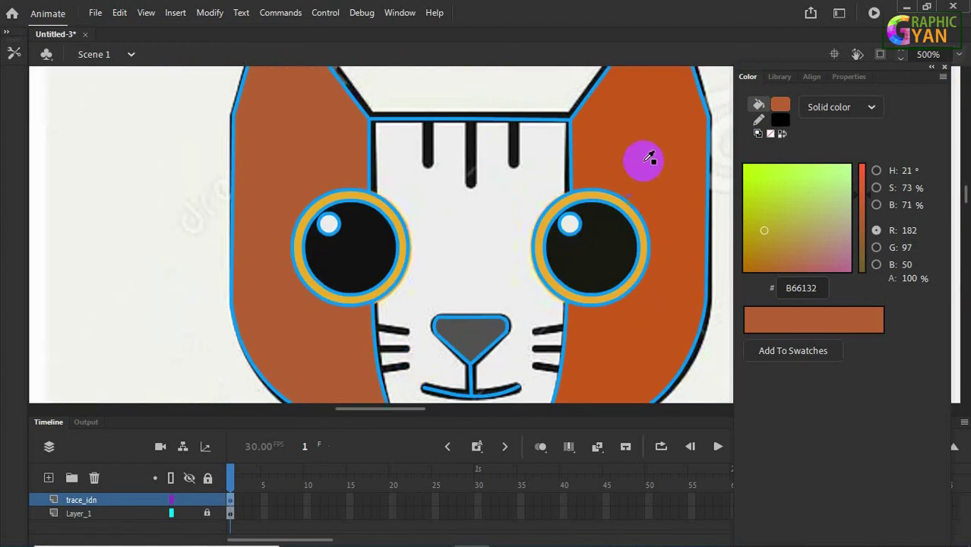
pyautogui.click(652, 152)
pyautogui.click(310, 158)
# Fill the middle face area with the light grey EEEEEE sampled from the bitmap cat's forehead.
pyautogui.click(462, 213)
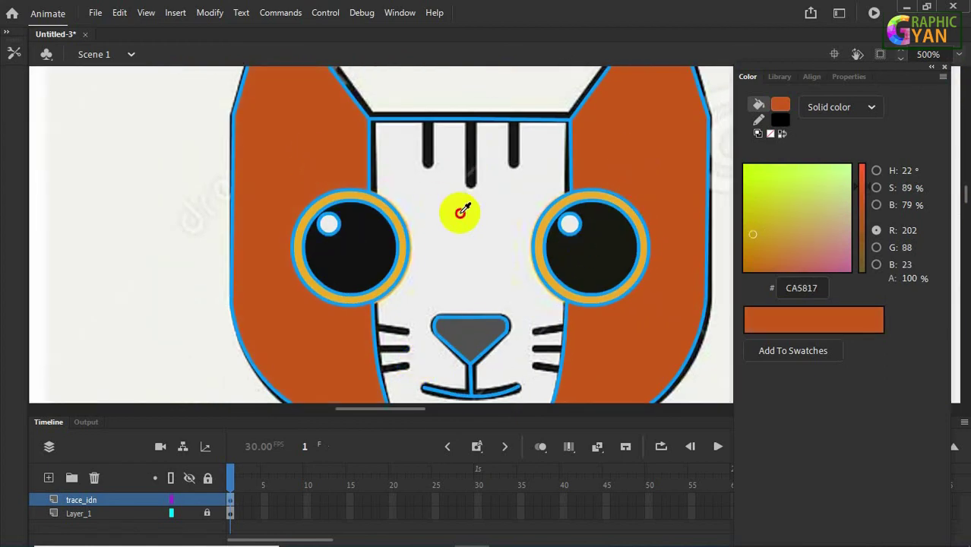
pyautogui.click(462, 216)
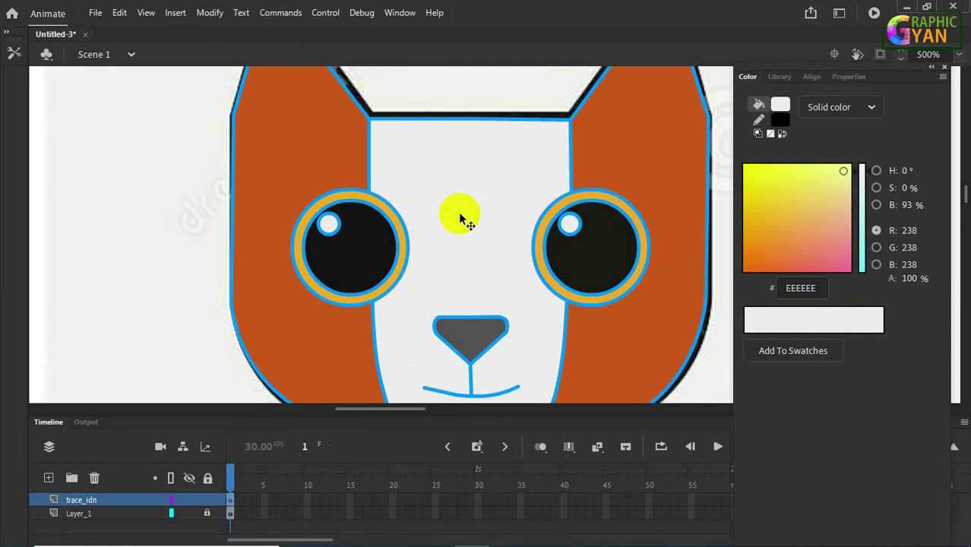
pyautogui.hotkey('ctrl', '-')
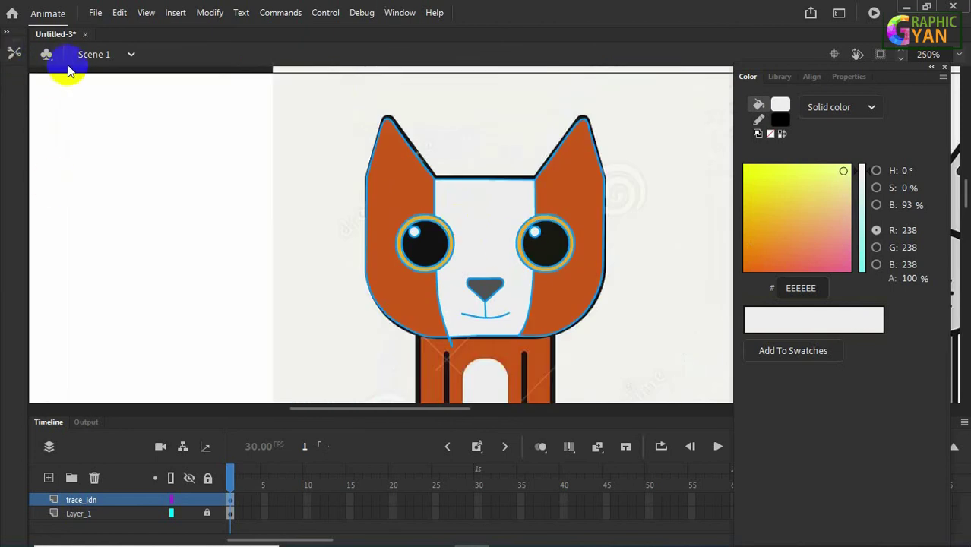
# Remove the end of the left dividing line that sticks out below the chin outline.
pyautogui.click(5, 33)
pyautogui.hotkey('ctrl', '=')
pyautogui.hotkey('ctrl', '=')
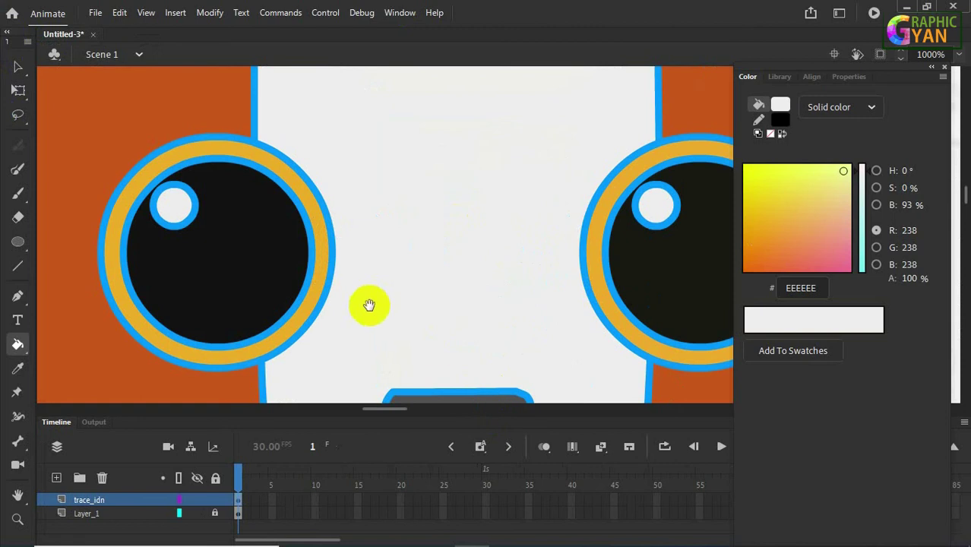
pyautogui.moveTo(369, 305); pyautogui.dragTo(434, 275)
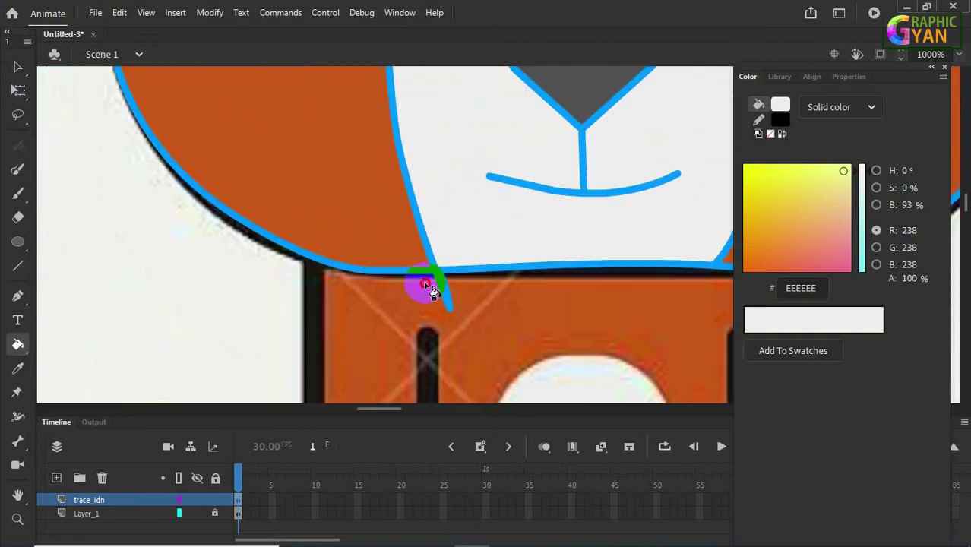
pyautogui.click(17, 66)
pyautogui.moveTo(498, 350)
pyautogui.mouseDown()
pyautogui.moveTo(408, 286)
pyautogui.moveTo(449, 310)
pyautogui.moveTo(437, 276)
pyautogui.mouseUp()
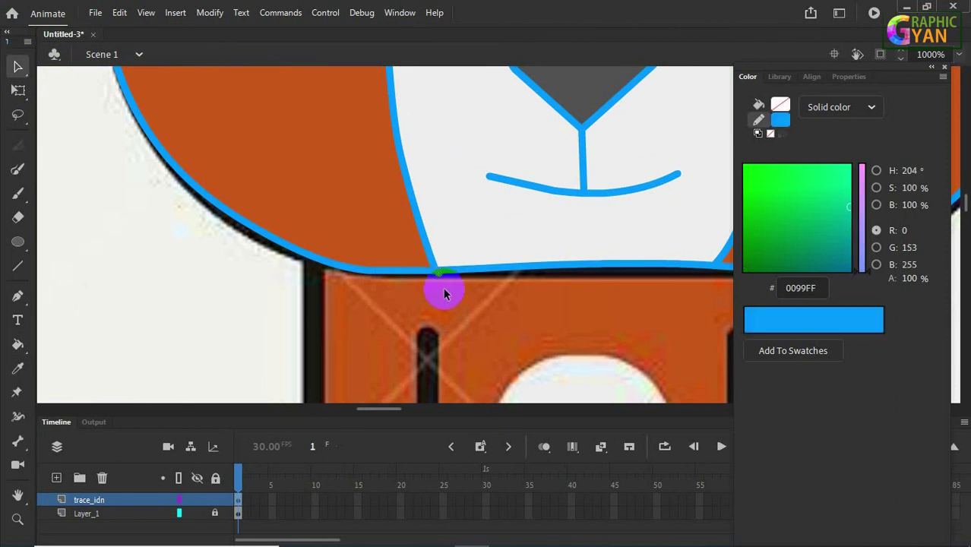
pyautogui.click(440, 278)
pyautogui.press('Delete')
# Set all strokes of the traced head to black 000000 and move the head beside the bitmap cat, onto the empty area to its left.
pyautogui.hotkey('ctrl', '-')
pyautogui.hotkey('ctrl', '-')
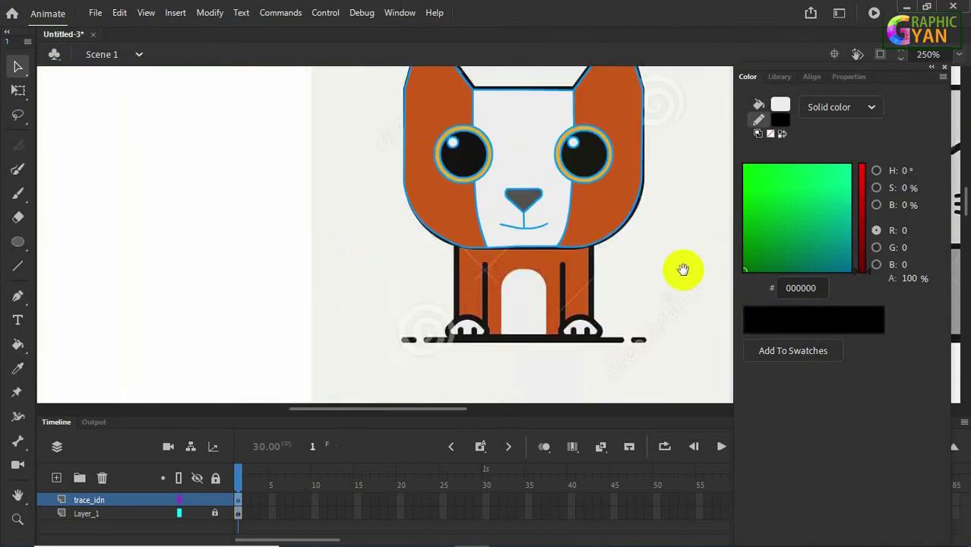
pyautogui.moveTo(684, 270); pyautogui.dragTo(608, 324)
pyautogui.moveTo(321, 80); pyautogui.dragTo(602, 317)
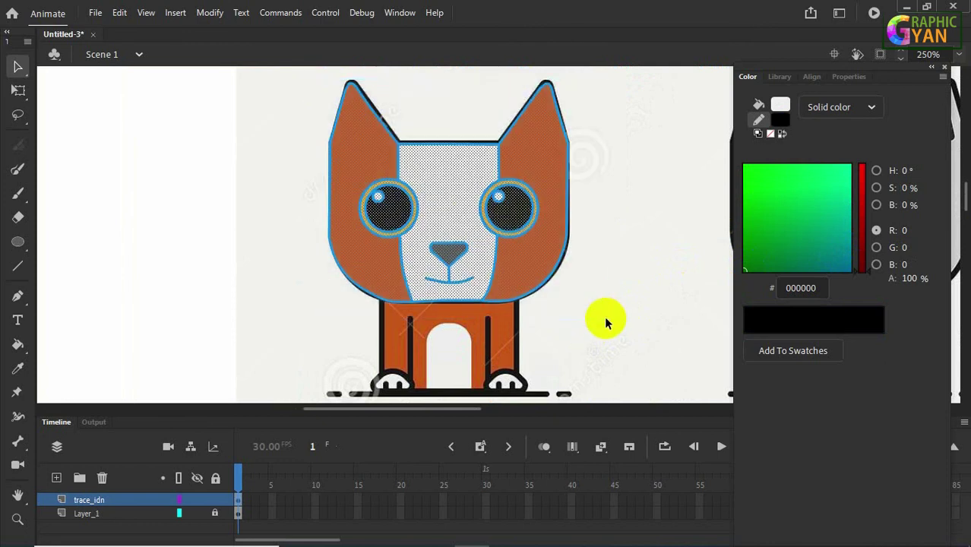
pyautogui.click(779, 120)
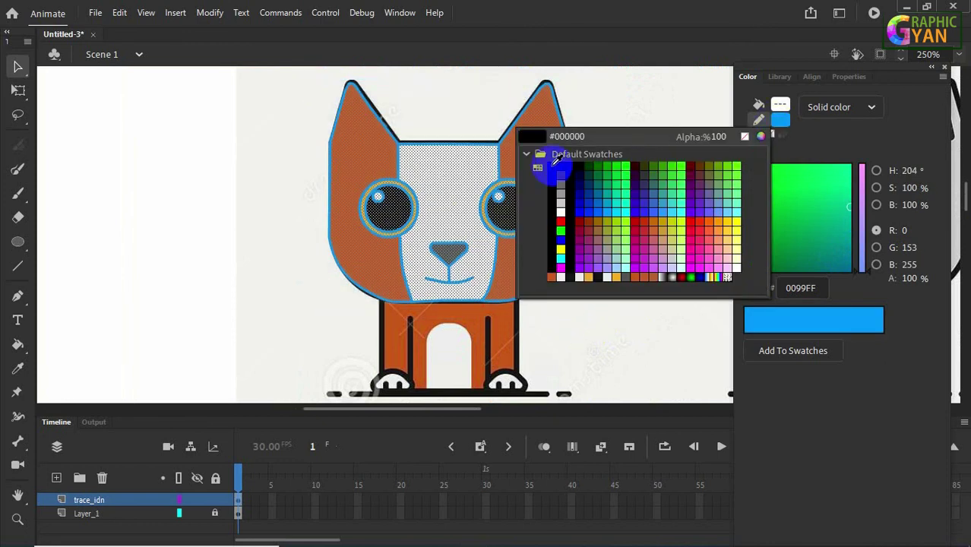
pyautogui.click(557, 161)
pyautogui.moveTo(451, 190); pyautogui.dragTo(191, 191)
pyautogui.click(607, 288)
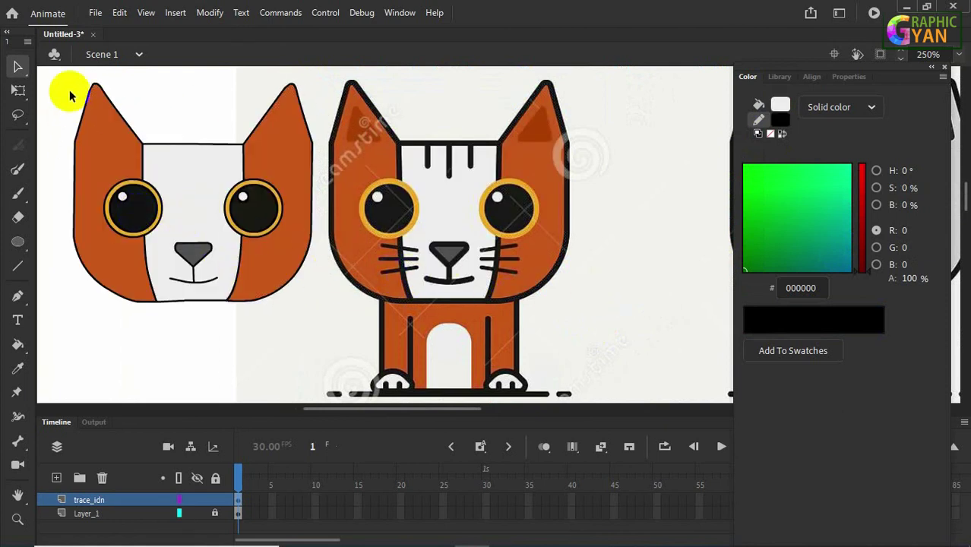
# Delete the black outer outline around the left eye ring of the traced head.
pyautogui.click(114, 189)
pyautogui.doubleClick(113, 187)
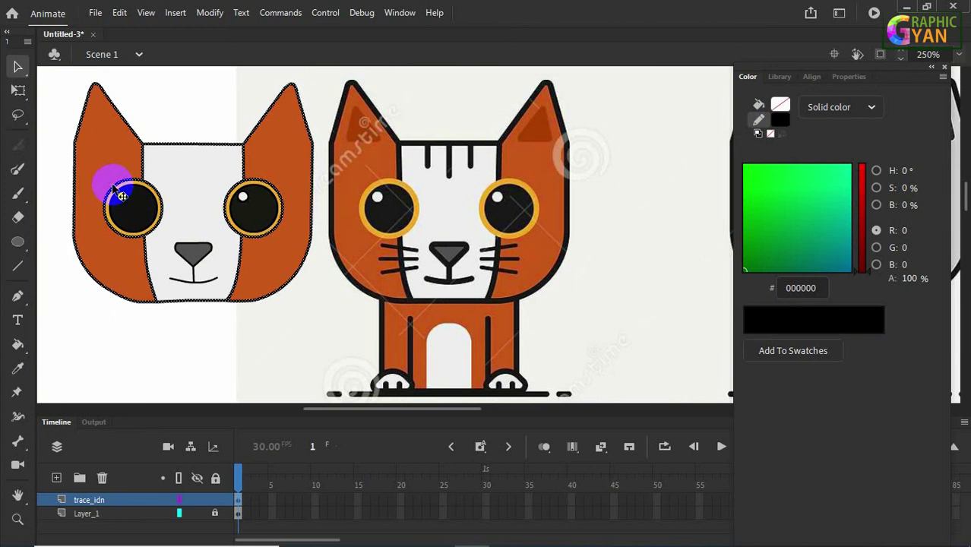
pyautogui.click(177, 95)
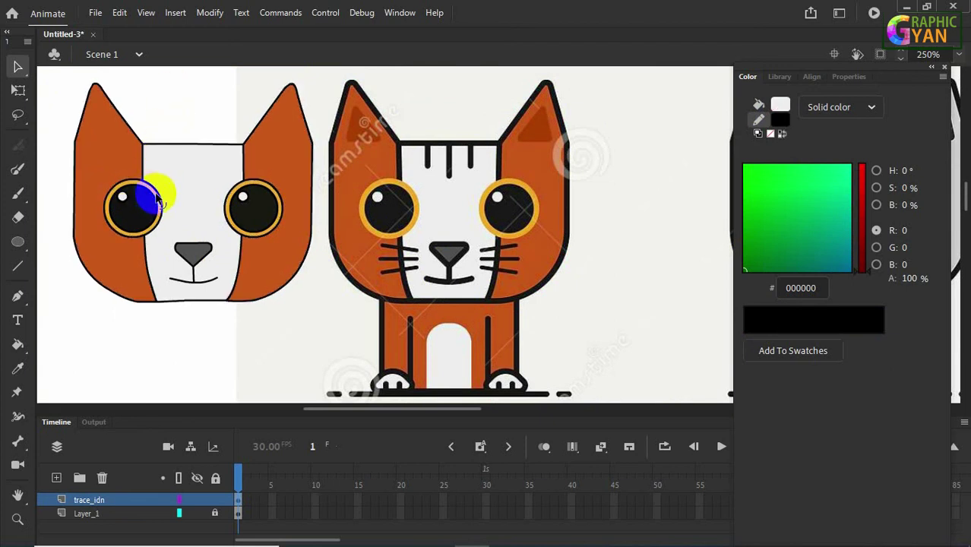
pyautogui.press('Delete')
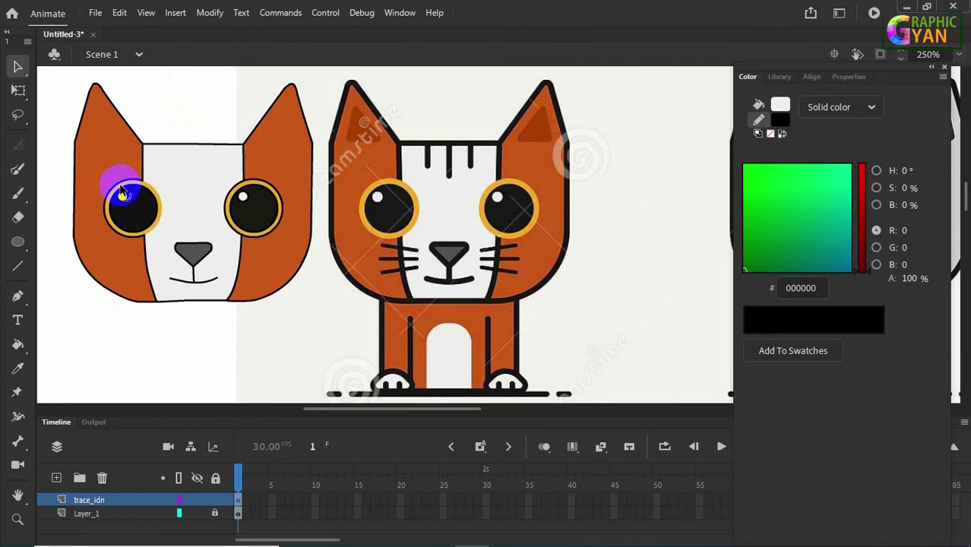
pyautogui.click(124, 184)
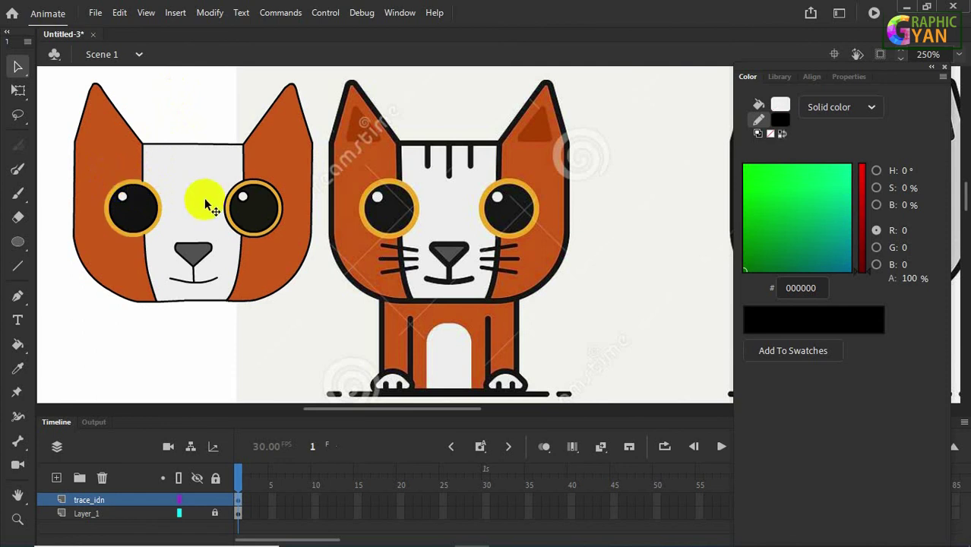
# Delete the black outer outline around the right eye ring of the traced head.
pyautogui.click(261, 212)
pyautogui.moveTo(260, 212); pyautogui.dragTo(287, 215)
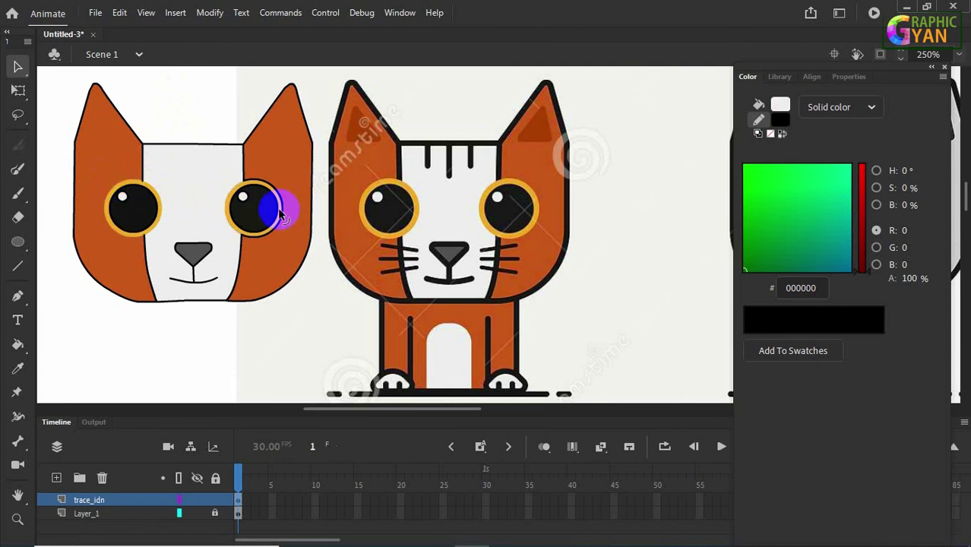
pyautogui.click(282, 214)
pyautogui.press('Delete')
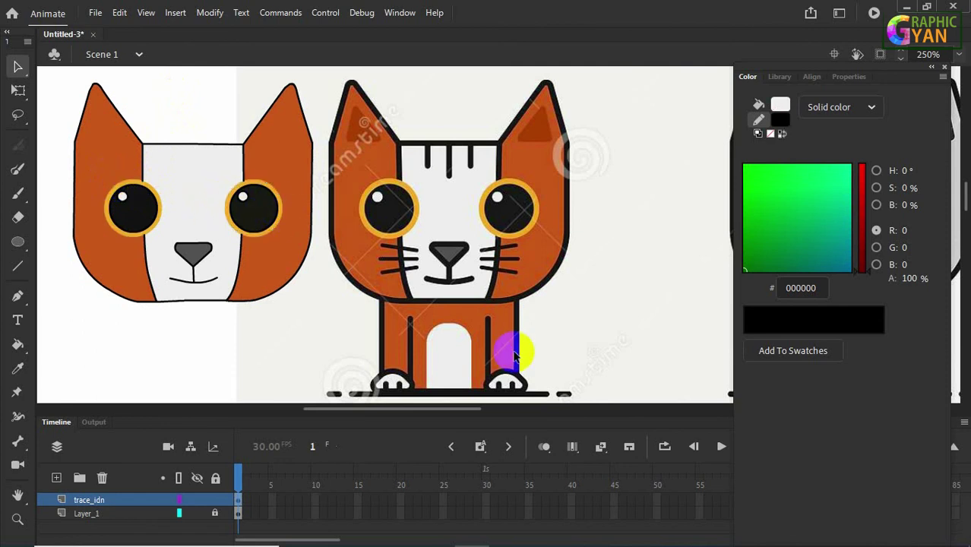
# Choose the Rectangle tool for tracing the grey cat's head.
pyautogui.moveTo(482, 284); pyautogui.dragTo(179, 276)
pyautogui.moveTo(395, 265); pyautogui.dragTo(295, 290)
pyautogui.moveTo(502, 275); pyautogui.dragTo(478, 265)
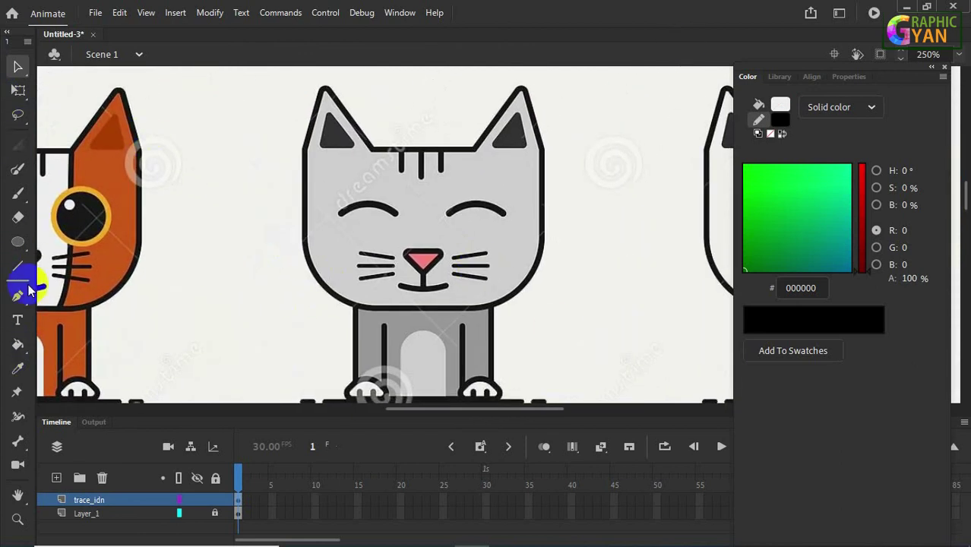
pyautogui.click(19, 241)
pyautogui.click(61, 243)
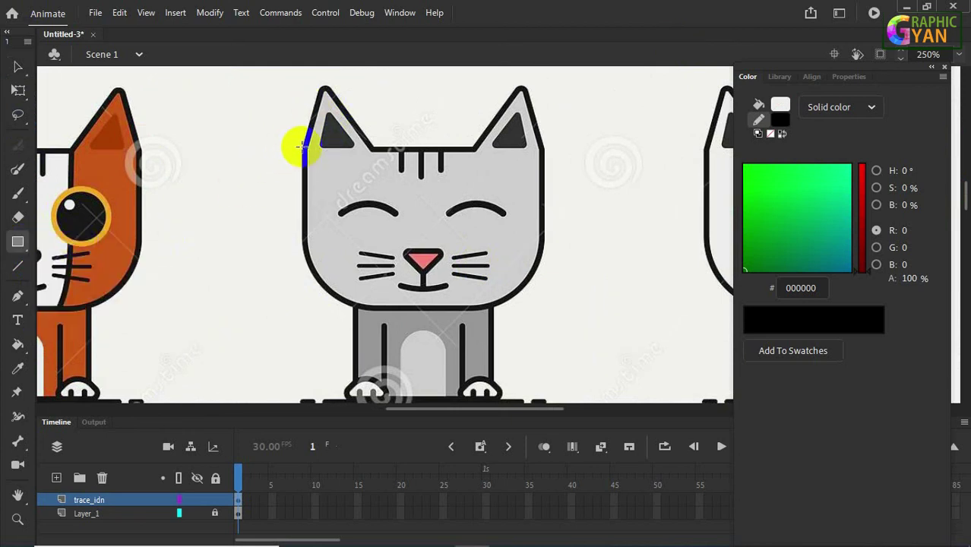
pyautogui.moveTo(305, 147); pyautogui.dragTo(282, 204)
pyautogui.click(18, 67)
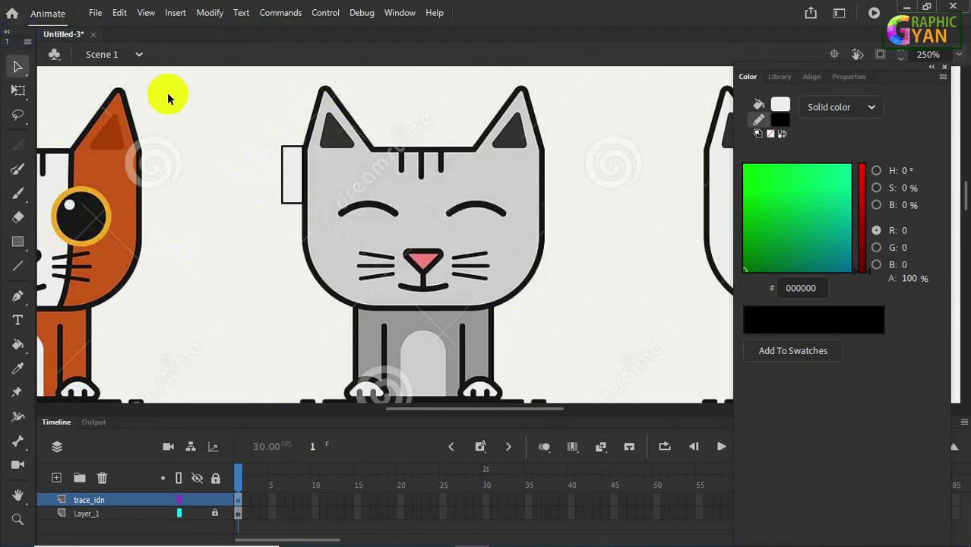
pyautogui.moveTo(241, 126)
pyautogui.mouseDown()
pyautogui.moveTo(325, 183)
pyautogui.moveTo(354, 216)
pyautogui.mouseUp()
pyautogui.press('Delete')
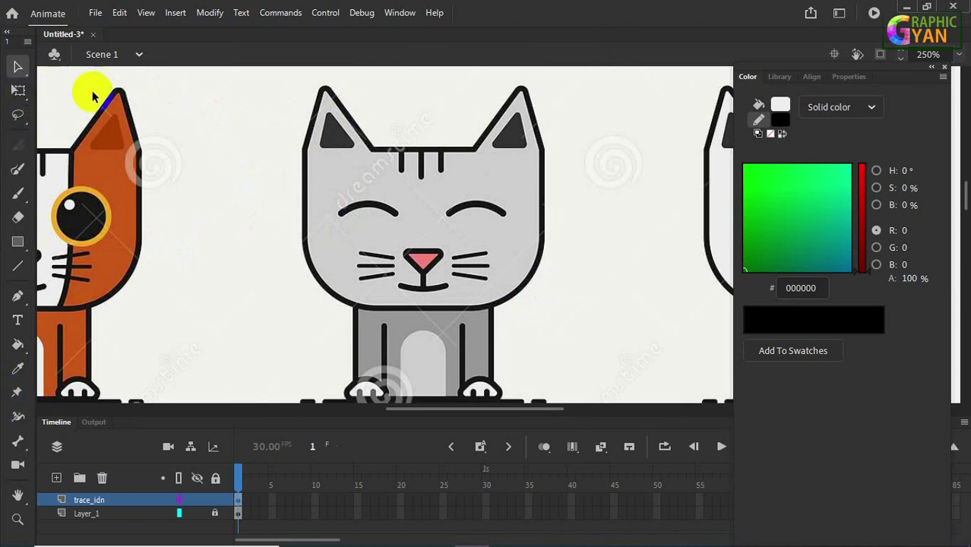
# Set the fill colour to the light grey CECECE sampled from the grey cat's head.
pyautogui.click(781, 119)
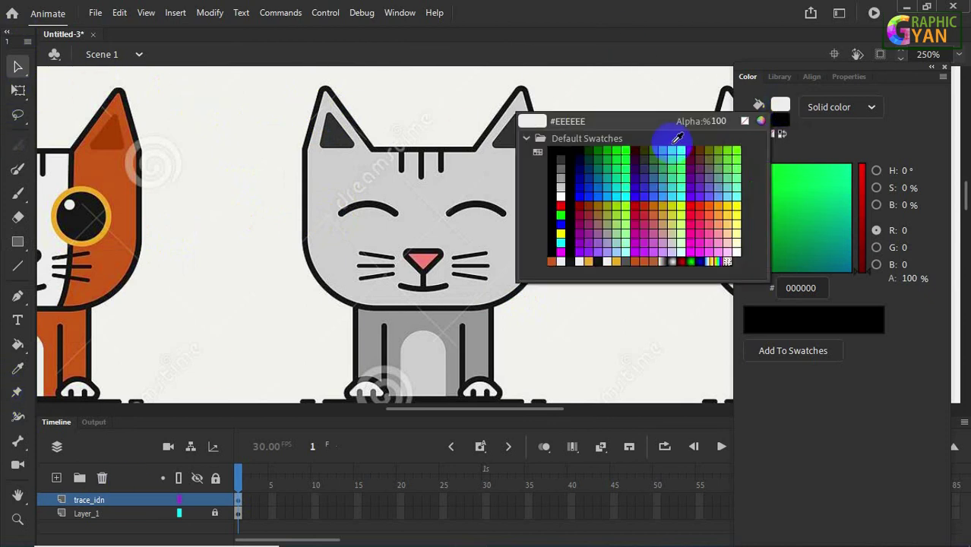
pyautogui.click(472, 173)
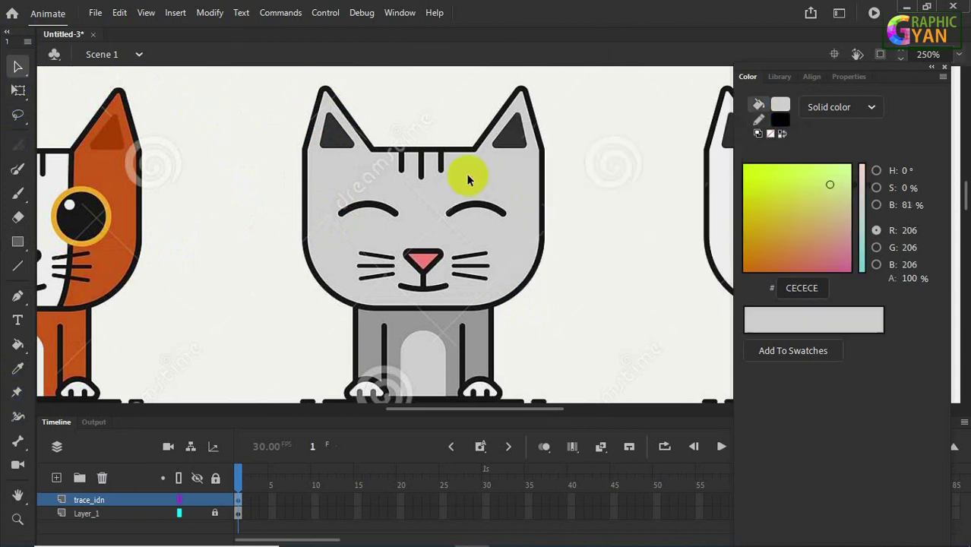
pyautogui.click(775, 130)
pyautogui.click(777, 125)
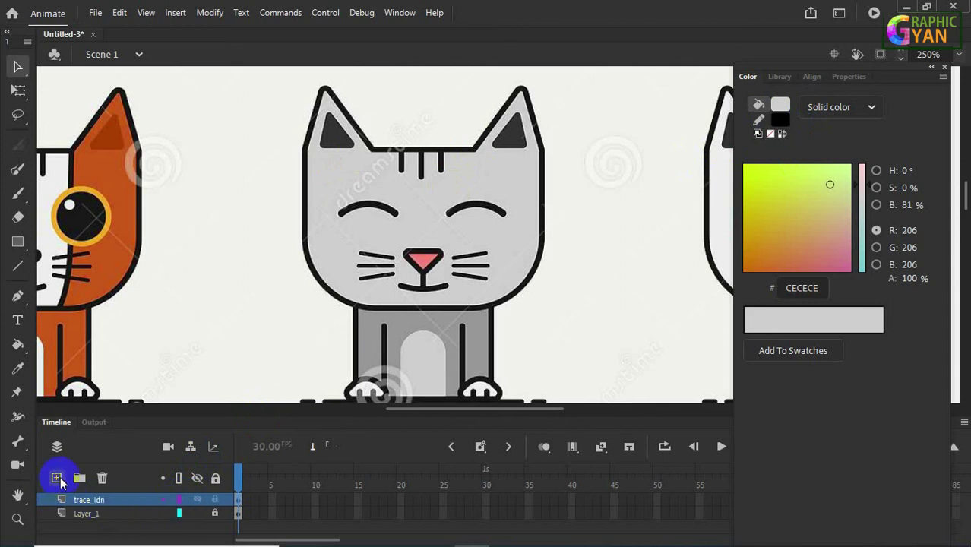
# On a new layer above the locked trace_idn layer, draw a rectangle over the grey cat's head and show that layer as outlines.
pyautogui.click(57, 478)
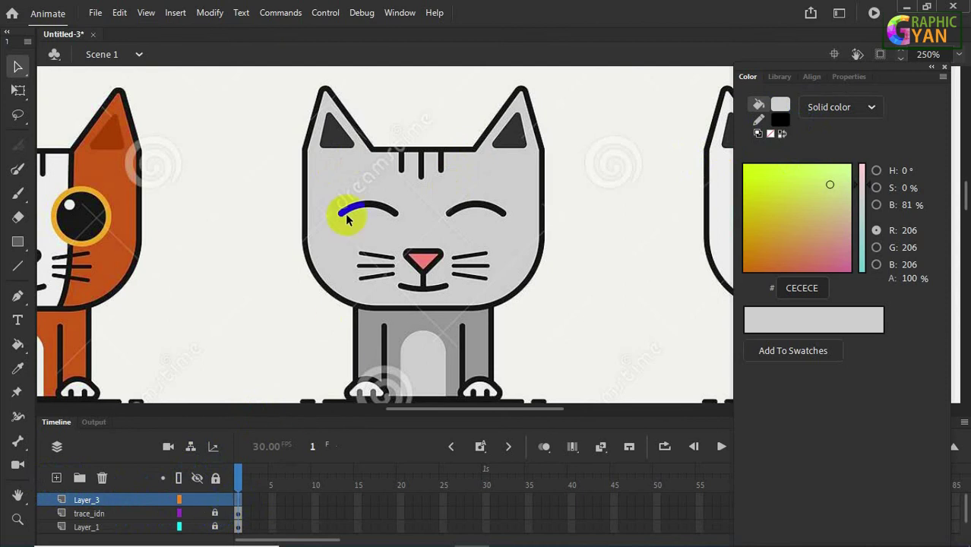
pyautogui.click(21, 227)
pyautogui.click(18, 241)
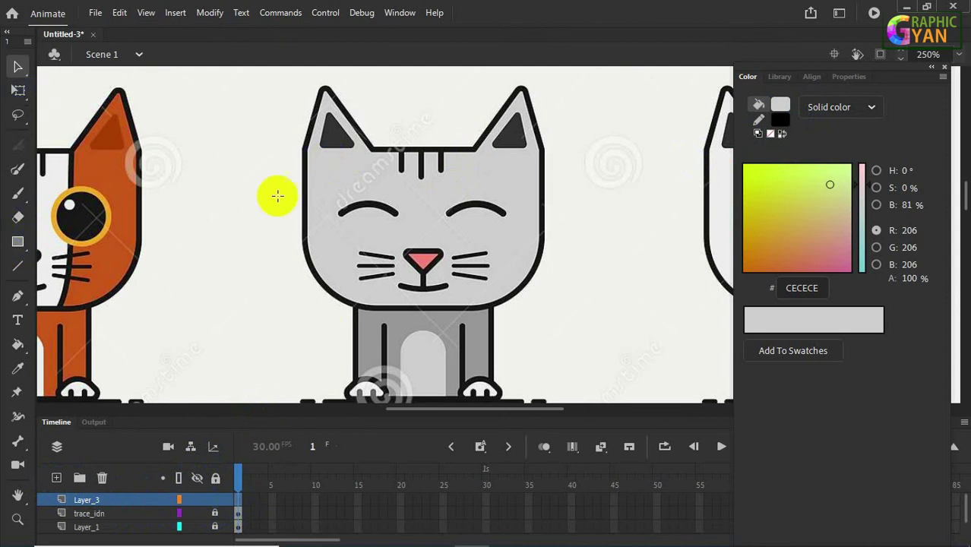
pyautogui.moveTo(302, 148); pyautogui.dragTo(545, 307)
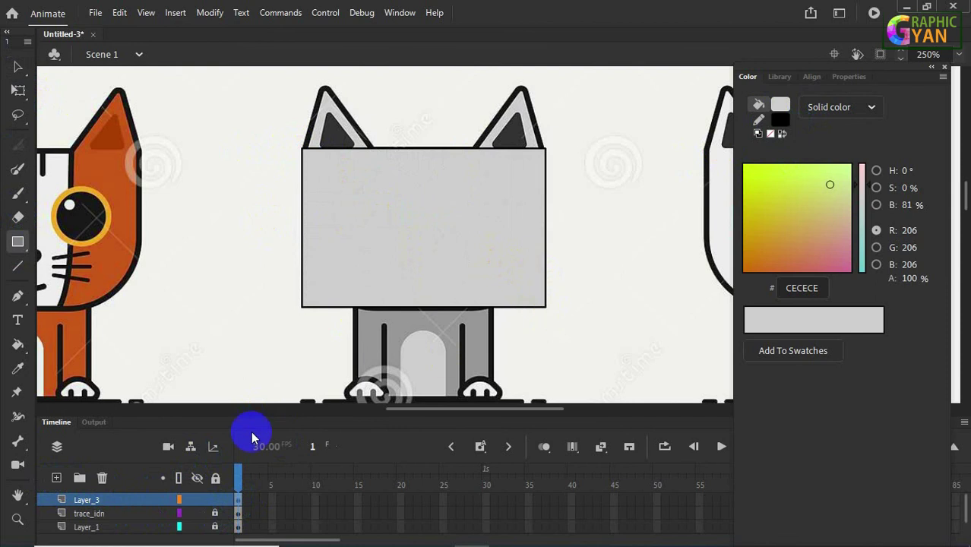
pyautogui.click(178, 500)
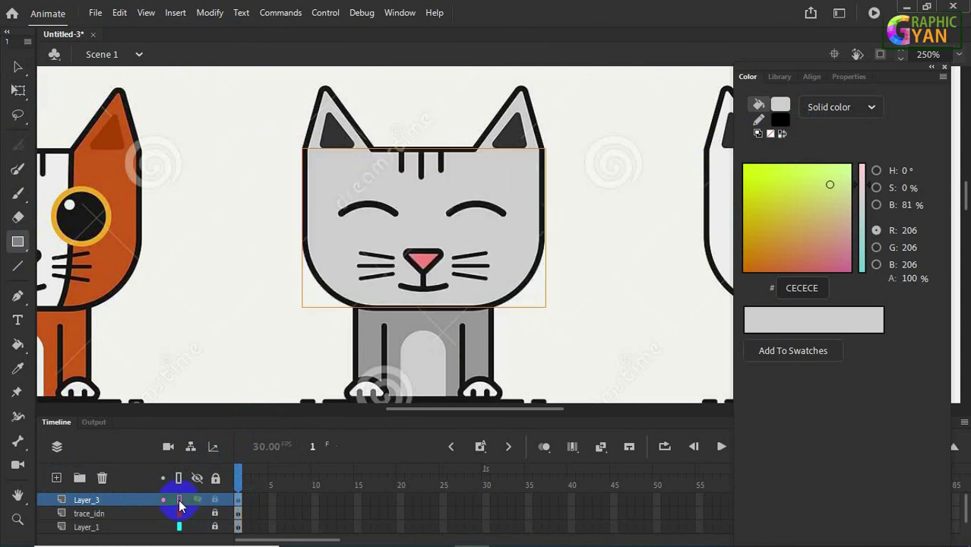
# Raise the rectangle's two lower corner points to where the cheeks start curving on the grey cat's head outline.
pyautogui.click(18, 90)
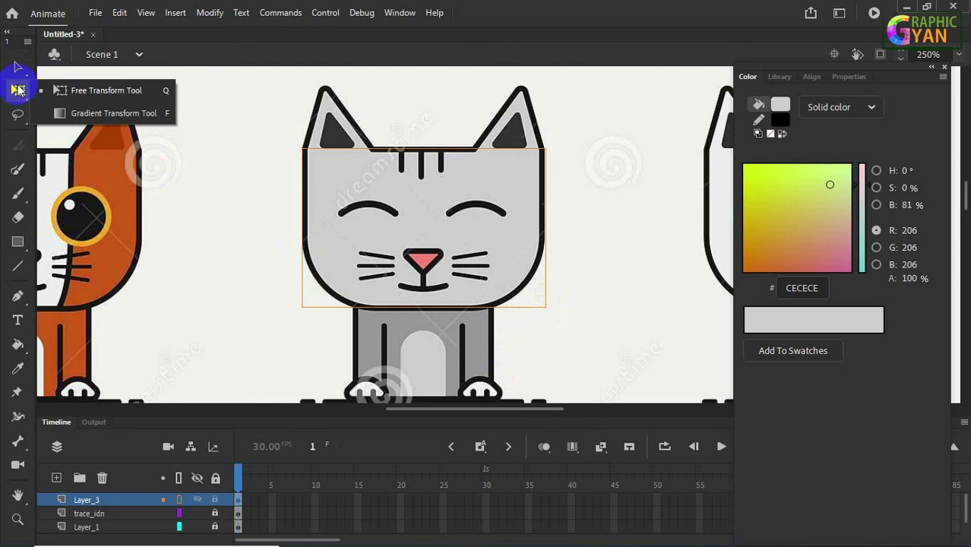
pyautogui.click(19, 70)
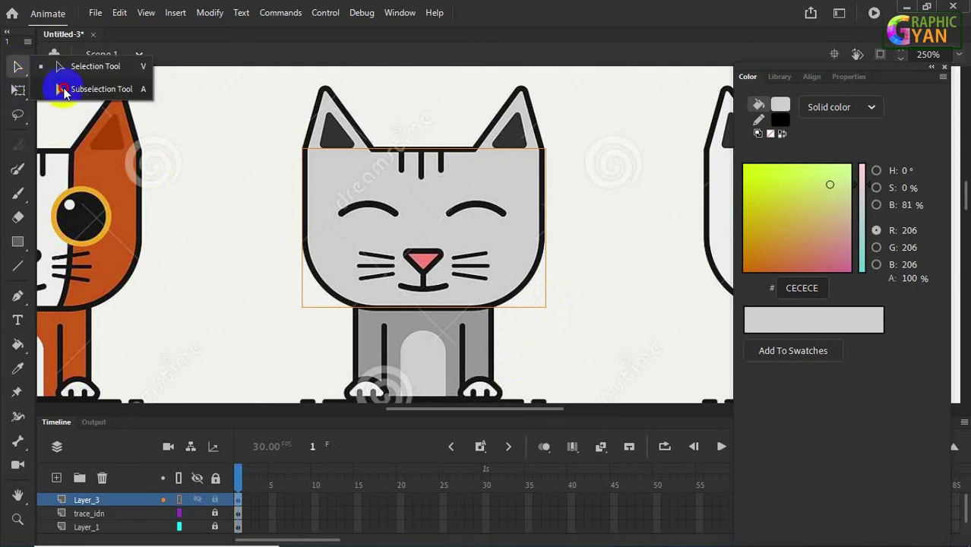
pyautogui.moveTo(64, 90); pyautogui.dragTo(65, 90)
pyautogui.moveTo(303, 307); pyautogui.dragTo(303, 246)
pyautogui.moveTo(544, 307); pyautogui.dragTo(542, 253)
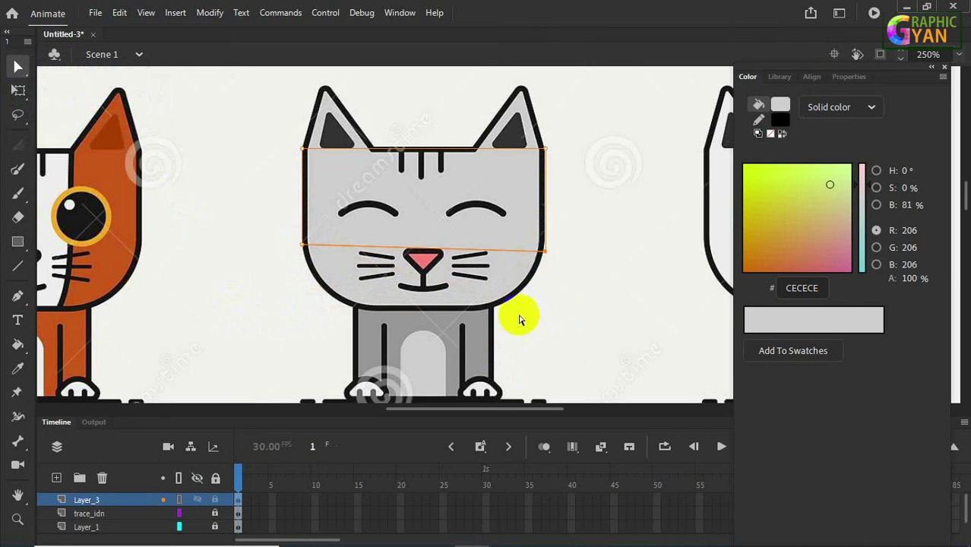
pyautogui.hotkey('ctrl', '=')
pyautogui.moveTo(544, 272); pyautogui.dragTo(441, 205)
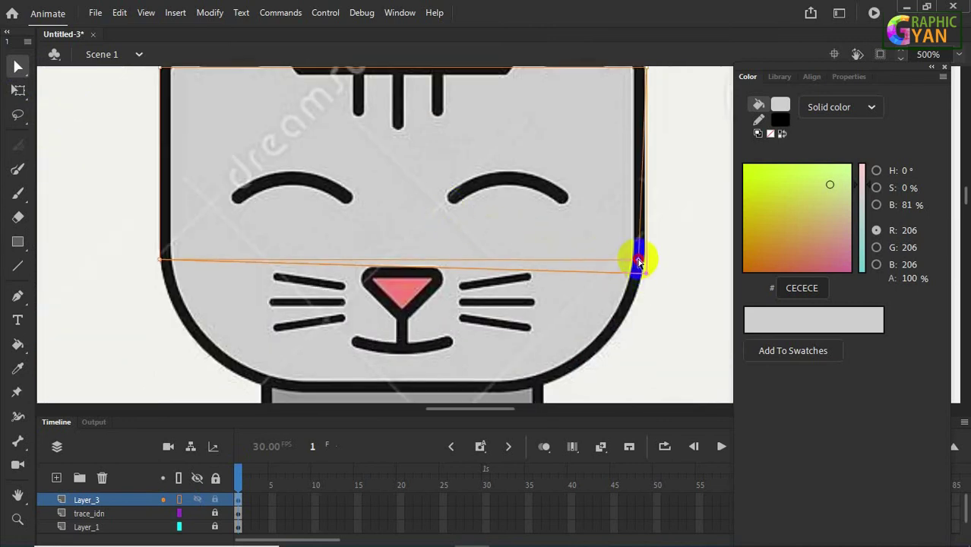
pyautogui.click(644, 258)
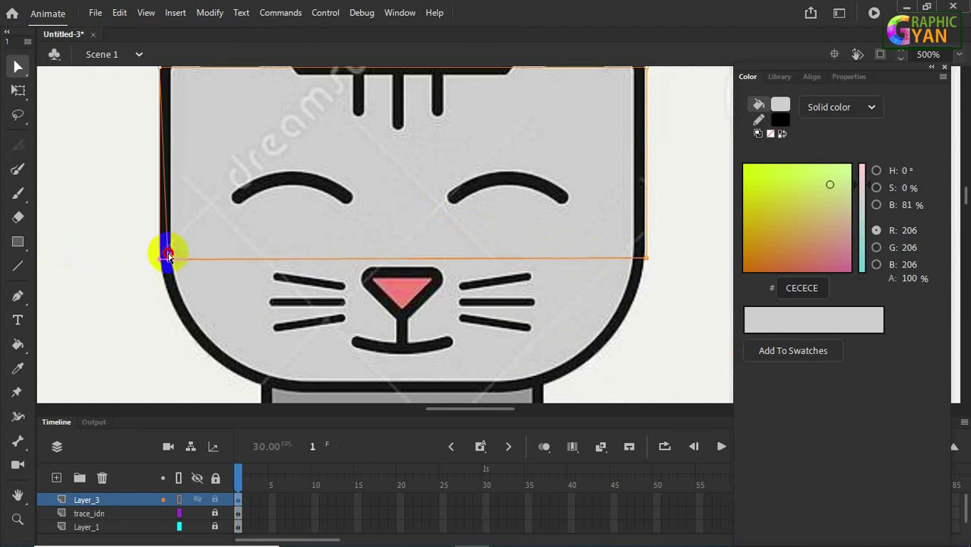
pyautogui.click(165, 252)
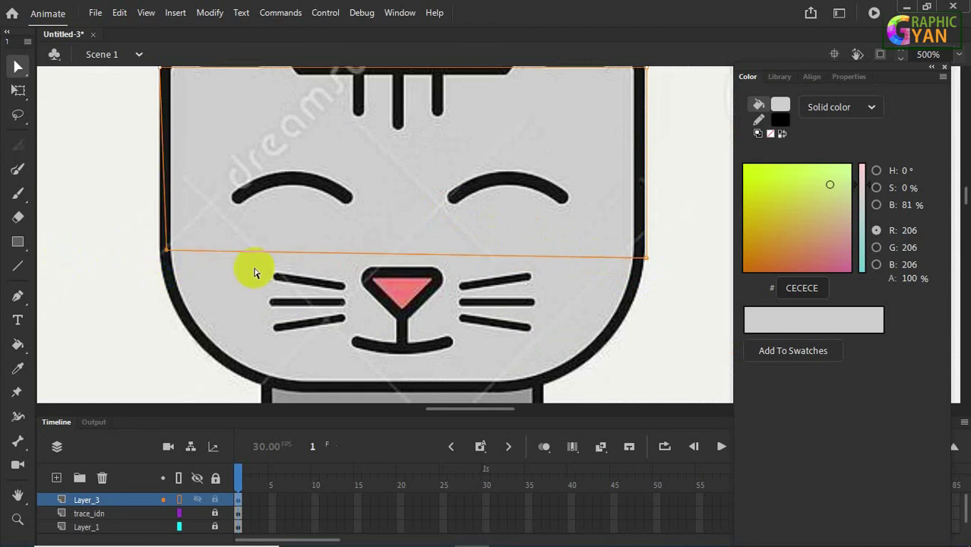
pyautogui.moveTo(381, 260); pyautogui.dragTo(365, 395)
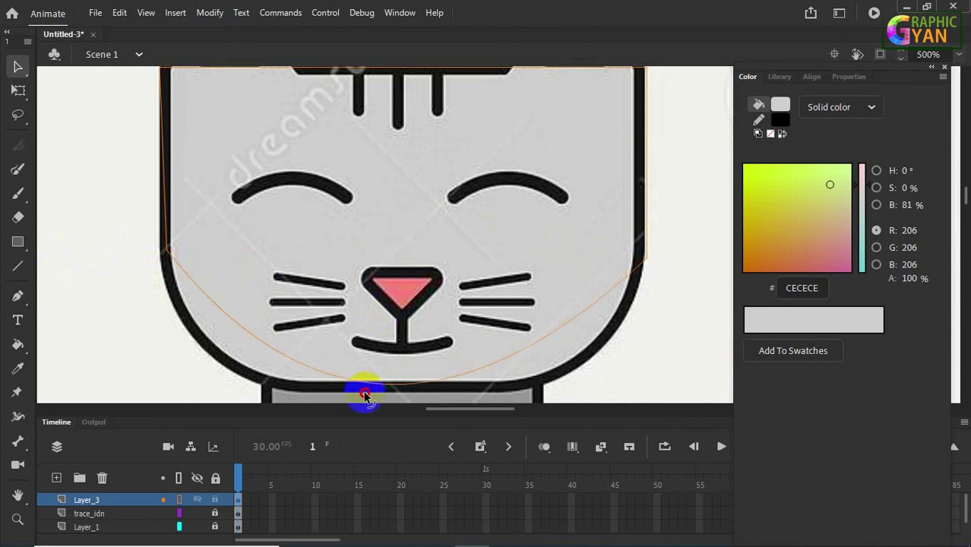
pyautogui.moveTo(499, 363); pyautogui.dragTo(412, 317)
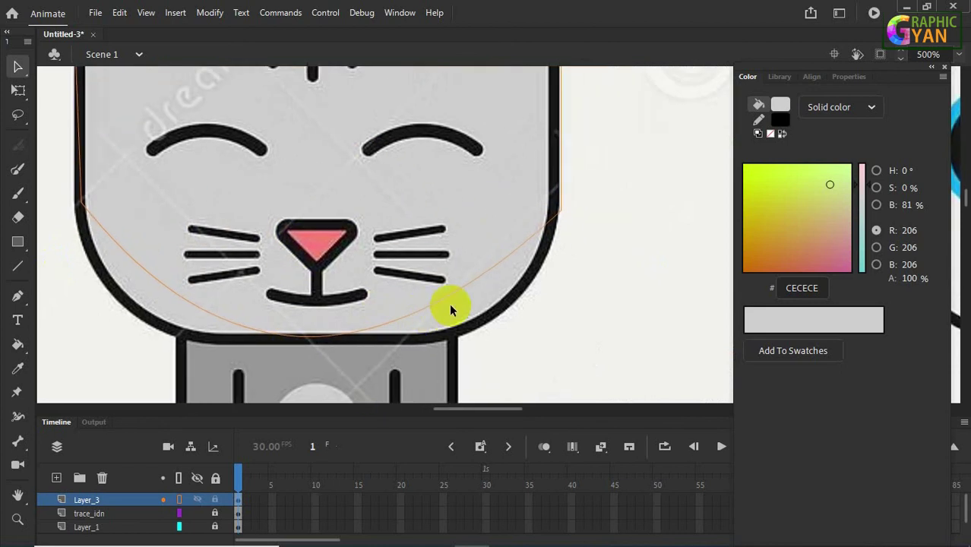
pyautogui.click(505, 257)
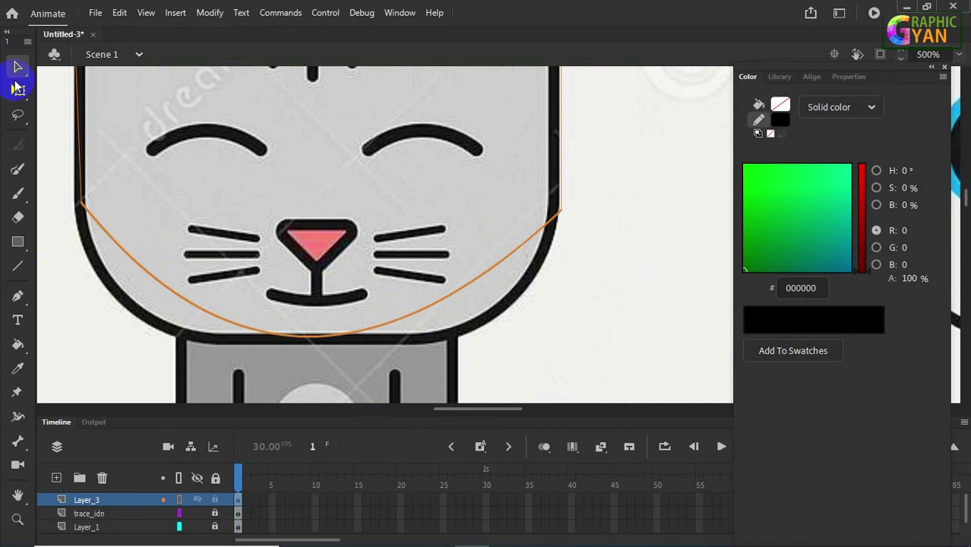
pyautogui.click(563, 208)
pyautogui.click(561, 211)
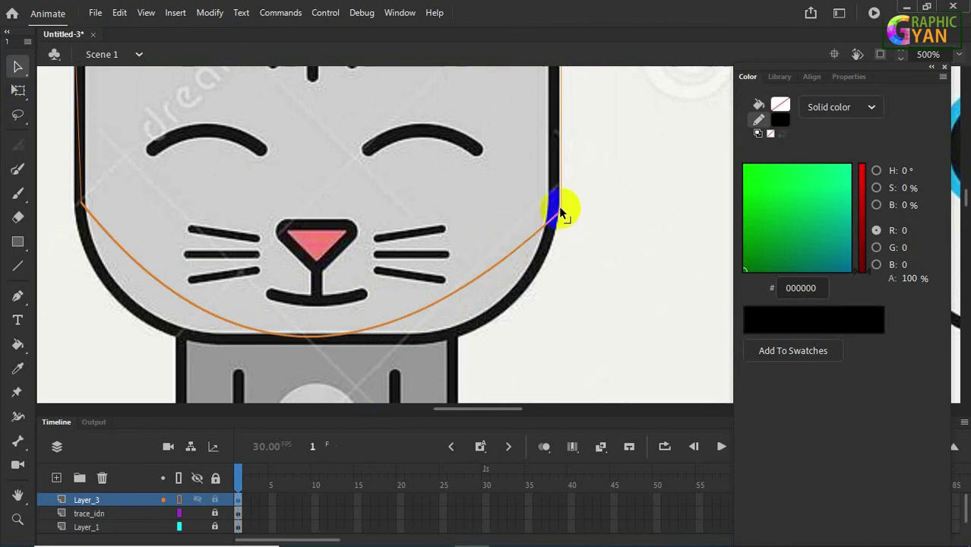
pyautogui.moveTo(560, 211); pyautogui.dragTo(478, 300)
pyautogui.moveTo(434, 303); pyautogui.dragTo(441, 320)
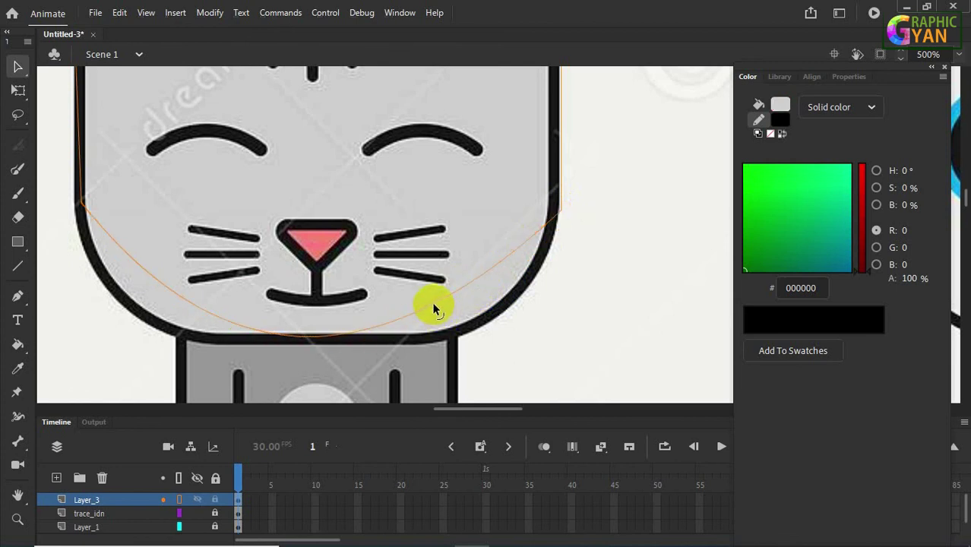
pyautogui.moveTo(434, 306)
pyautogui.mouseDown()
pyautogui.moveTo(444, 325)
pyautogui.moveTo(473, 332)
pyautogui.moveTo(467, 318)
pyautogui.mouseUp()
pyautogui.hotkey('ctrl', 'z')
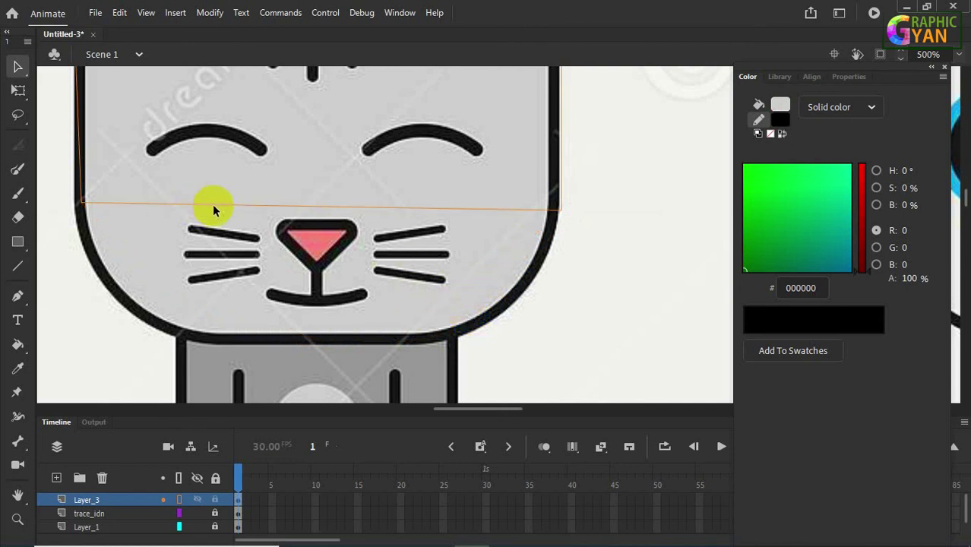
# Extend the lower edge with corner points at both ends of the chin, and bend the cheek and chin segments along the bitmap outline.
pyautogui.moveTo(277, 207); pyautogui.dragTo(213, 339)
pyautogui.moveTo(212, 337); pyautogui.dragTo(421, 340)
pyautogui.moveTo(479, 295); pyautogui.dragTo(497, 317)
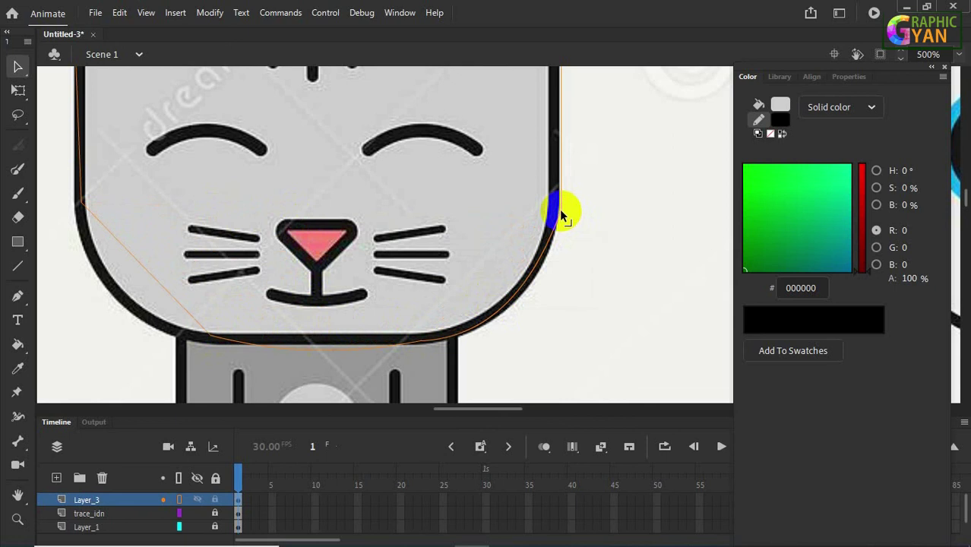
pyautogui.moveTo(561, 212); pyautogui.dragTo(553, 230)
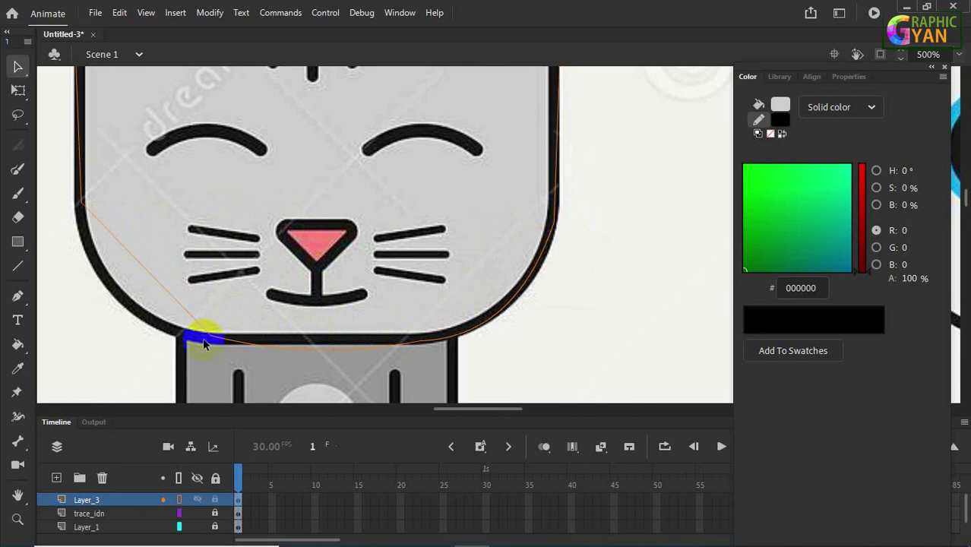
pyautogui.moveTo(203, 343); pyautogui.dragTo(134, 317)
pyautogui.moveTo(329, 348); pyautogui.dragTo(312, 343)
# Move the traced shape's upper left corner point onto the black outline at the outer base of the left ear.
pyautogui.moveTo(311, 201); pyautogui.dragTo(363, 264)
pyautogui.moveTo(310, 240); pyautogui.dragTo(319, 239)
pyautogui.click(172, 217)
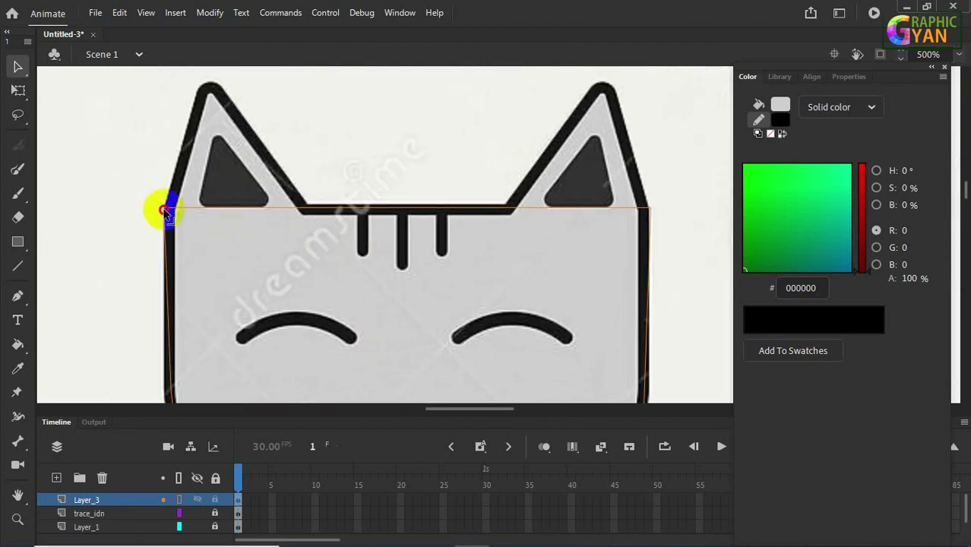
pyautogui.moveTo(166, 211); pyautogui.dragTo(172, 212)
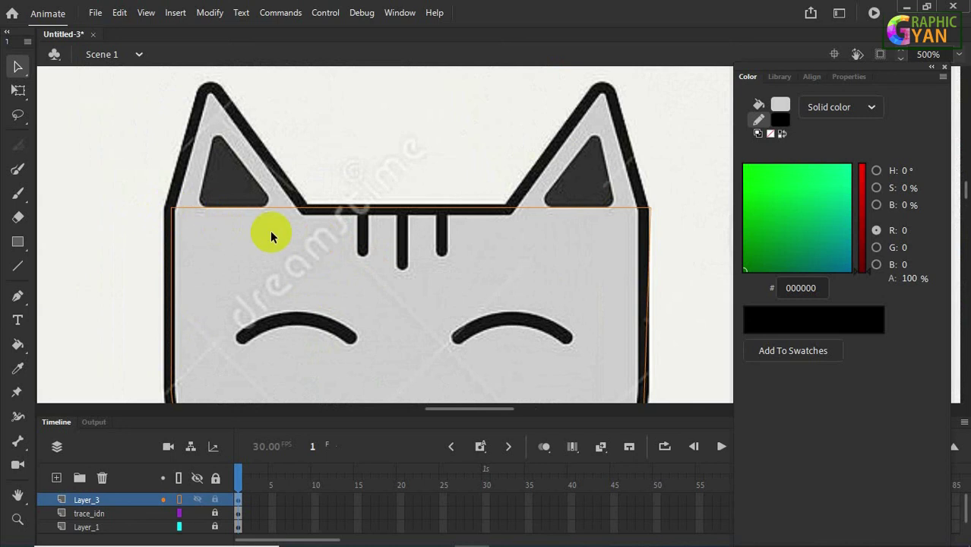
# Pull the top edge up into the left ear with points at its inner base and tip, and straighten the ear's outer side.
pyautogui.click(238, 218)
pyautogui.click(253, 212)
pyautogui.moveTo(224, 205); pyautogui.dragTo(211, 91)
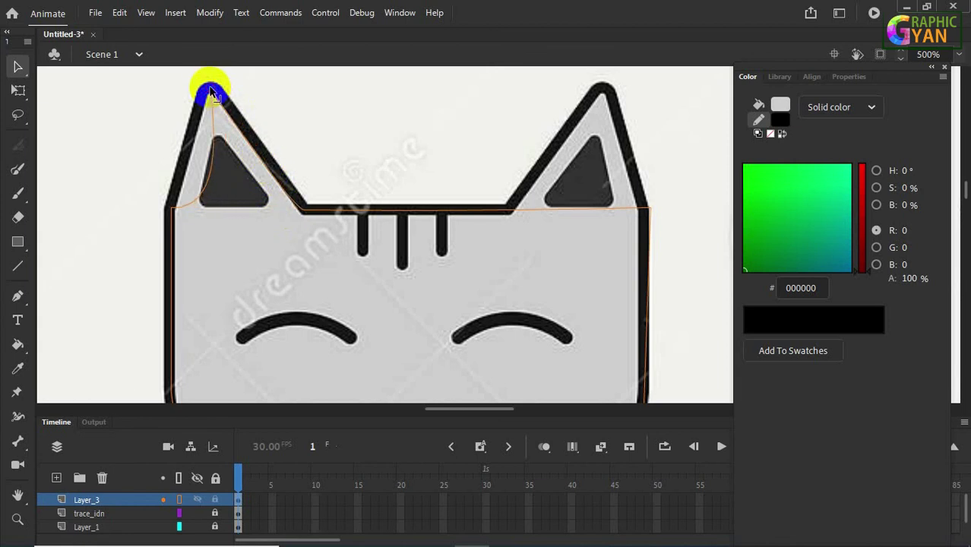
pyautogui.moveTo(210, 175); pyautogui.dragTo(197, 132)
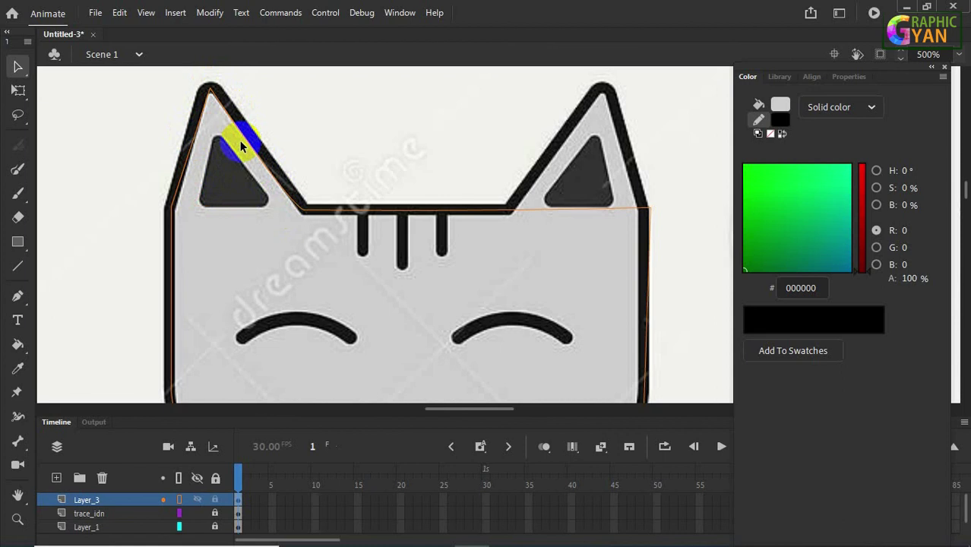
# Round the left ear's tip by shifting its point down the inner side and bending the segments along the bitmap outline.
pyautogui.hotkey('ctrl', '=')
pyautogui.moveTo(230, 239); pyautogui.dragTo(563, 384)
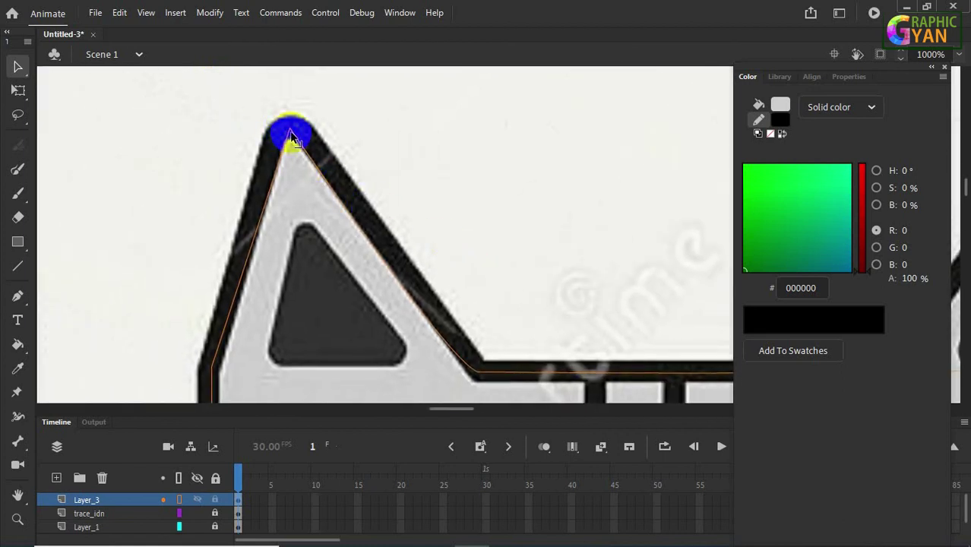
pyautogui.moveTo(291, 137); pyautogui.dragTo(329, 189)
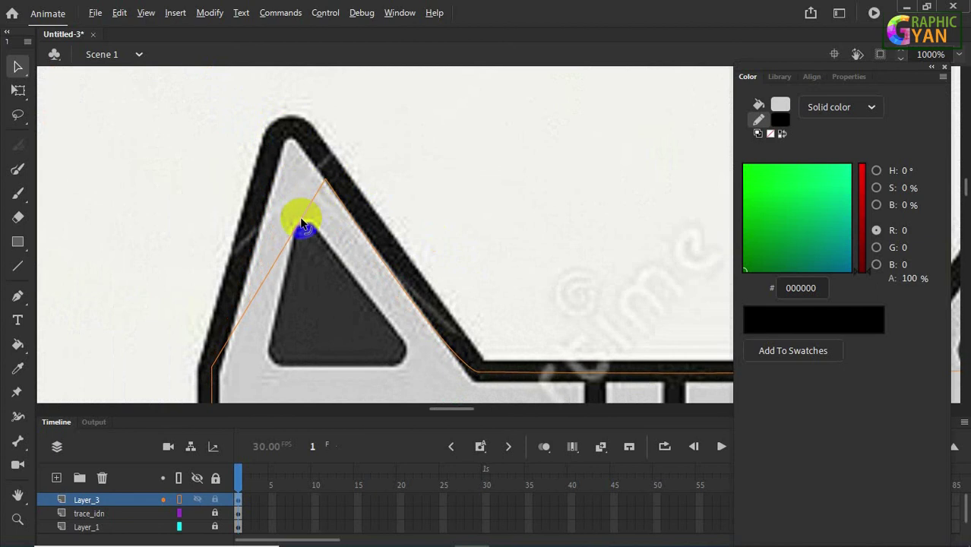
pyautogui.moveTo(302, 224); pyautogui.dragTo(285, 132)
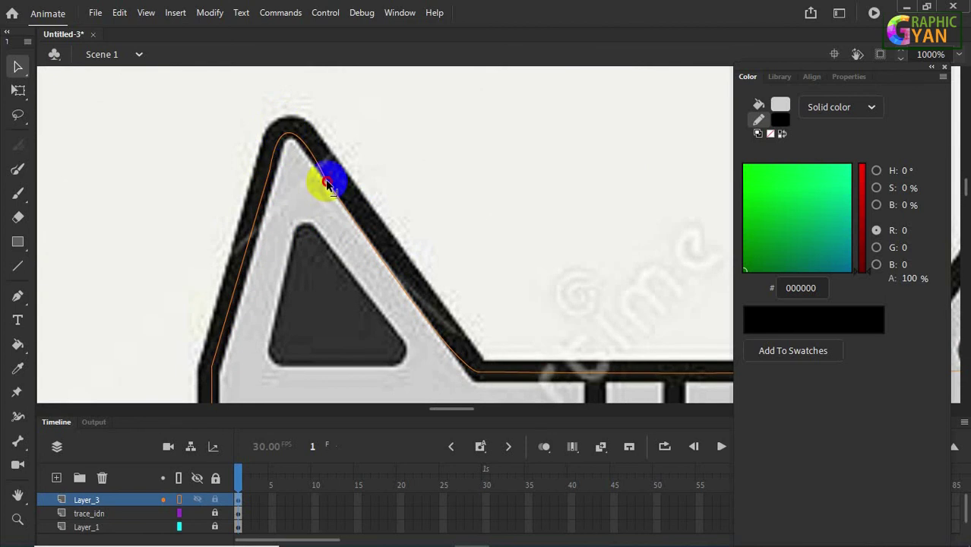
pyautogui.moveTo(326, 181); pyautogui.dragTo(332, 184)
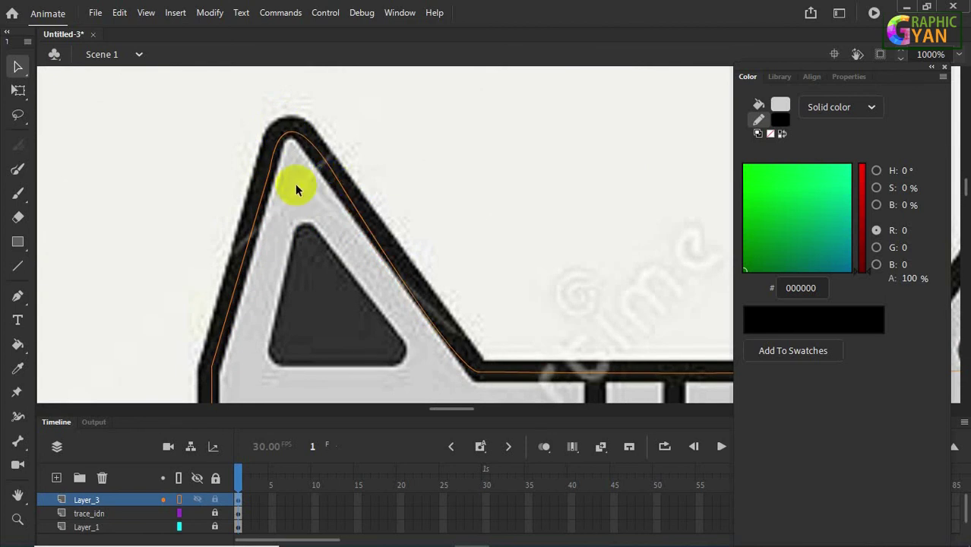
pyautogui.moveTo(269, 180); pyautogui.dragTo(270, 173)
# Pull the top edge up into the right ear, straighten the ear's outer side, and move its outer base point onto the black outline.
pyautogui.moveTo(401, 245); pyautogui.dragTo(312, 174)
pyautogui.moveTo(536, 275); pyautogui.dragTo(122, 275)
pyautogui.moveTo(501, 282); pyautogui.dragTo(445, 318)
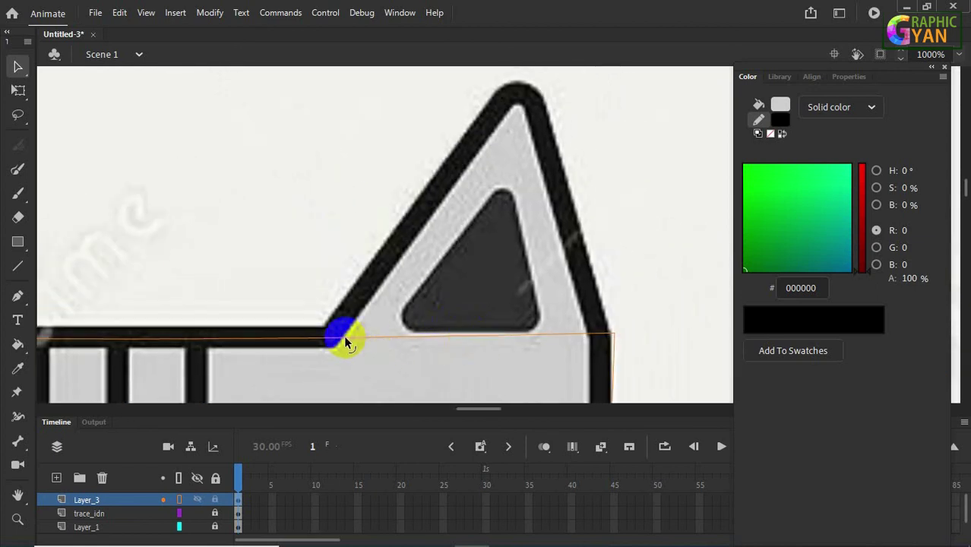
pyautogui.moveTo(345, 340); pyautogui.dragTo(533, 142)
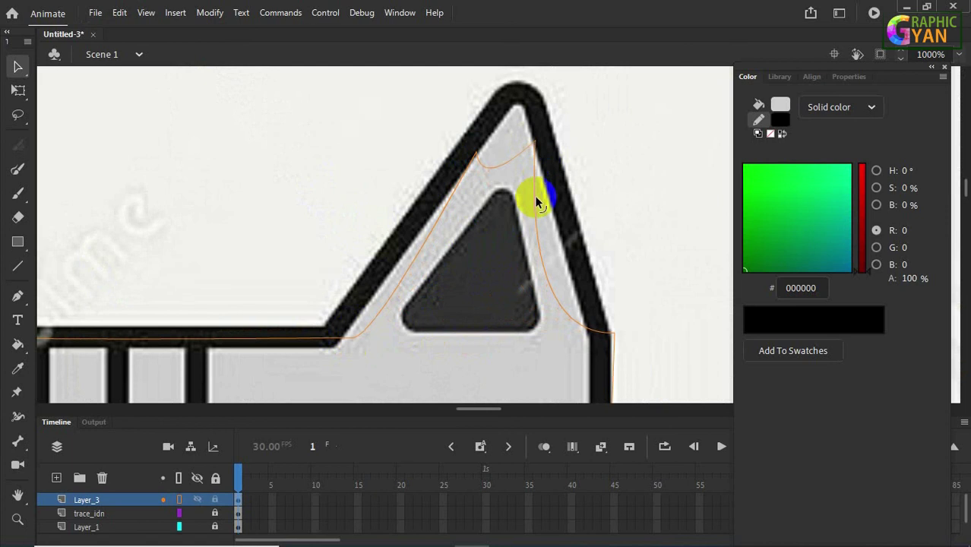
pyautogui.moveTo(536, 233); pyautogui.dragTo(569, 166)
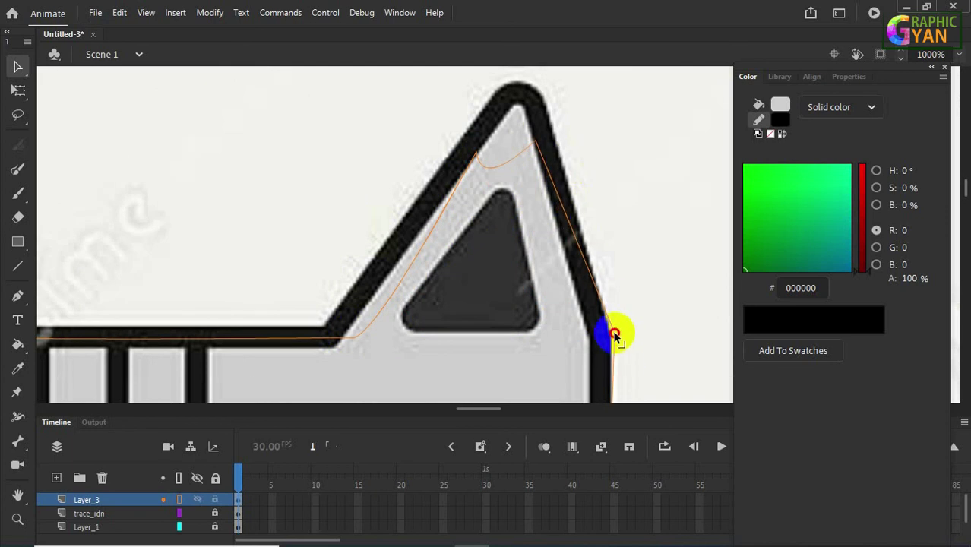
pyautogui.moveTo(615, 332); pyautogui.dragTo(602, 336)
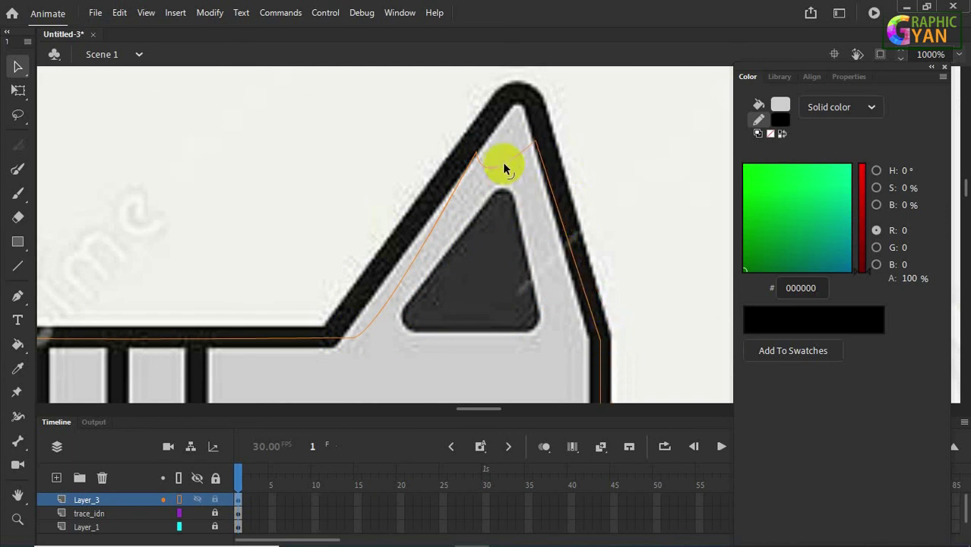
# Bend the right ear's tip upward and align its inner side and inner base point with the bitmap's black outline.
pyautogui.moveTo(503, 161); pyautogui.dragTo(530, 115)
pyautogui.moveTo(501, 164); pyautogui.dragTo(514, 105)
pyautogui.click(471, 162)
pyautogui.moveTo(465, 179)
pyautogui.mouseDown()
pyautogui.moveTo(464, 161)
pyautogui.moveTo(363, 283)
pyautogui.moveTo(360, 336)
pyautogui.moveTo(346, 334)
pyautogui.moveTo(352, 327)
pyautogui.moveTo(338, 338)
pyautogui.mouseUp()
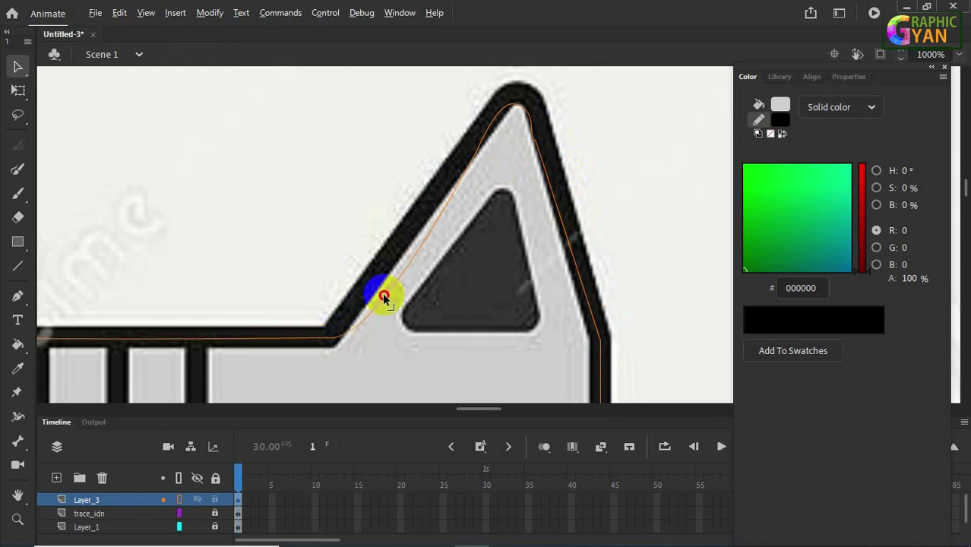
pyautogui.moveTo(383, 296)
pyautogui.mouseDown()
pyautogui.moveTo(374, 285)
pyautogui.moveTo(387, 287)
pyautogui.moveTo(384, 277)
pyautogui.moveTo(377, 301)
pyautogui.moveTo(386, 279)
pyautogui.moveTo(331, 306)
pyautogui.moveTo(330, 330)
pyautogui.moveTo(302, 326)
pyautogui.moveTo(304, 335)
pyautogui.mouseUp()
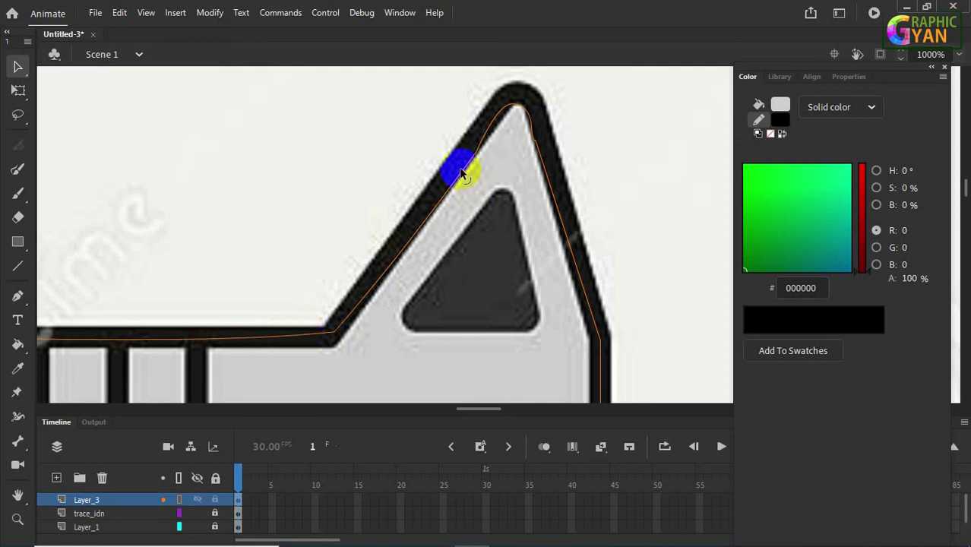
pyautogui.moveTo(462, 173); pyautogui.dragTo(471, 150)
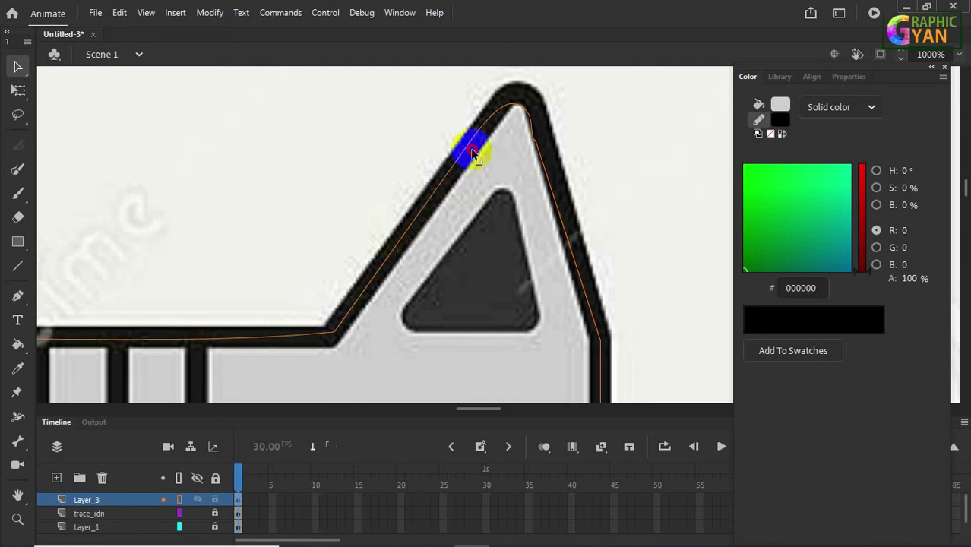
# Round the right ear's tip by shifting its outer point down the side and bending the tip along the black outline.
pyautogui.moveTo(535, 142); pyautogui.dragTo(549, 171)
pyautogui.moveTo(518, 301)
pyautogui.mouseDown()
pyautogui.moveTo(531, 291)
pyautogui.moveTo(535, 304)
pyautogui.mouseUp()
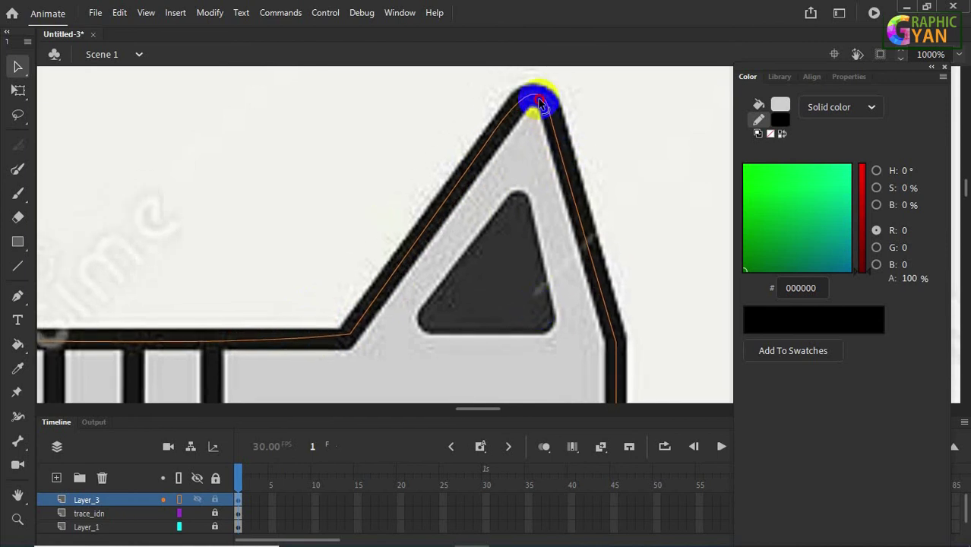
pyautogui.moveTo(529, 234); pyautogui.dragTo(553, 129)
pyautogui.moveTo(497, 281); pyautogui.dragTo(531, 209)
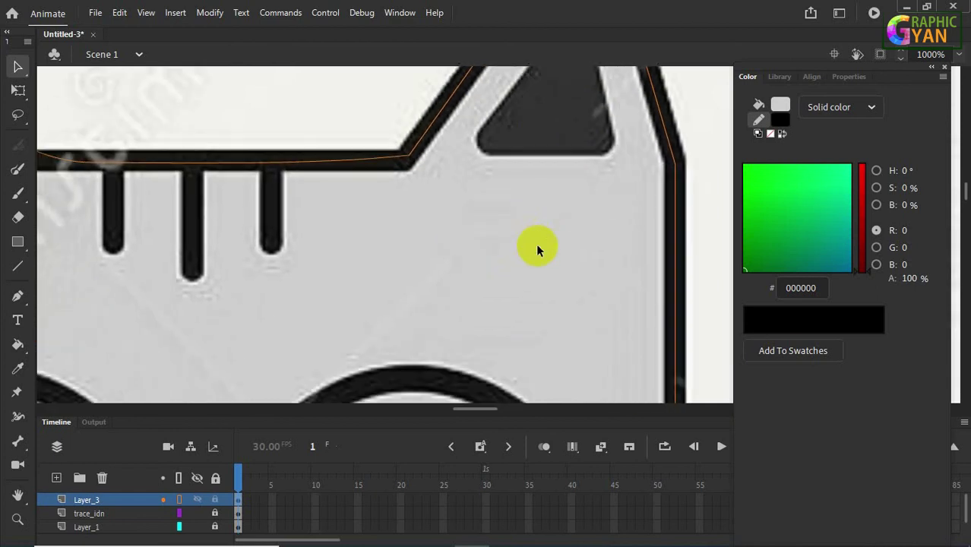
# Reshape the cut-off segment at the left ear's inner base into a sharp corner on the black outline.
pyautogui.scroll(-4, 536, 244)
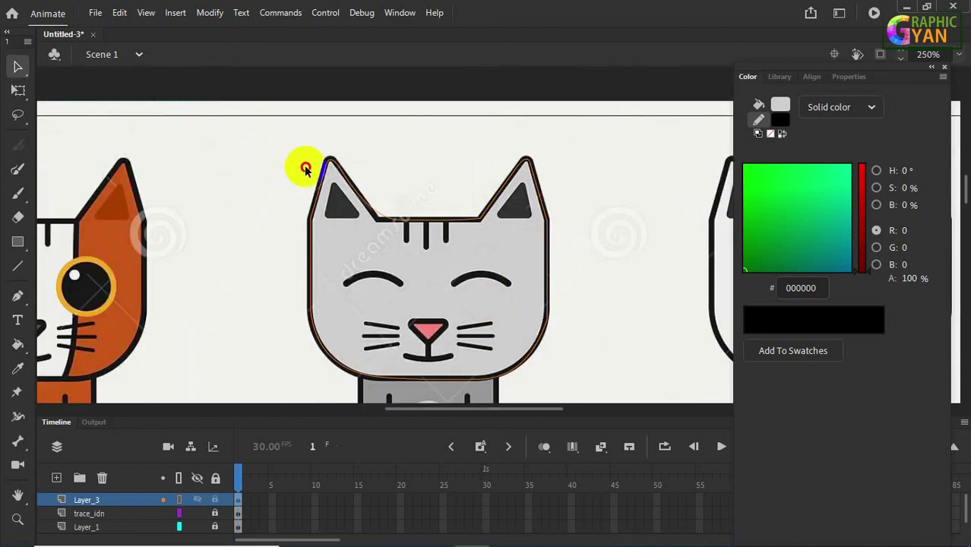
pyautogui.moveTo(305, 168)
pyautogui.mouseDown()
pyautogui.moveTo(488, 325)
pyautogui.moveTo(582, 380)
pyautogui.mouseUp()
pyautogui.moveTo(278, 142)
pyautogui.mouseDown()
pyautogui.moveTo(460, 285)
pyautogui.moveTo(577, 397)
pyautogui.mouseUp()
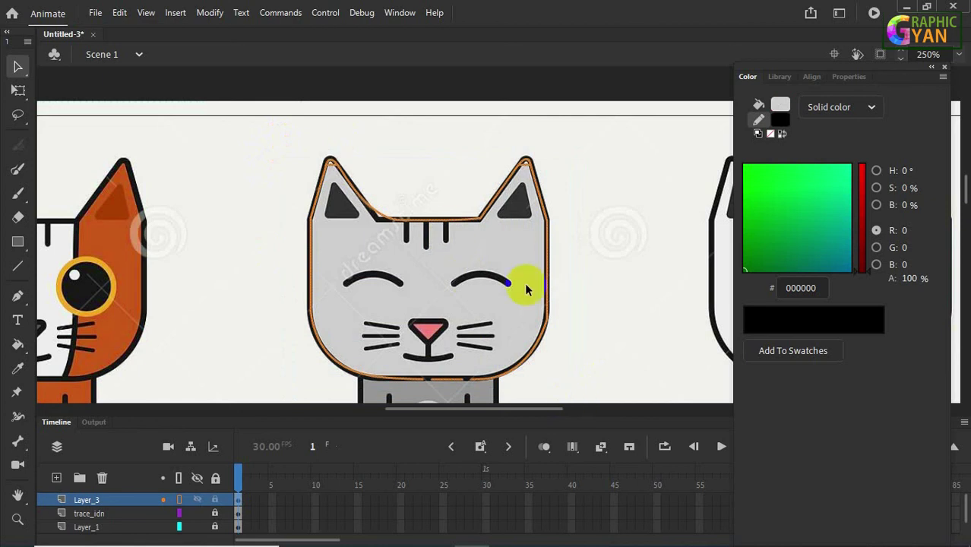
pyautogui.scroll(4, 443, 255)
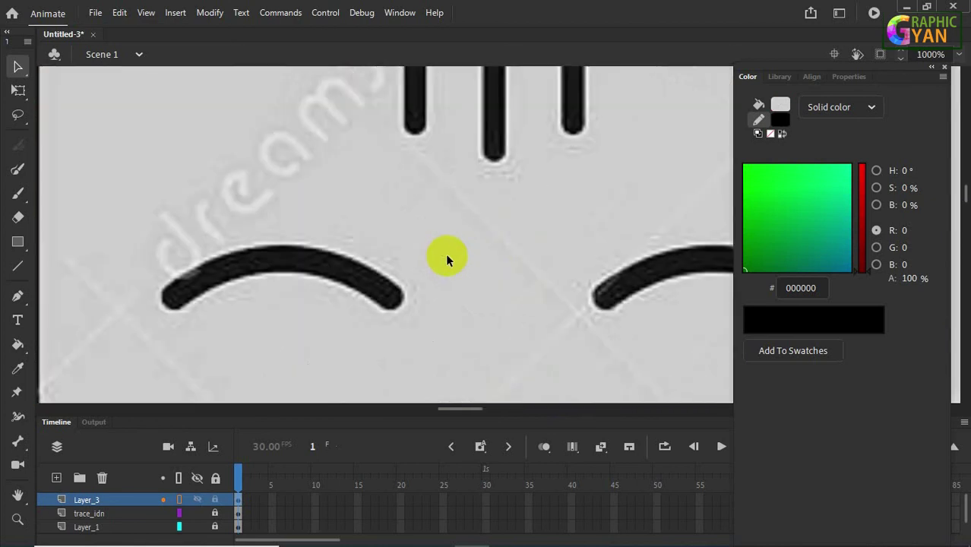
pyautogui.moveTo(414, 221); pyautogui.dragTo(405, 251)
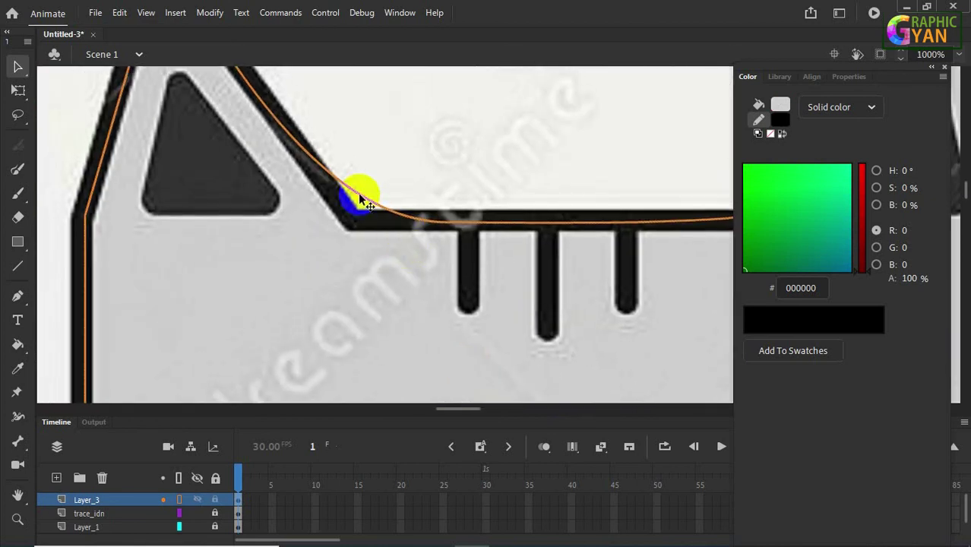
pyautogui.moveTo(366, 196); pyautogui.dragTo(358, 215)
# Delete the stray pieces cutting across the ear tips of the traced head.
pyautogui.scroll(-2, 466, 280)
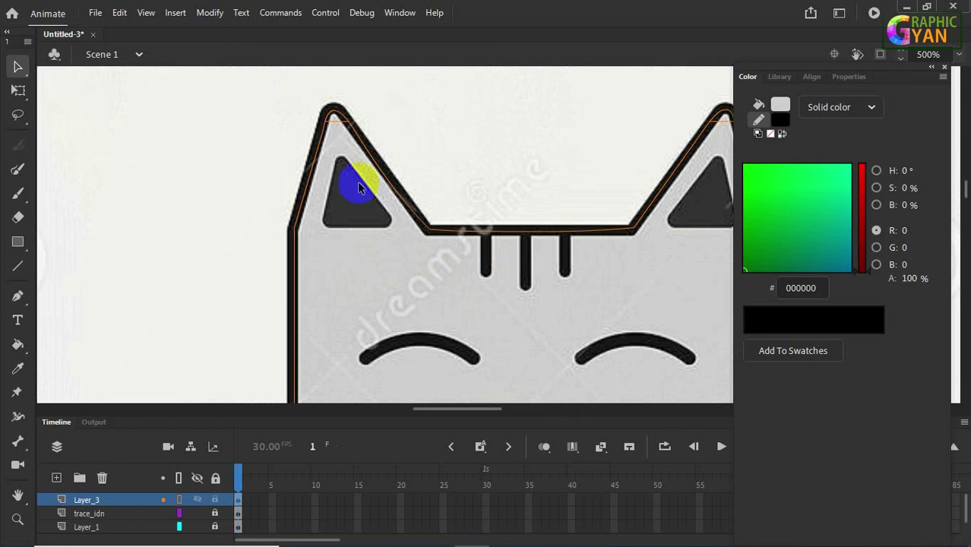
pyautogui.click(344, 126)
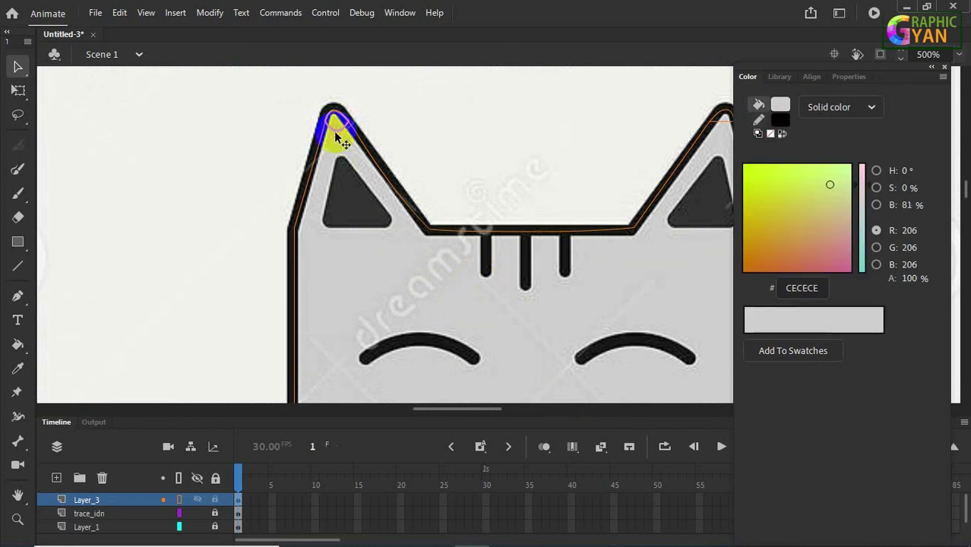
pyautogui.press('Delete')
pyautogui.moveTo(523, 293); pyautogui.dragTo(458, 265)
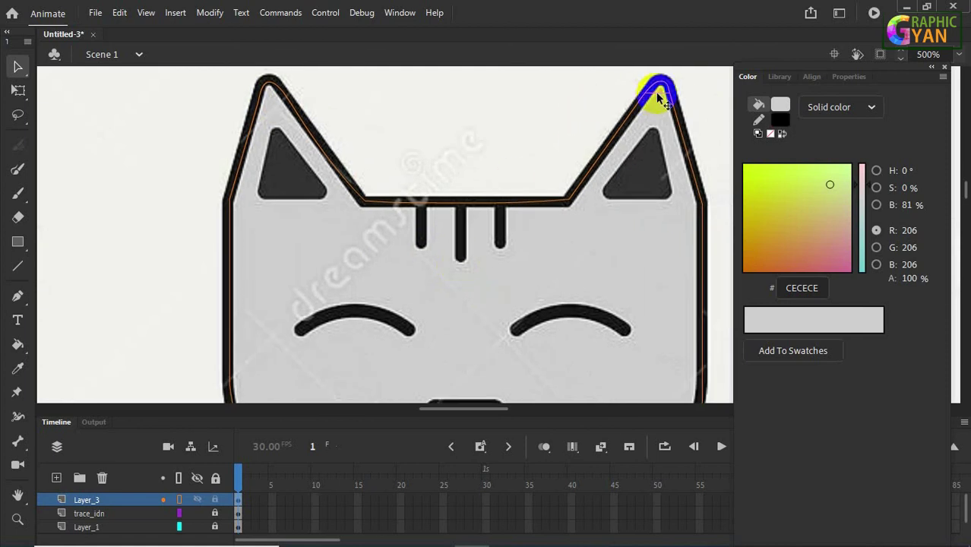
pyautogui.hotkey('ctrl', '-')
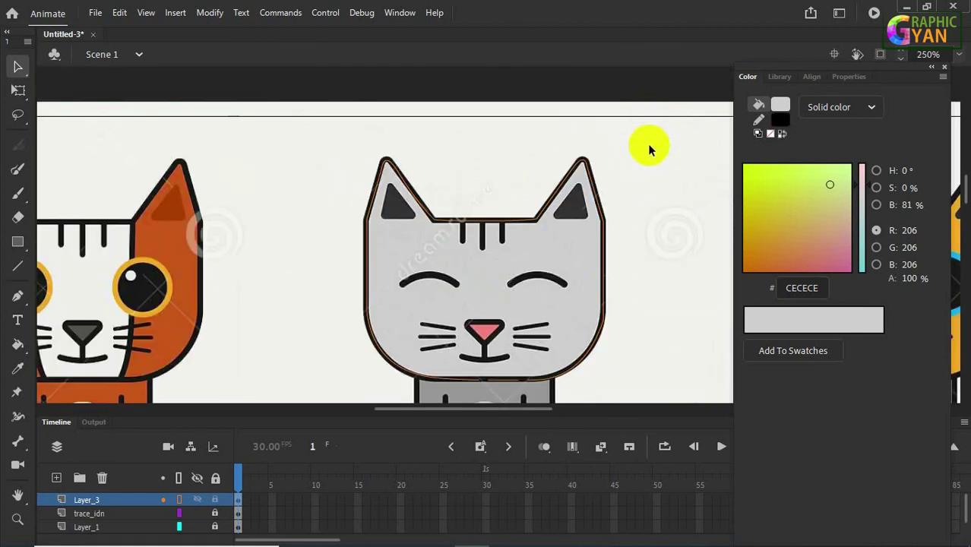
# Try to fill the traced head outline with CECECE using the Paint Bucket.
pyautogui.press('i')
pyautogui.click(580, 248)
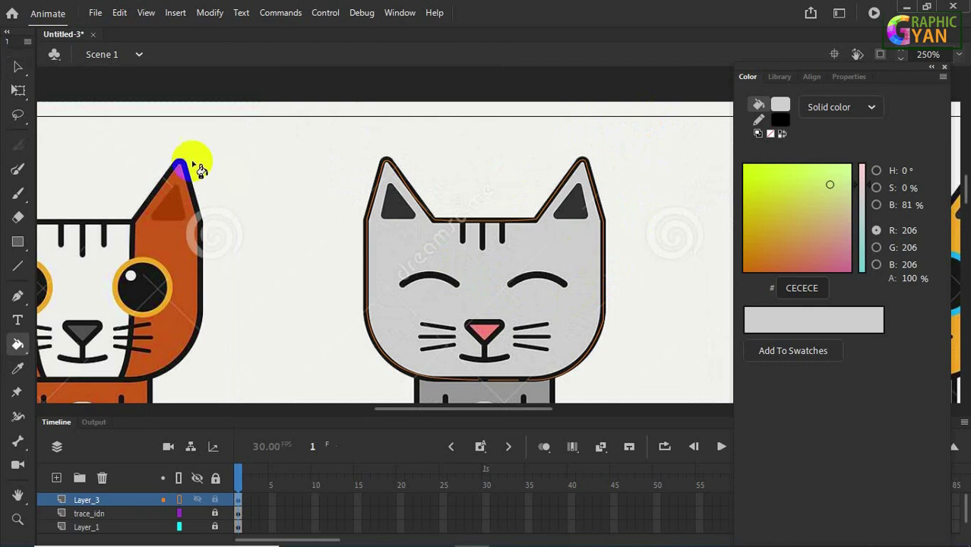
pyautogui.click(18, 66)
pyautogui.moveTo(351, 158)
pyautogui.mouseDown()
pyautogui.moveTo(585, 336)
pyautogui.moveTo(647, 401)
pyautogui.mouseUp()
pyautogui.press('k')
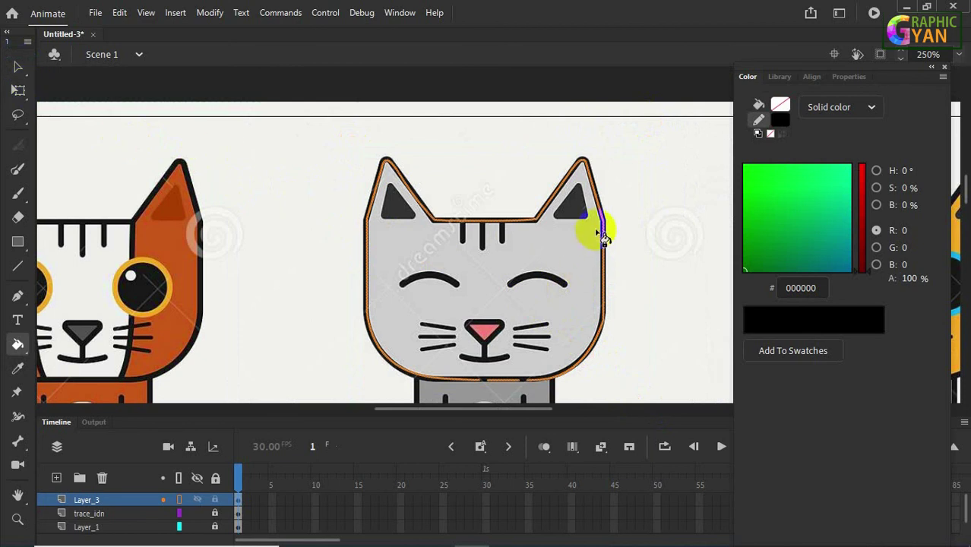
# Close the gaps in the traced chin line by joining its open ends along the bitmap outline.
pyautogui.scroll(4, 559, 366)
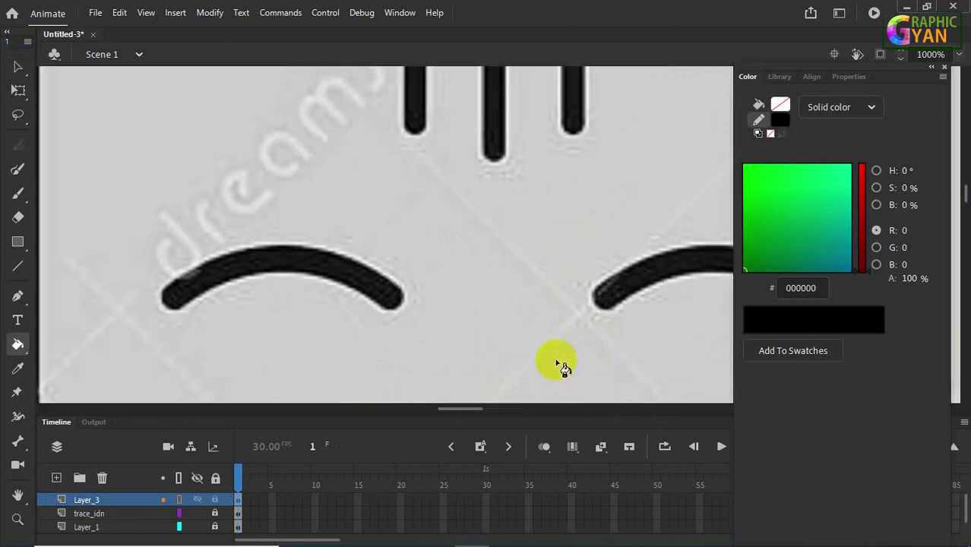
pyautogui.moveTo(559, 365); pyautogui.dragTo(526, 152)
pyautogui.moveTo(552, 314); pyautogui.dragTo(522, 171)
pyautogui.moveTo(521, 333); pyautogui.dragTo(498, 295)
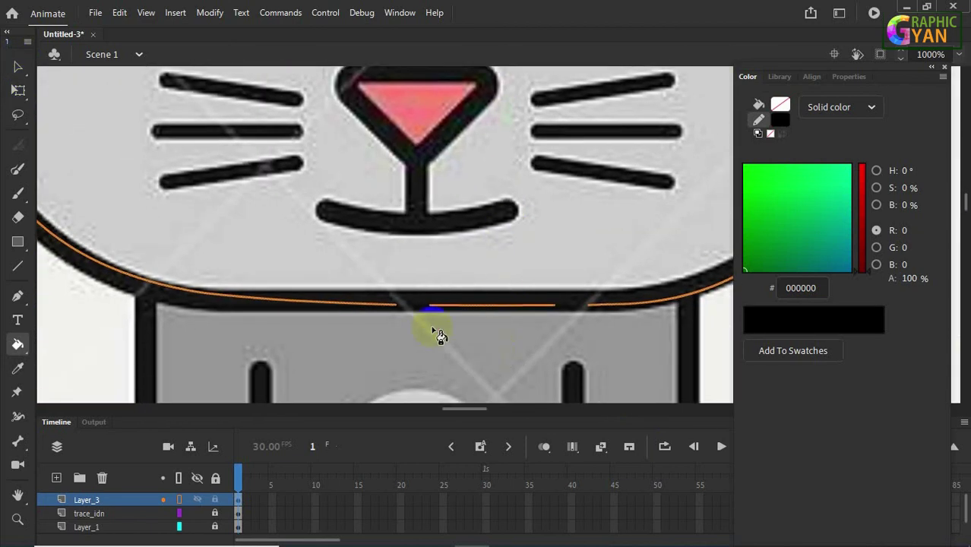
pyautogui.press('n')
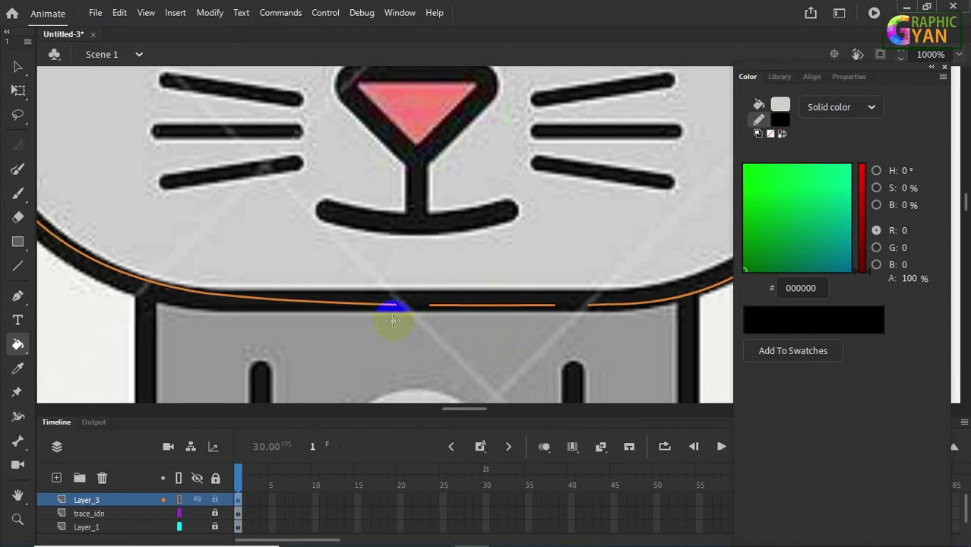
pyautogui.click(394, 312)
pyautogui.press('v')
pyautogui.moveTo(394, 303); pyautogui.dragTo(545, 317)
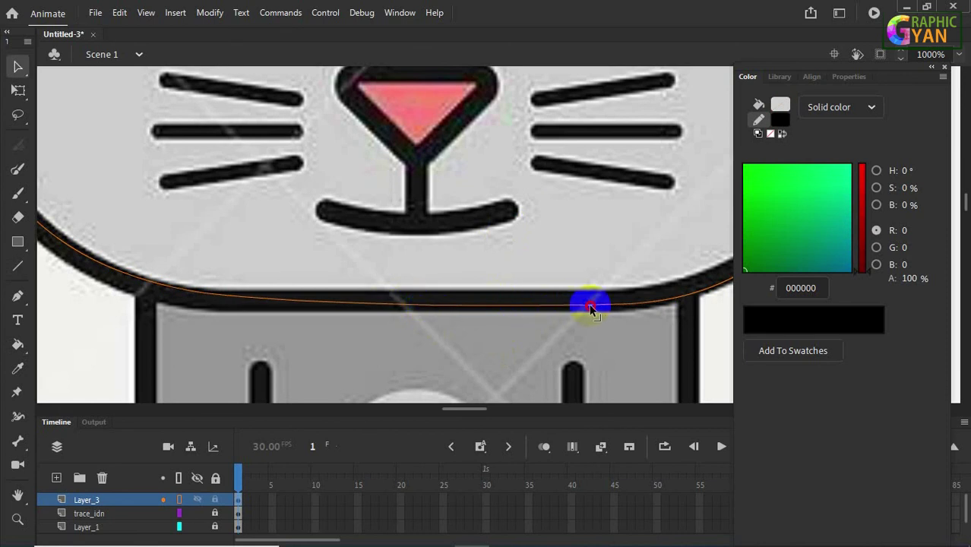
# Select the closed head outline and fill its interior with CECECE.
pyautogui.press('k')
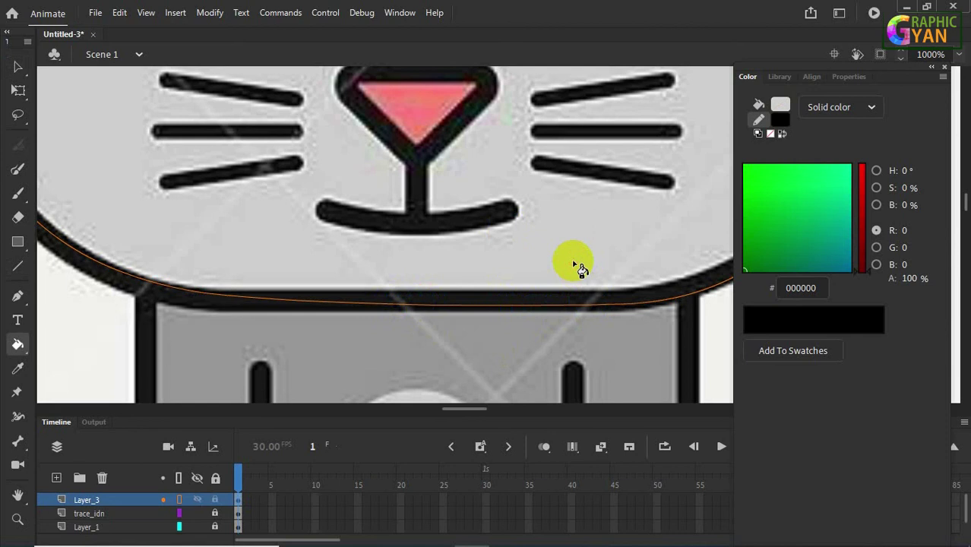
pyautogui.scroll(-6, 580, 268)
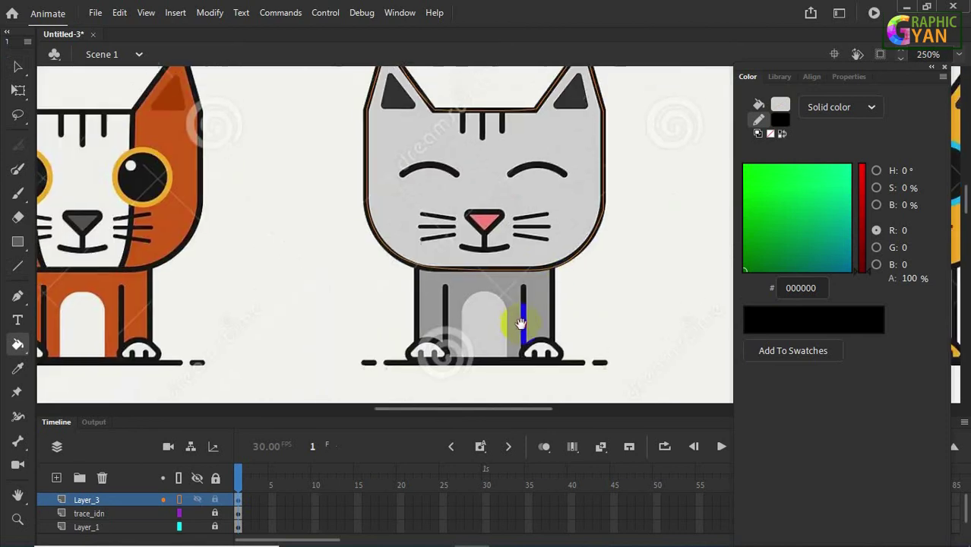
pyautogui.click(18, 67)
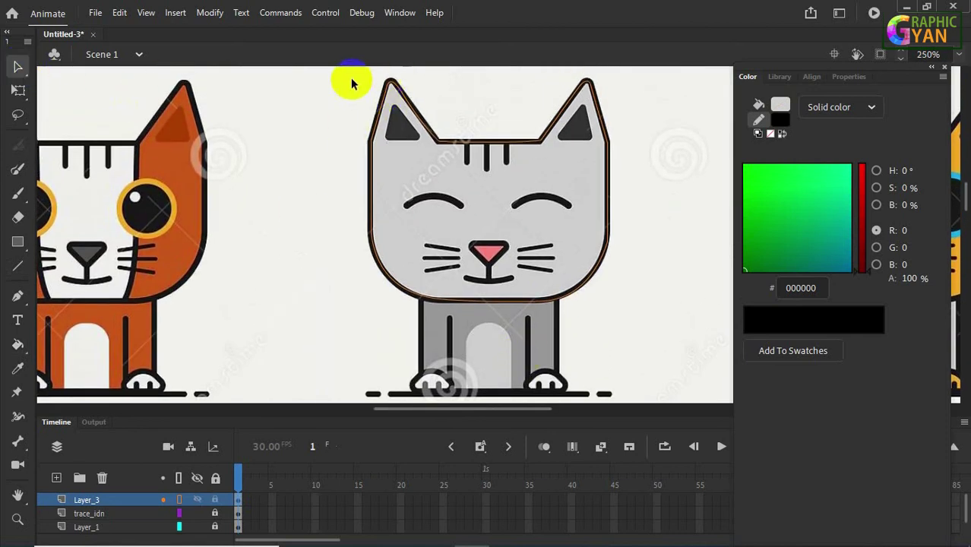
pyautogui.moveTo(351, 75)
pyautogui.mouseDown()
pyautogui.moveTo(462, 119)
pyautogui.moveTo(661, 282)
pyautogui.moveTo(669, 343)
pyautogui.mouseUp()
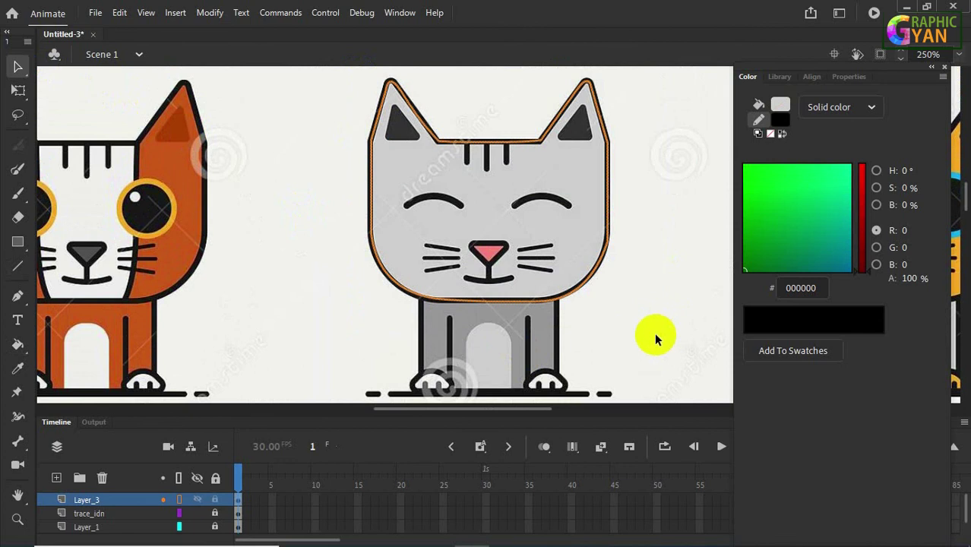
pyautogui.moveTo(628, 278); pyautogui.dragTo(613, 300)
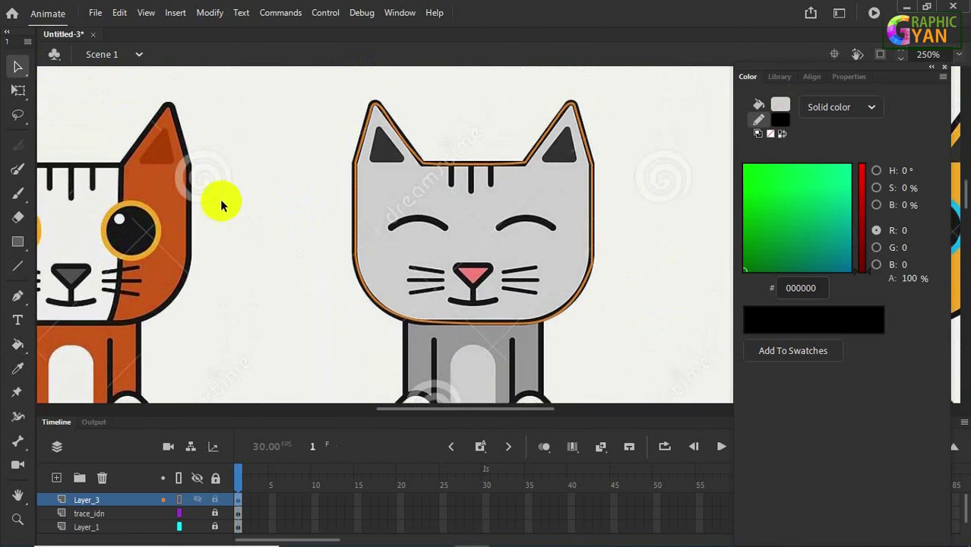
pyautogui.press('k')
pyautogui.click(413, 241)
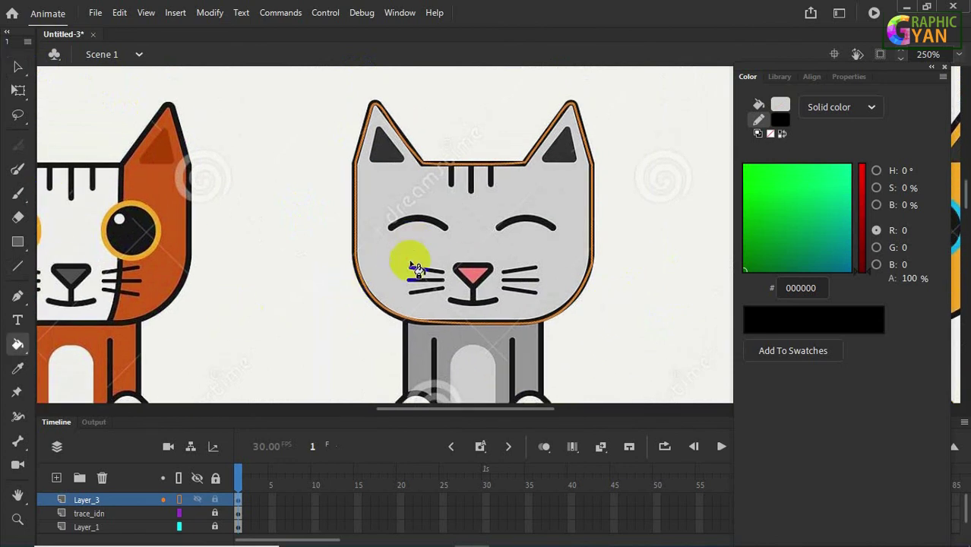
# Turn off the outline display of Layer_3 and deselect the filled head.
pyautogui.click(179, 500)
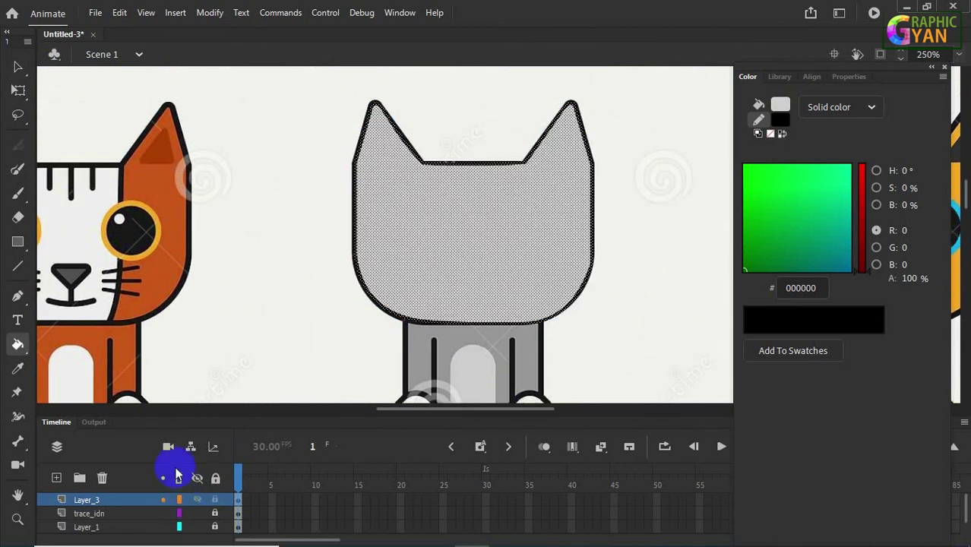
pyautogui.click(15, 68)
pyautogui.click(272, 206)
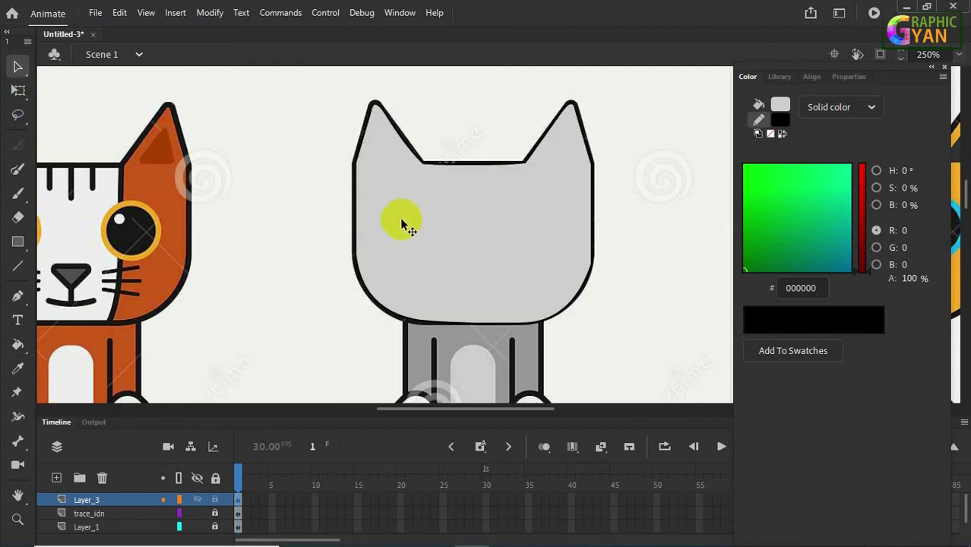
# Select the whole filled head and move it straight up, clear of the grey cat's face in the bitmap.
pyautogui.moveTo(311, 85); pyautogui.dragTo(606, 323)
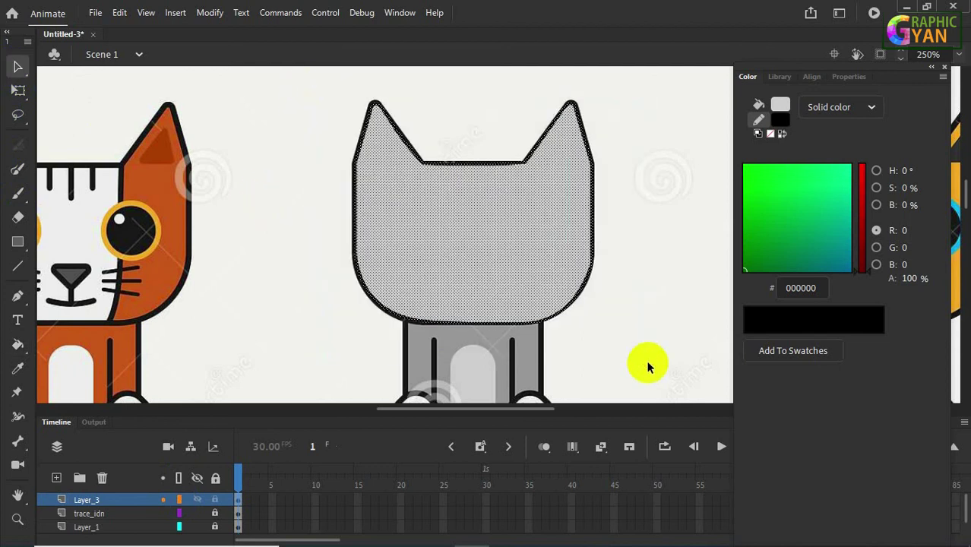
pyautogui.hotkey('ctrl', '-')
pyautogui.moveTo(505, 260); pyautogui.dragTo(487, 140)
pyautogui.moveTo(82, 152); pyautogui.dragTo(258, 302)
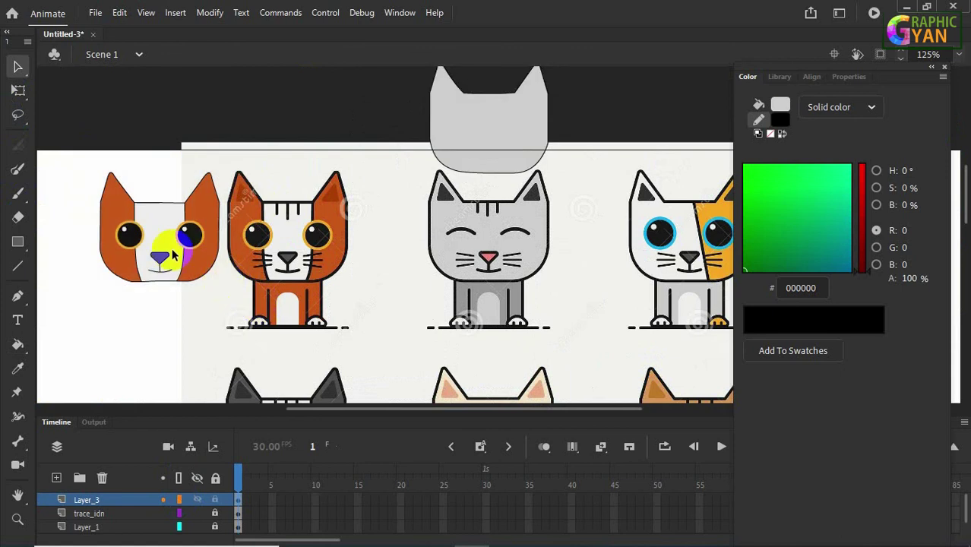
pyautogui.moveTo(172, 250); pyautogui.dragTo(224, 129)
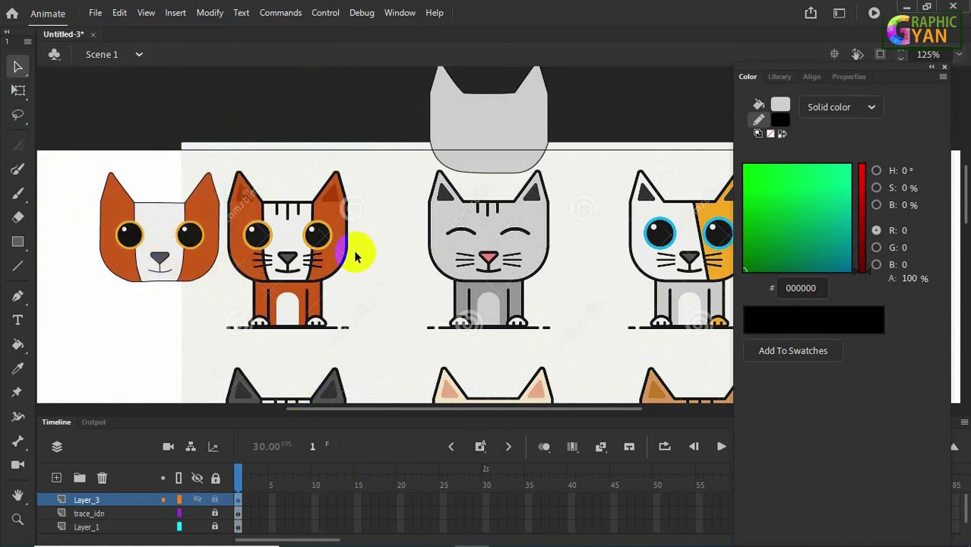
pyautogui.click(183, 254)
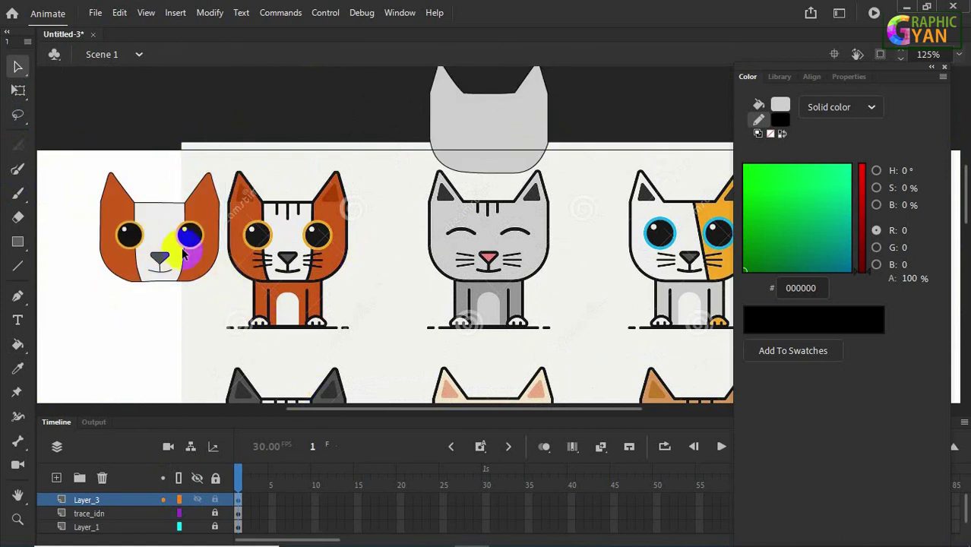
# Switch to the Line tool at the white-and-orange cat's head and set the stroke colour to red FF0000.
pyautogui.moveTo(559, 271); pyautogui.dragTo(435, 327)
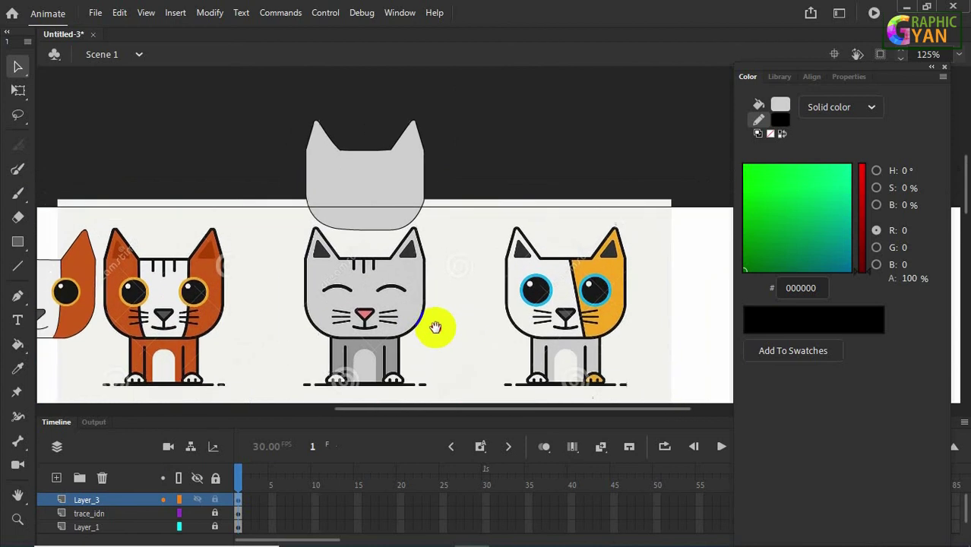
pyautogui.moveTo(577, 308); pyautogui.dragTo(539, 271)
pyautogui.hotkey('ctrl', '=')
pyautogui.hotkey('ctrl', '=')
pyautogui.scroll(-2, 550, 258)
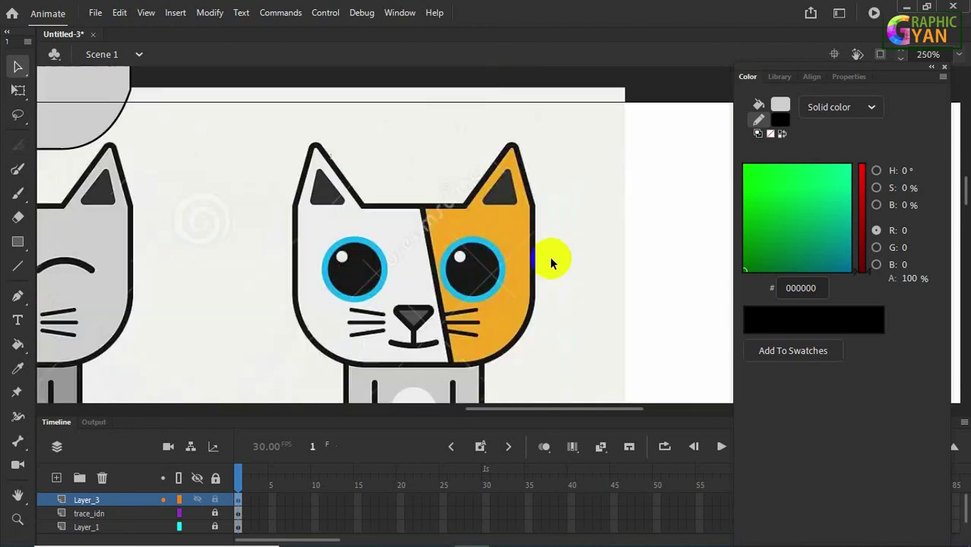
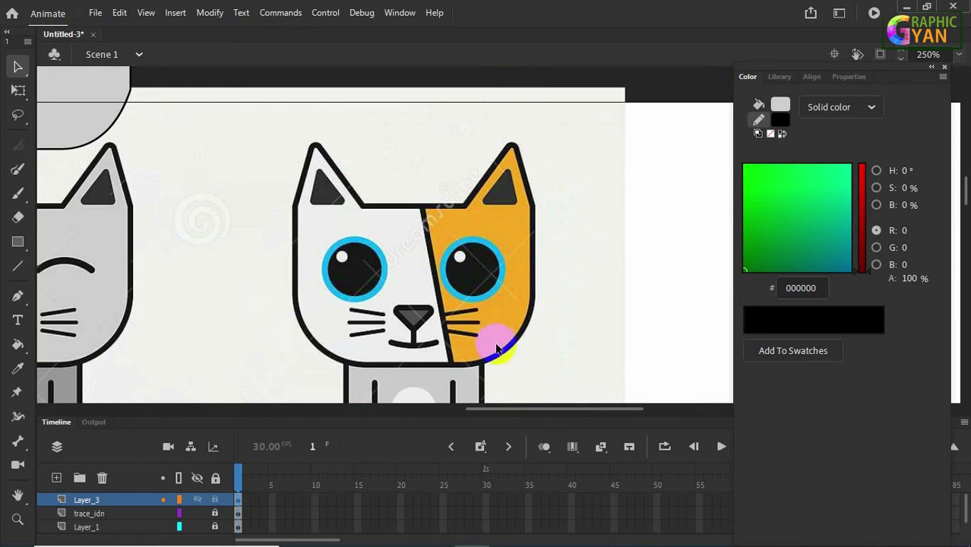
pyautogui.moveTo(498, 349); pyautogui.dragTo(509, 311)
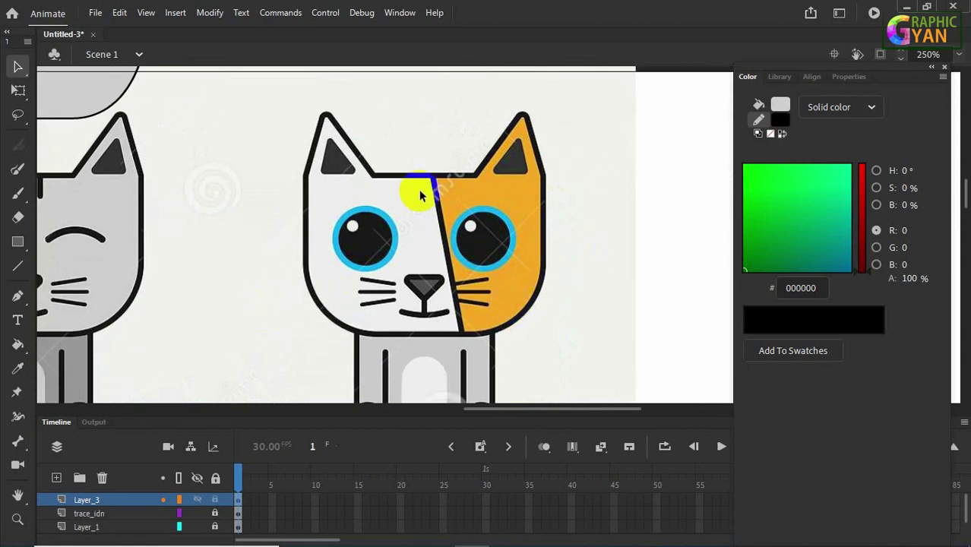
pyautogui.press('l')
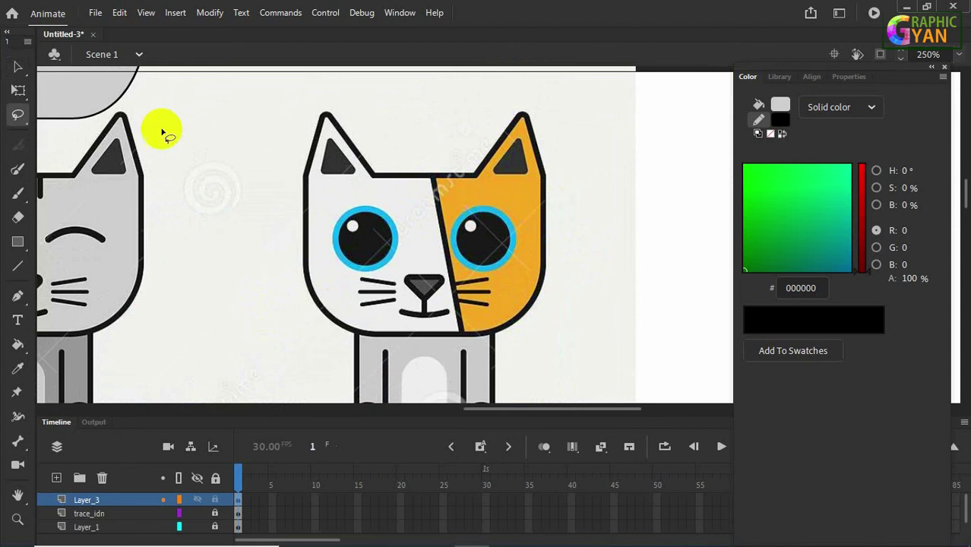
pyautogui.click(17, 270)
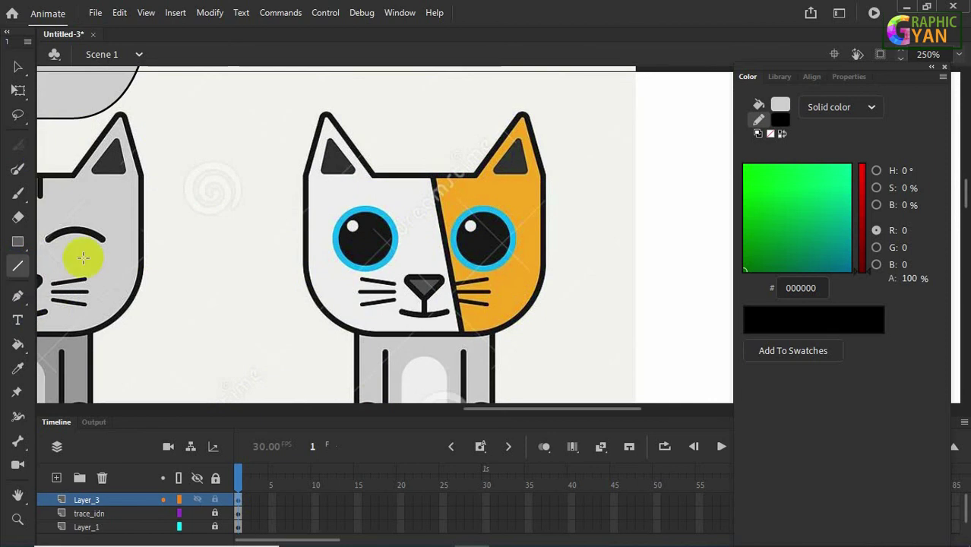
pyautogui.hotkey('ctrl', '=')
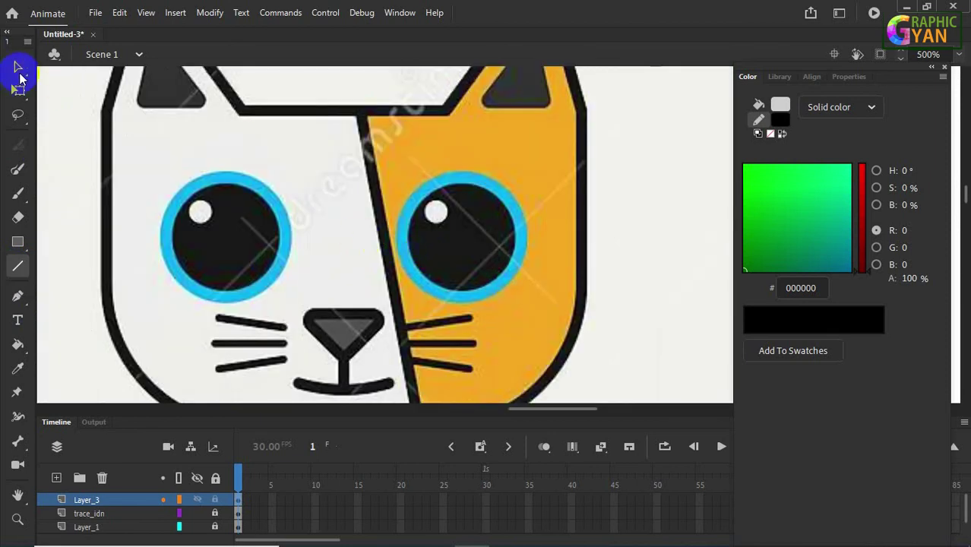
pyautogui.scroll(3, 308, 228)
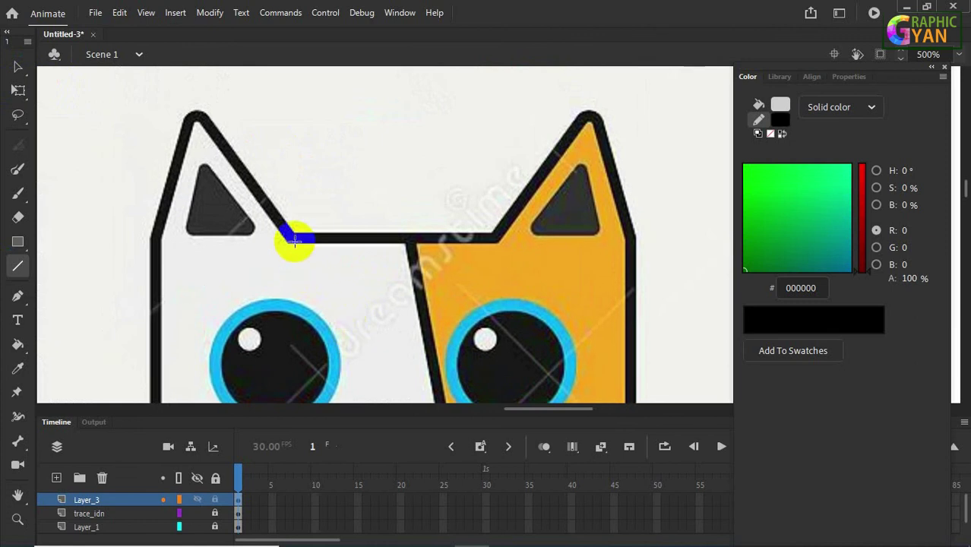
pyautogui.moveTo(295, 240); pyautogui.dragTo(492, 237)
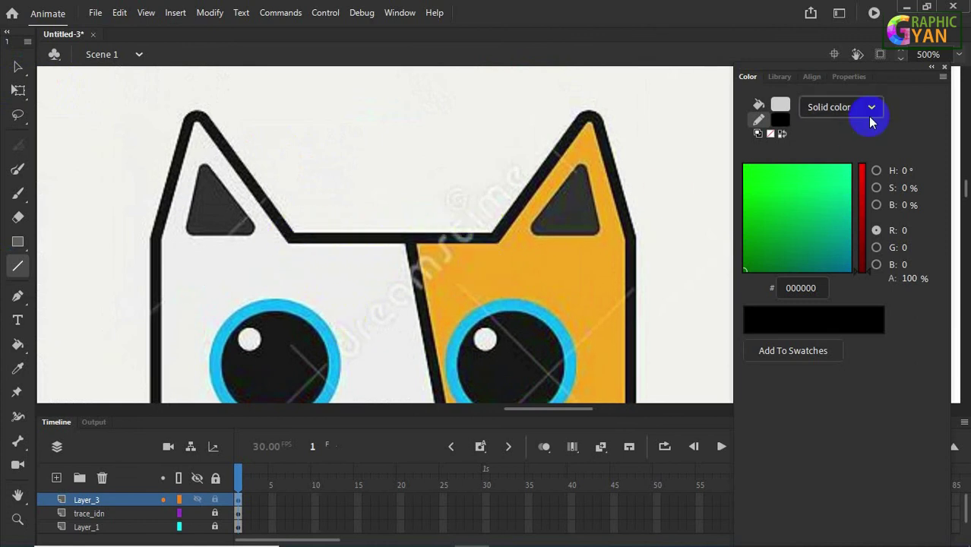
pyautogui.click(780, 120)
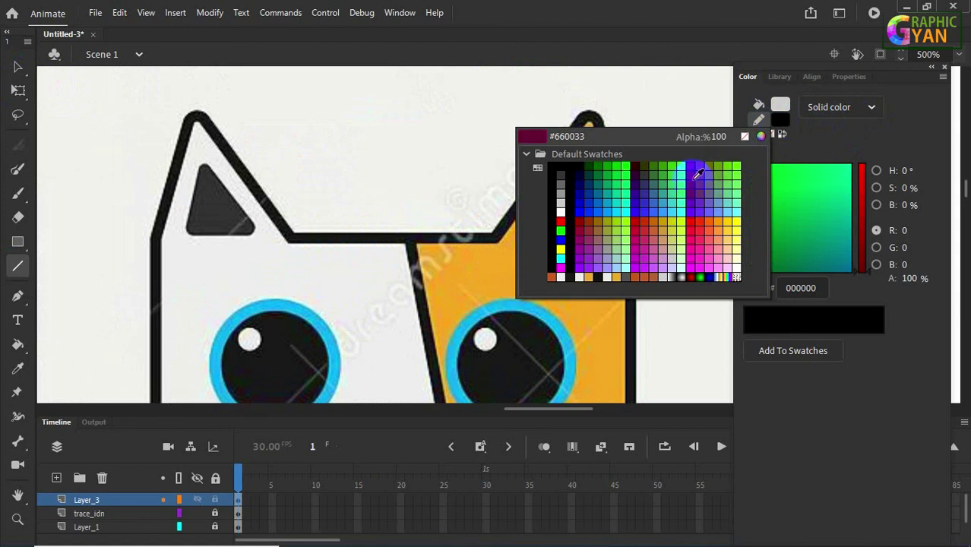
pyautogui.click(562, 213)
# Trace the head's top edge, right ear and right side with connected straight red lines along the bitmap outline.
pyautogui.moveTo(341, 243)
pyautogui.mouseDown()
pyautogui.moveTo(289, 227)
pyautogui.moveTo(492, 236)
pyautogui.mouseUp()
pyautogui.moveTo(492, 235); pyautogui.dragTo(633, 231)
pyautogui.press('space')
pyautogui.moveTo(596, 279); pyautogui.dragTo(546, 153)
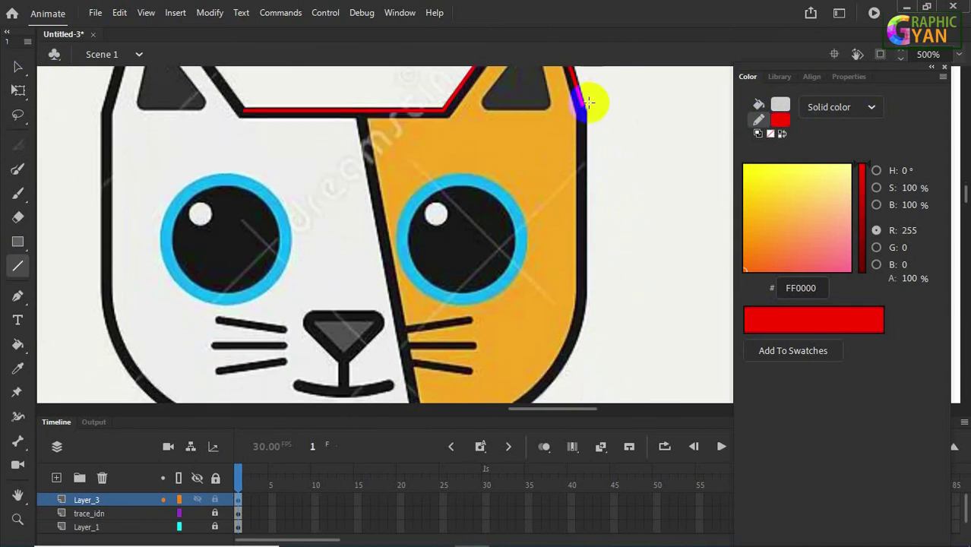
pyautogui.moveTo(584, 105); pyautogui.dragTo(582, 299)
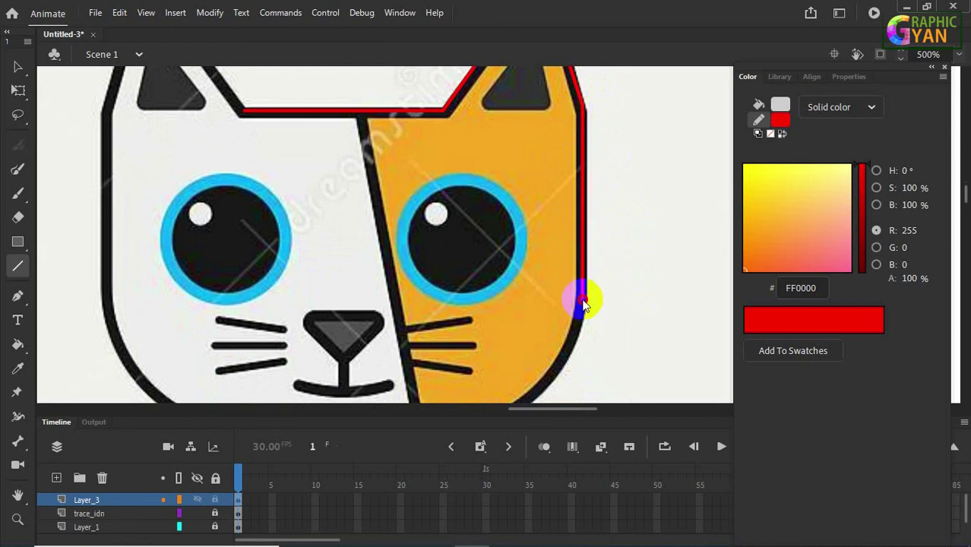
# Complete the straight-line outline across the chin, up the left side and around the left ear to close the head.
pyautogui.press('space')
pyautogui.moveTo(570, 339); pyautogui.dragTo(621, 210)
pyautogui.moveTo(632, 168)
pyautogui.mouseDown()
pyautogui.moveTo(532, 296)
pyautogui.moveTo(276, 295)
pyautogui.moveTo(323, 350)
pyautogui.moveTo(207, 228)
pyautogui.moveTo(314, 326)
pyautogui.moveTo(265, 373)
pyautogui.moveTo(260, 213)
pyautogui.moveTo(279, 185)
pyautogui.mouseUp()
pyautogui.moveTo(339, 165)
pyautogui.mouseDown()
pyautogui.moveTo(319, 279)
pyautogui.moveTo(311, 188)
pyautogui.mouseUp()
pyautogui.moveTo(312, 188); pyautogui.dragTo(412, 282)
pyautogui.moveTo(640, 343); pyautogui.dragTo(560, 314)
pyautogui.moveTo(392, 259); pyautogui.dragTo(448, 354)
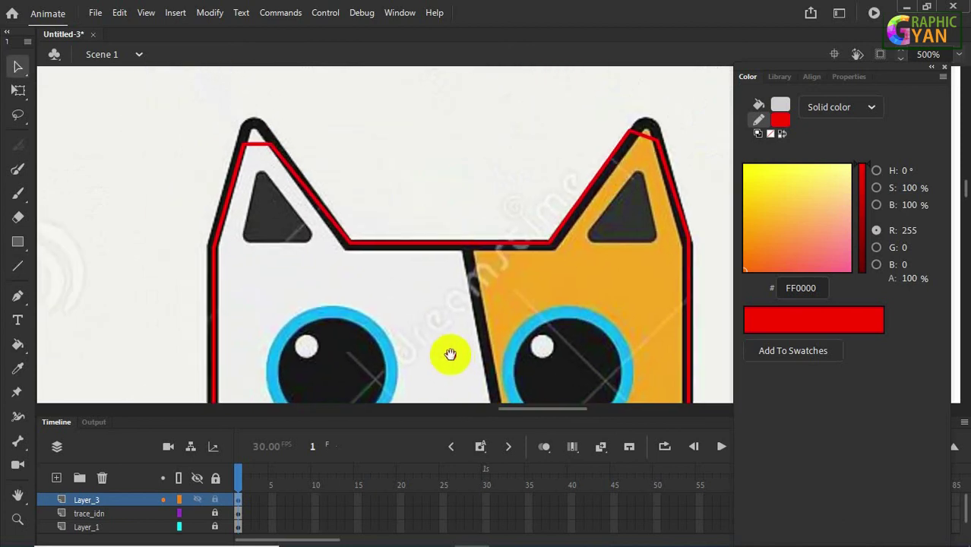
# Bend the short lines at both ear tips into rounded curves and fit the right ear's outer edge to the bitmap.
pyautogui.press('v')
pyautogui.click(17, 66)
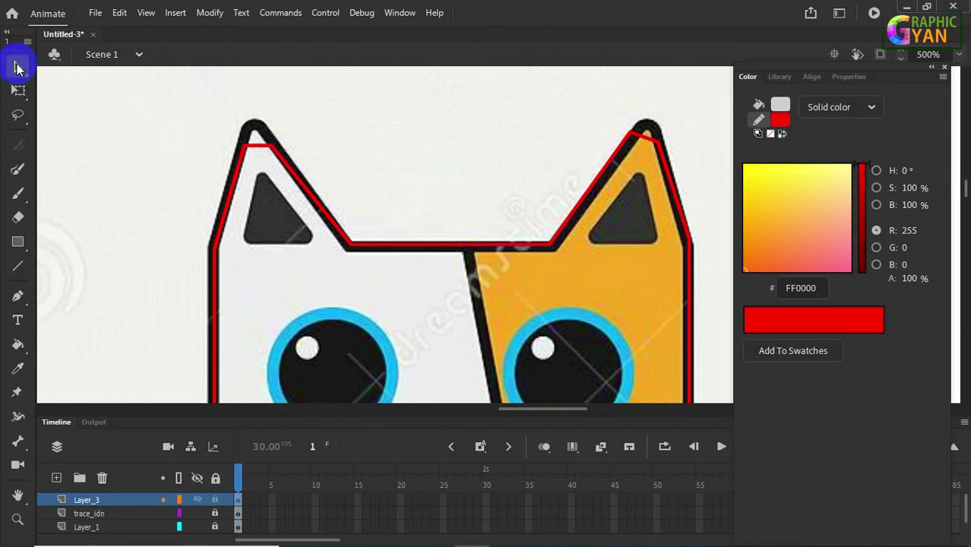
pyautogui.click(271, 153)
pyautogui.moveTo(254, 146)
pyautogui.mouseDown()
pyautogui.moveTo(250, 128)
pyautogui.moveTo(253, 162)
pyautogui.moveTo(255, 133)
pyautogui.mouseUp()
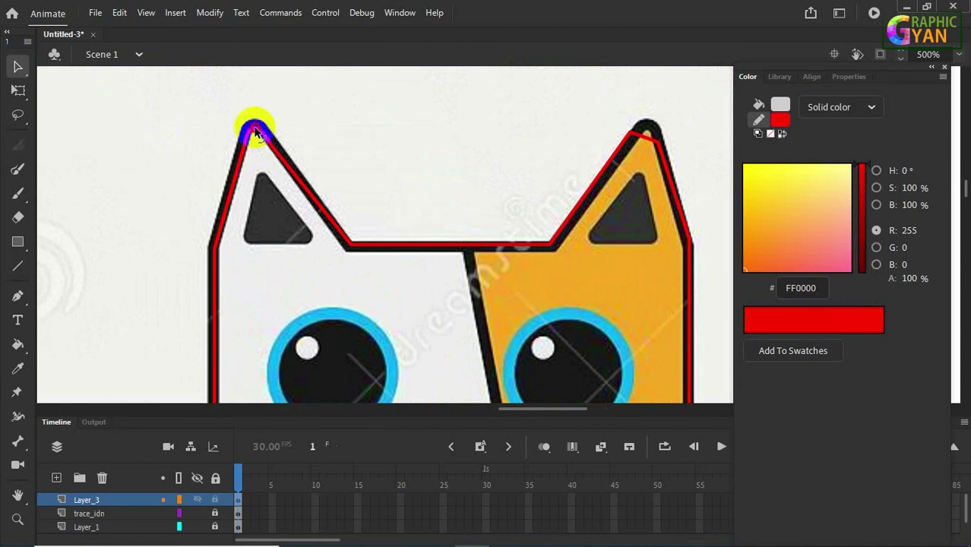
pyautogui.moveTo(642, 278); pyautogui.dragTo(527, 298)
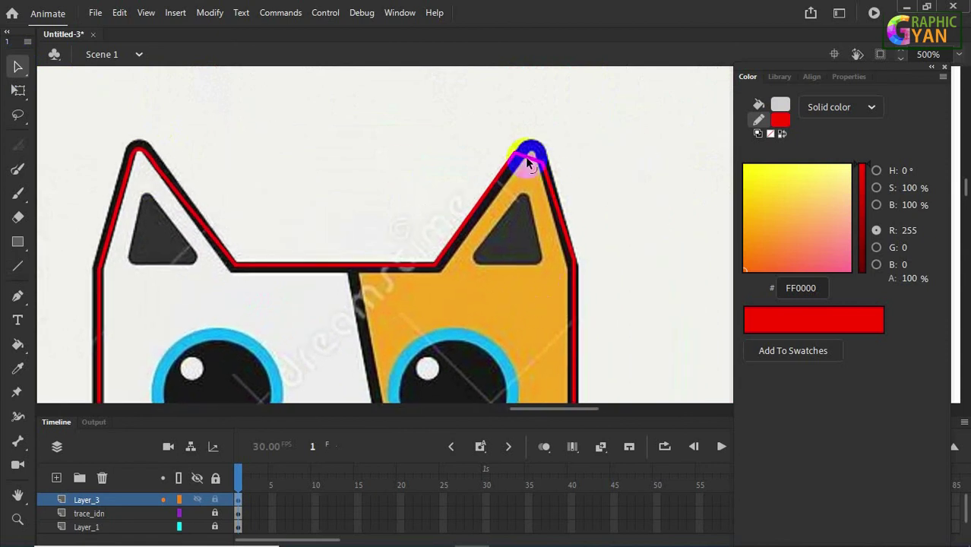
pyautogui.moveTo(527, 160); pyautogui.dragTo(528, 147)
pyautogui.moveTo(522, 269); pyautogui.dragTo(525, 251)
pyautogui.click(534, 144)
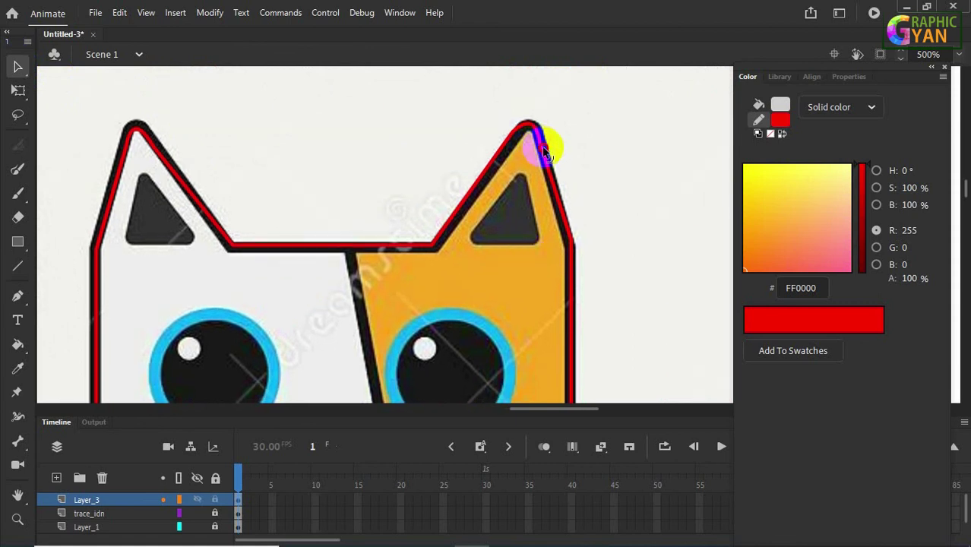
pyautogui.moveTo(541, 148); pyautogui.dragTo(544, 157)
# Curve both lower corner lines and the chin line of the red outline to match the bitmap's rounded jaw.
pyautogui.scroll(-5, 527, 275)
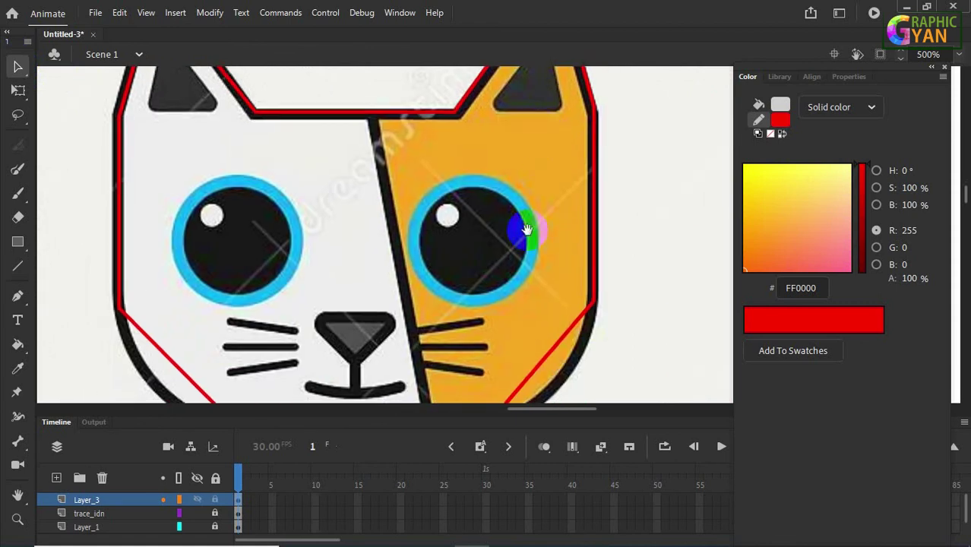
pyautogui.moveTo(550, 317); pyautogui.dragTo(573, 332)
pyautogui.scroll(-3, 514, 322)
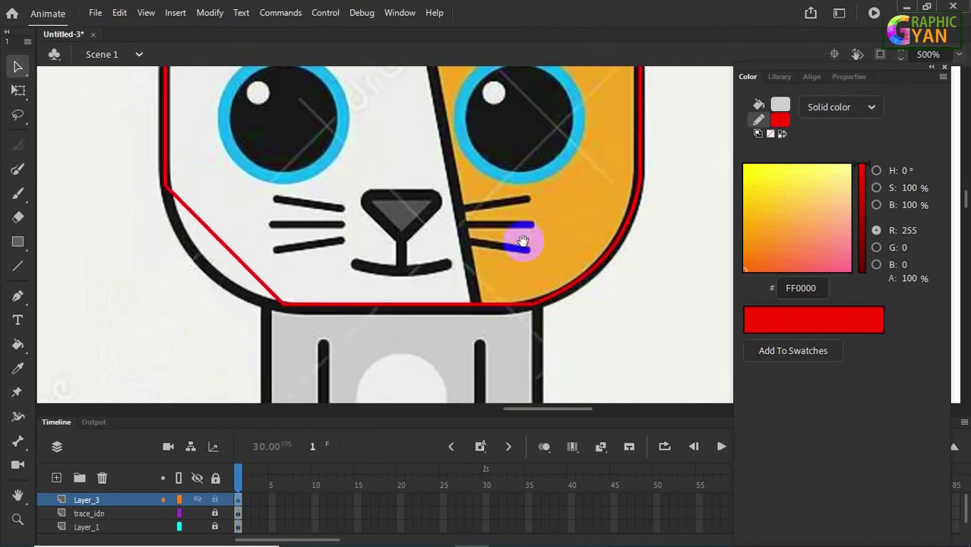
pyautogui.moveTo(385, 310); pyautogui.dragTo(391, 310)
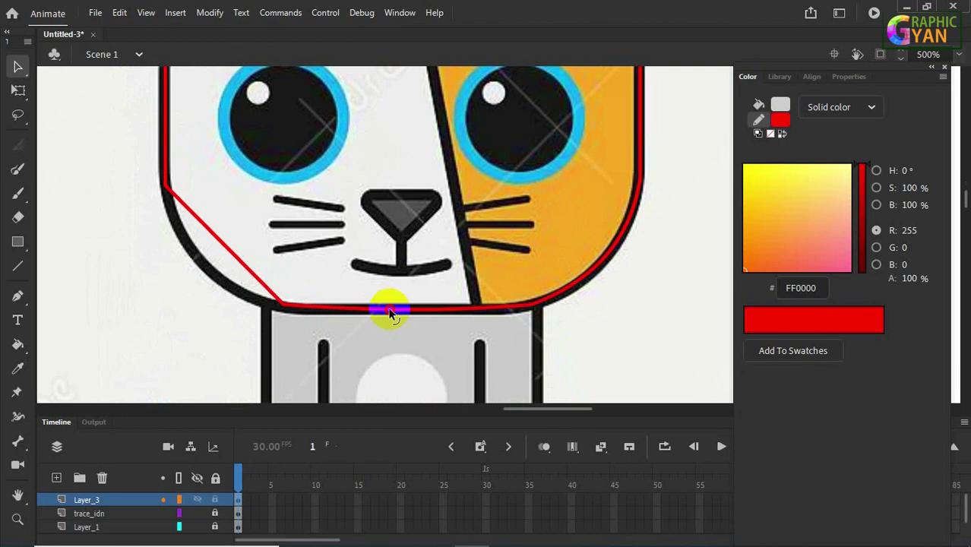
pyautogui.moveTo(354, 282); pyautogui.dragTo(419, 311)
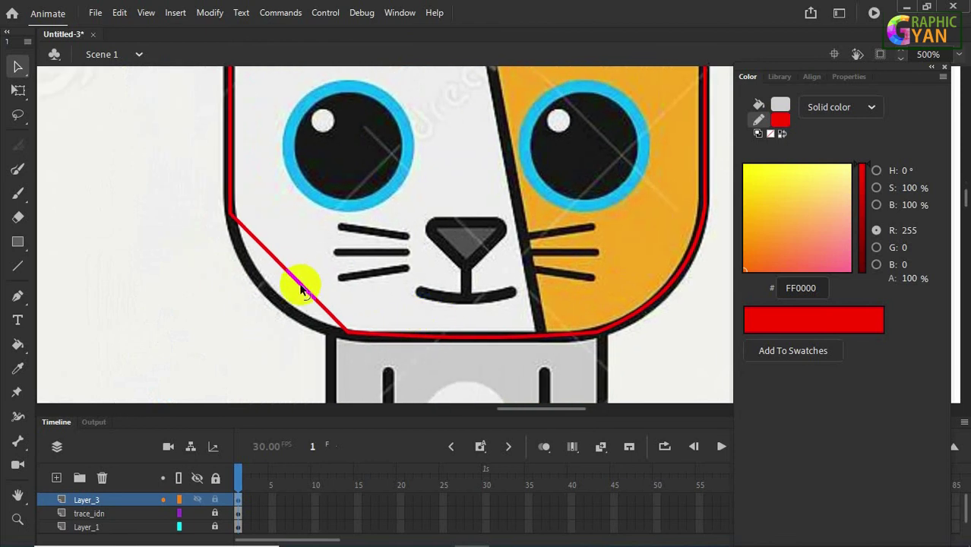
pyautogui.moveTo(302, 281); pyautogui.dragTo(284, 309)
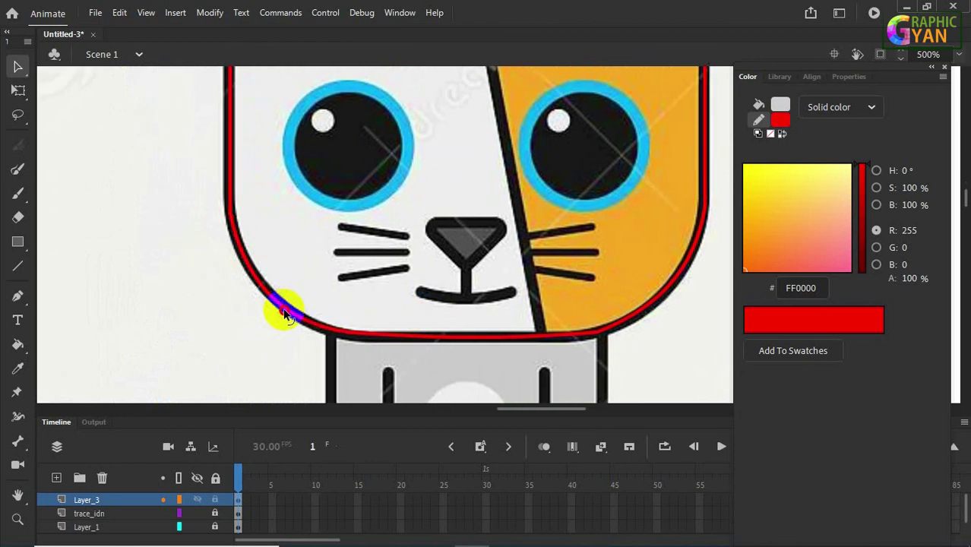
pyautogui.moveTo(466, 313); pyautogui.dragTo(418, 336)
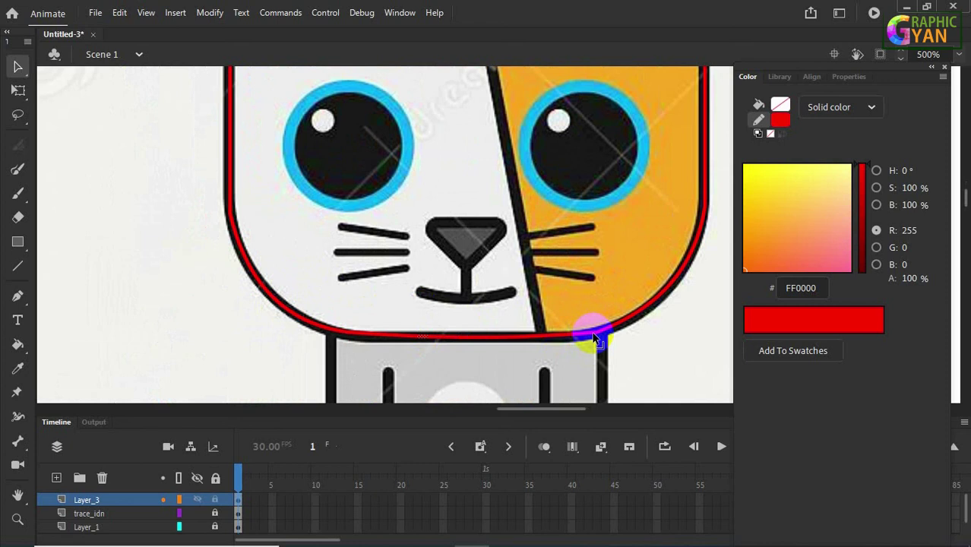
pyautogui.moveTo(597, 337)
pyautogui.mouseDown()
pyautogui.moveTo(611, 355)
pyautogui.moveTo(581, 344)
pyautogui.moveTo(633, 365)
pyautogui.mouseUp()
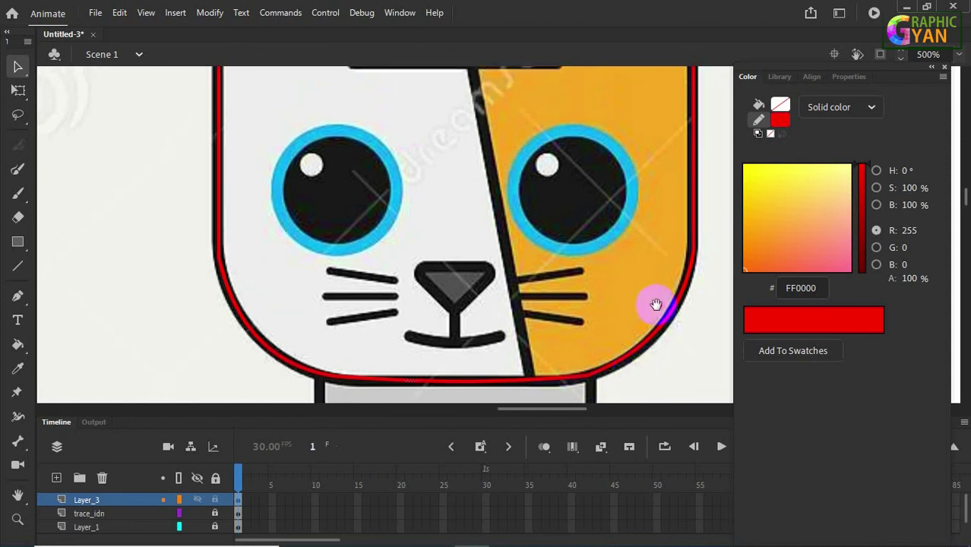
# Draw a straight slanted line from the head's top edge down to the chin along the white-orange colour boundary.
pyautogui.moveTo(598, 209)
pyautogui.mouseDown()
pyautogui.moveTo(607, 343)
pyautogui.moveTo(554, 169)
pyautogui.mouseUp()
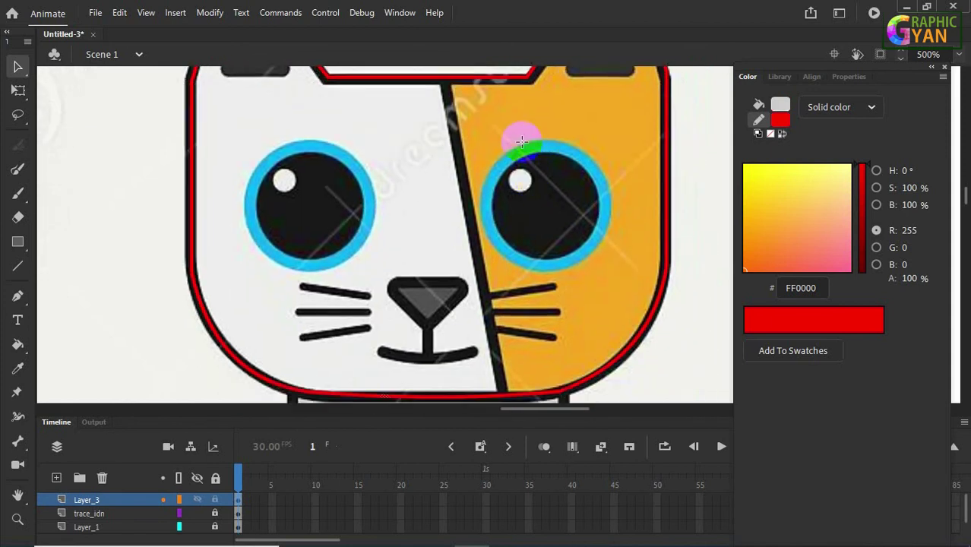
pyautogui.press('n')
pyautogui.moveTo(443, 76)
pyautogui.mouseDown()
pyautogui.moveTo(507, 272)
pyautogui.moveTo(502, 386)
pyautogui.mouseUp()
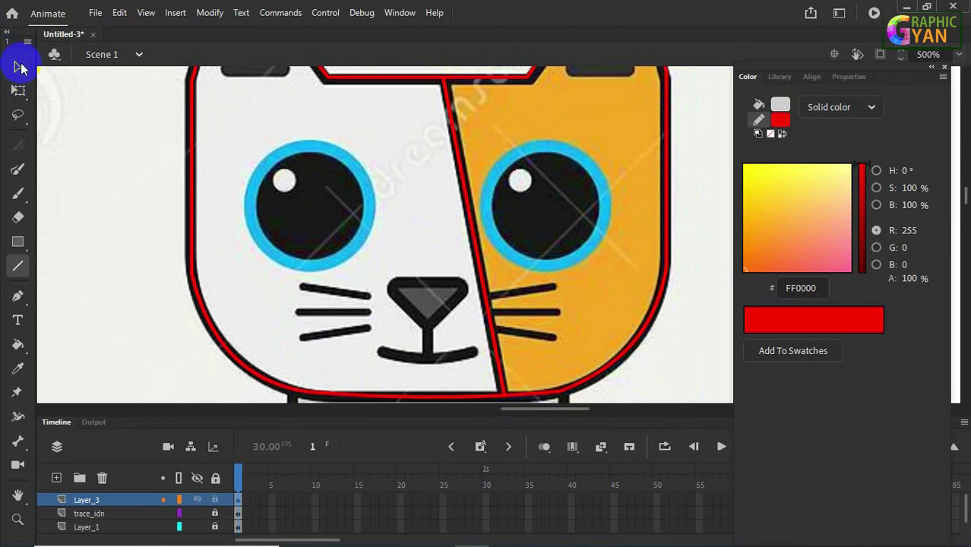
pyautogui.click(18, 66)
# Fill the head's right part with orange F8A724 and its left part with EEEEEE, both sampled from the bitmap.
pyautogui.hotkey('ctrl', '-')
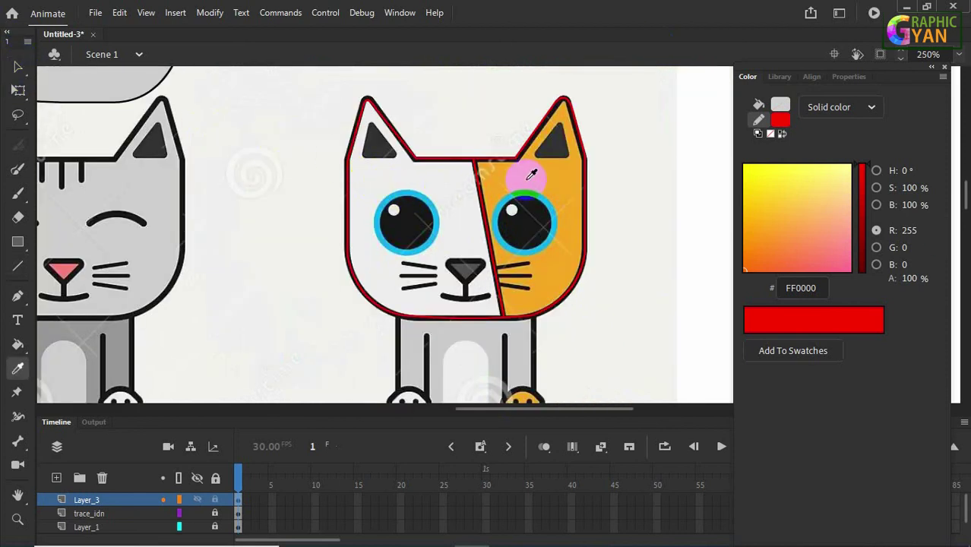
pyautogui.click(532, 184)
pyautogui.click(526, 180)
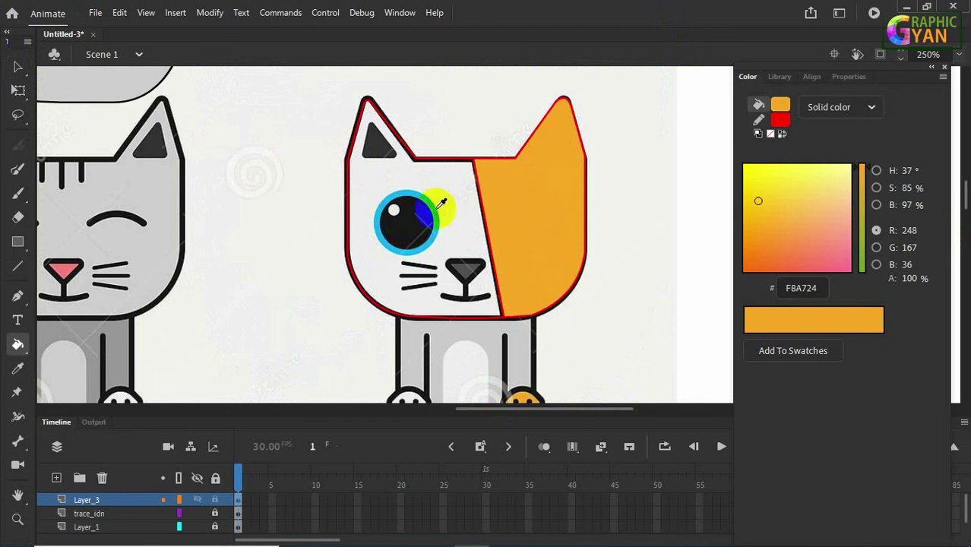
pyautogui.press('i')
pyautogui.click(435, 186)
pyautogui.click(431, 186)
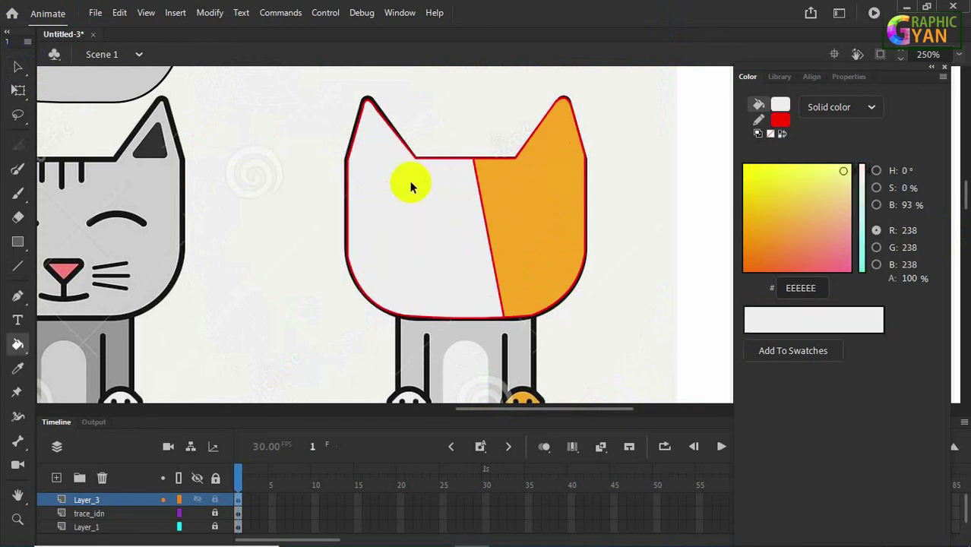
# Select the whole two-coloured head and set its stroke colour to black 000000.
pyautogui.hotkey('ctrl', '-')
pyautogui.click(17, 67)
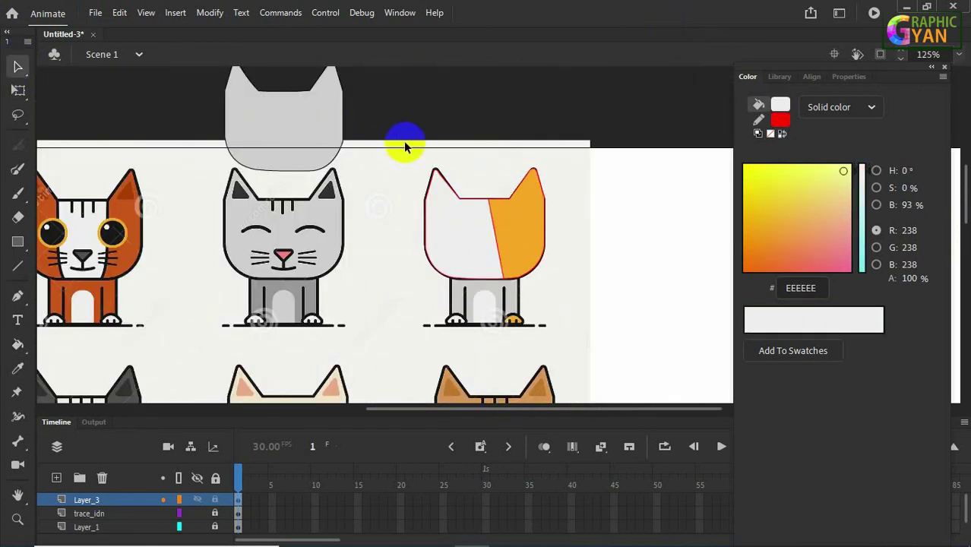
pyautogui.moveTo(405, 147)
pyautogui.mouseDown()
pyautogui.moveTo(547, 282)
pyautogui.moveTo(621, 323)
pyautogui.mouseUp()
pyautogui.click(779, 120)
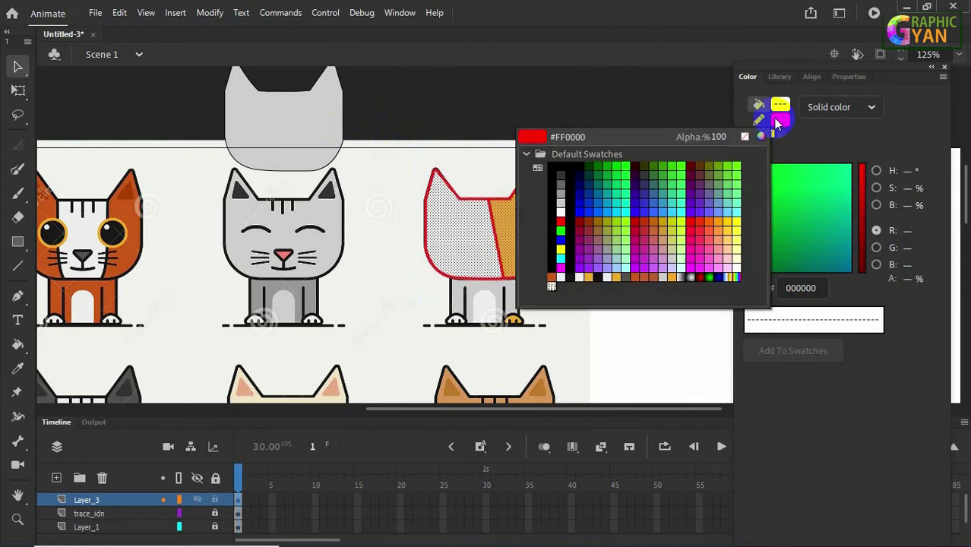
pyautogui.click(562, 162)
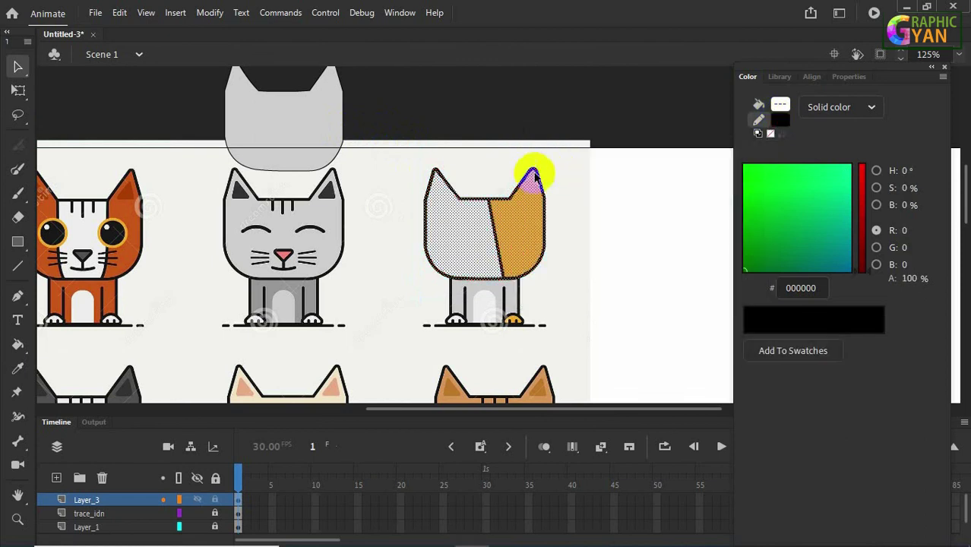
# Move the whole two-coloured head horizontally to the right, clear of the bitmap's cat, and deselect it.
pyautogui.click(17, 68)
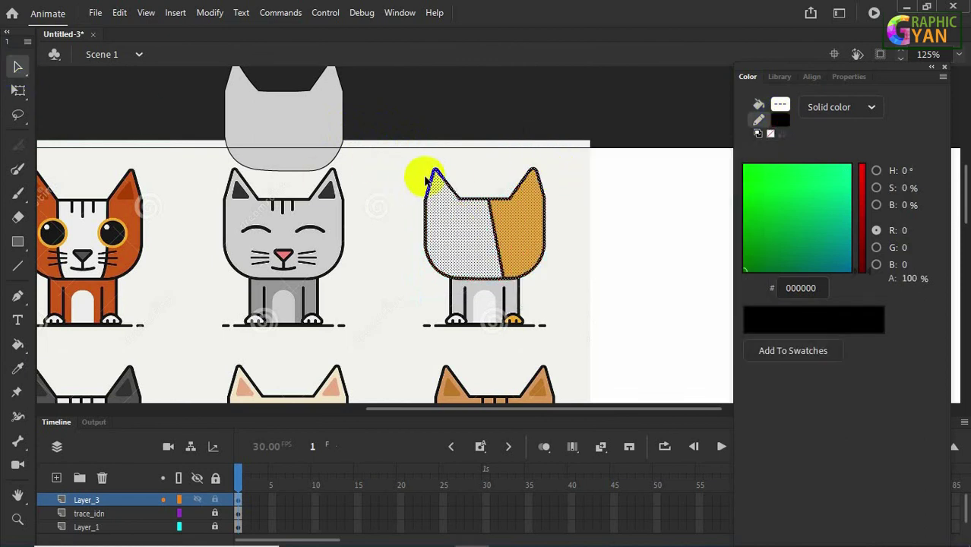
pyautogui.moveTo(414, 152); pyautogui.dragTo(567, 304)
pyautogui.moveTo(465, 221); pyautogui.dragTo(607, 221)
pyautogui.hotkey('ctrl', '-')
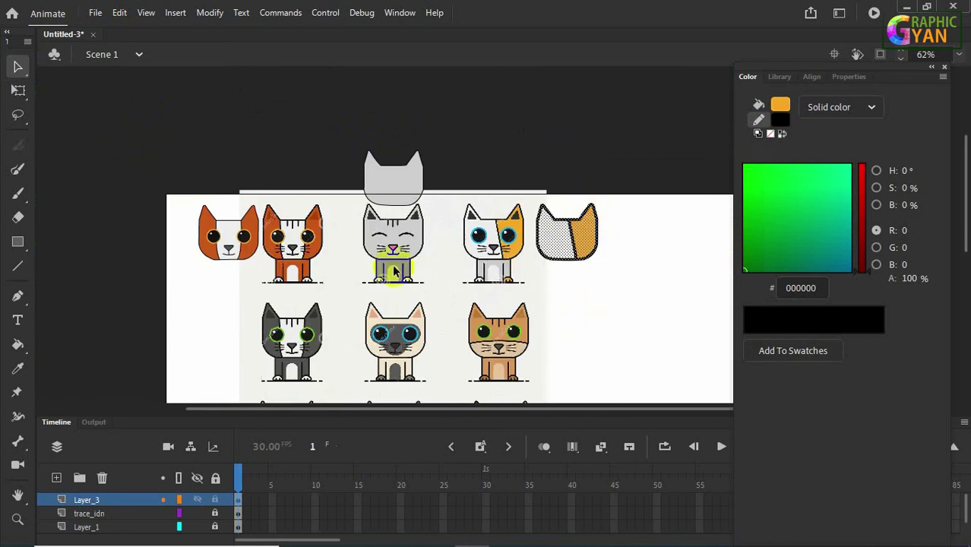
pyautogui.click(451, 290)
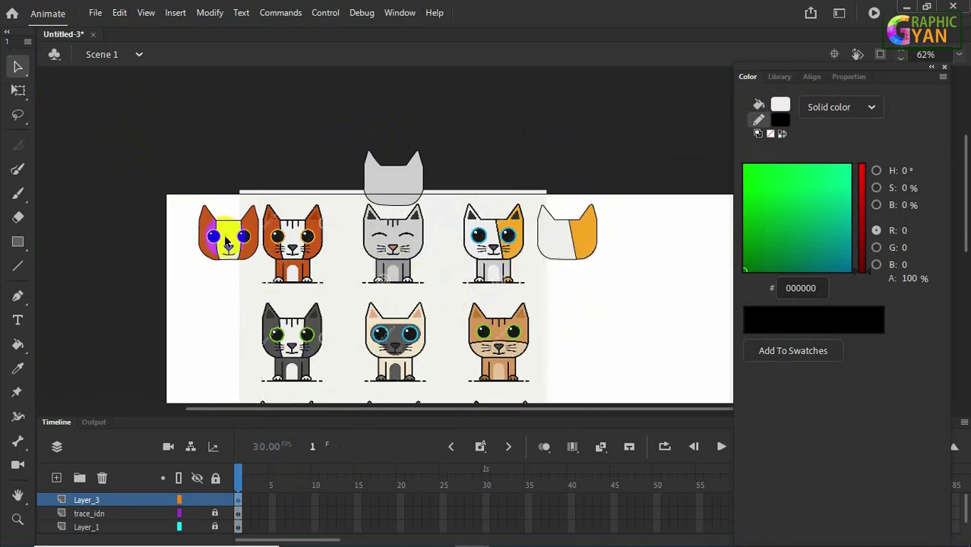
pyautogui.moveTo(178, 195); pyautogui.dragTo(298, 309)
pyautogui.moveTo(351, 120); pyautogui.dragTo(440, 240)
pyautogui.moveTo(523, 171); pyautogui.dragTo(629, 287)
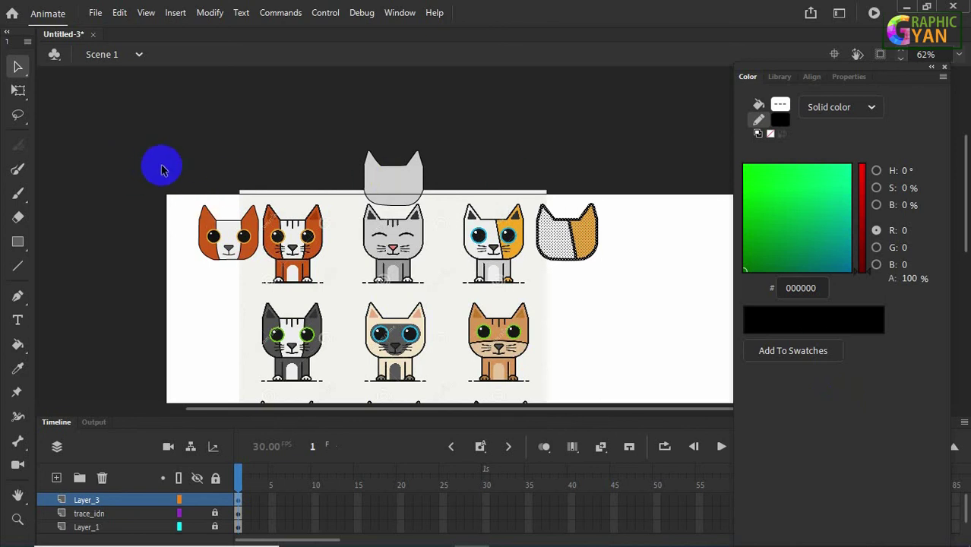
pyautogui.moveTo(161, 166); pyautogui.dragTo(301, 287)
pyautogui.moveTo(339, 133); pyautogui.dragTo(441, 236)
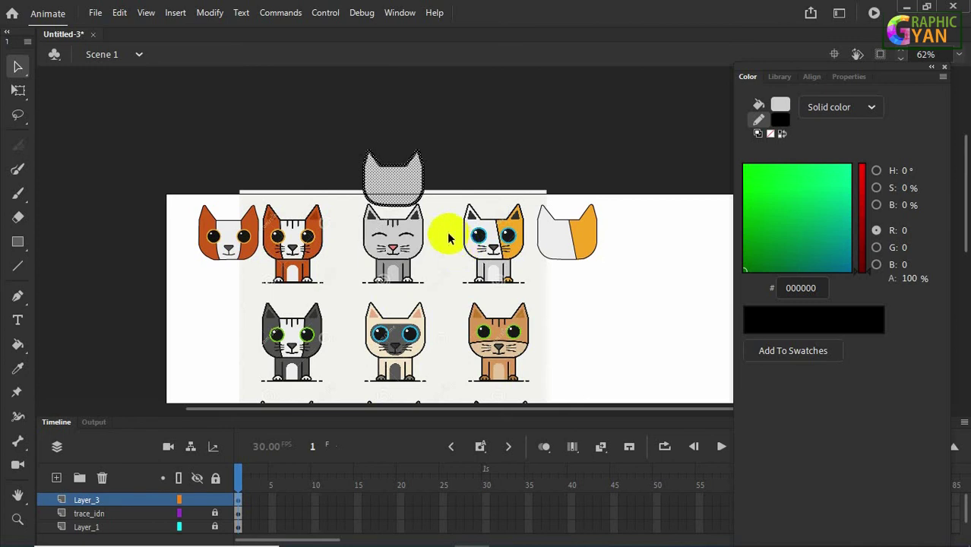
pyautogui.moveTo(943, 541)
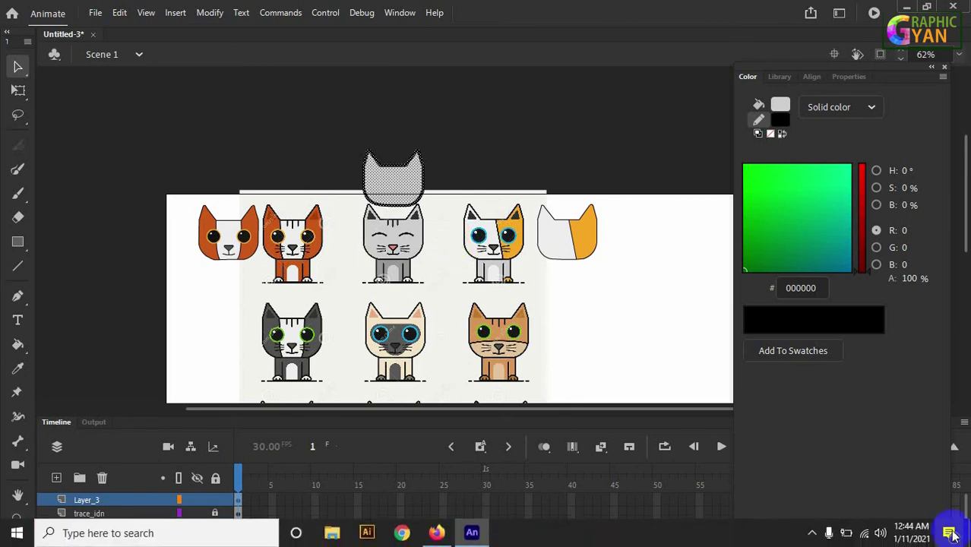
pyautogui.click(812, 532)
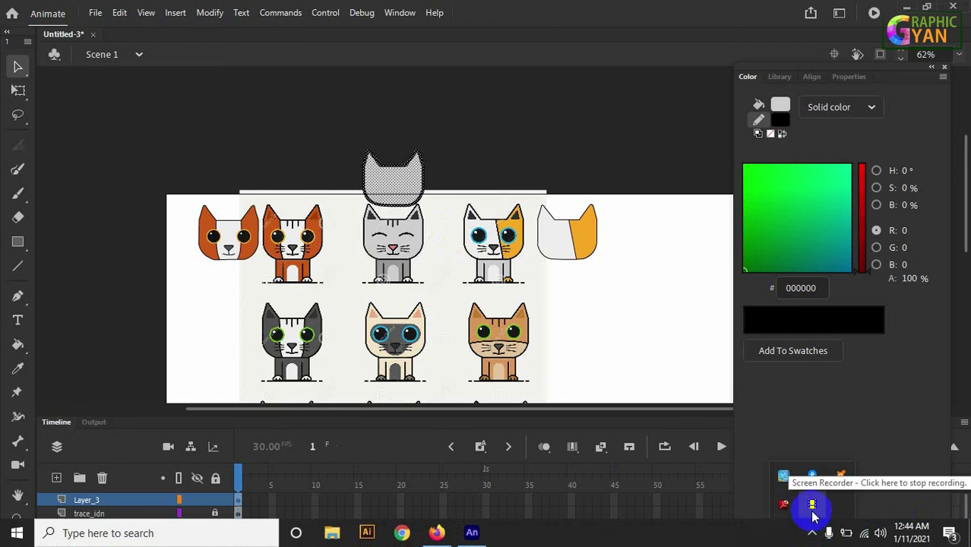
pyautogui.click(812, 504)
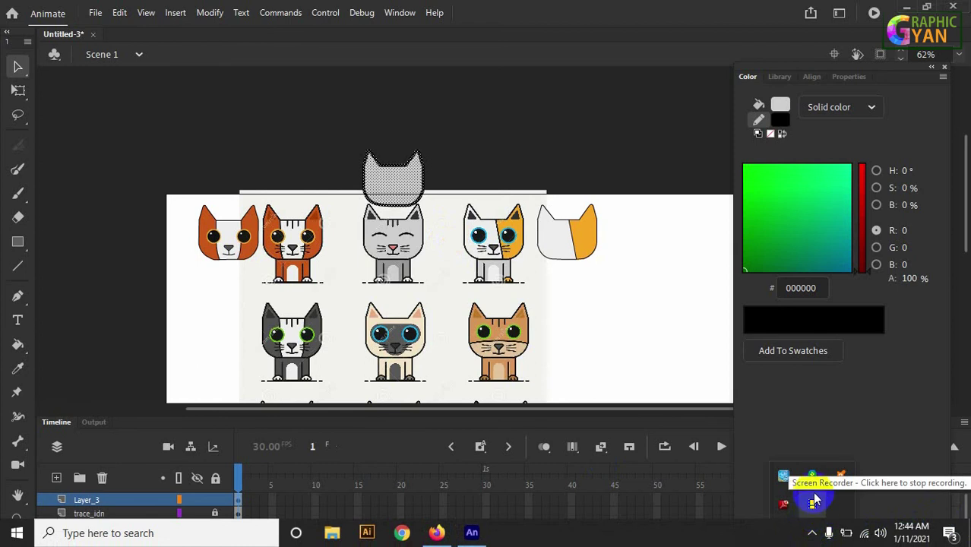